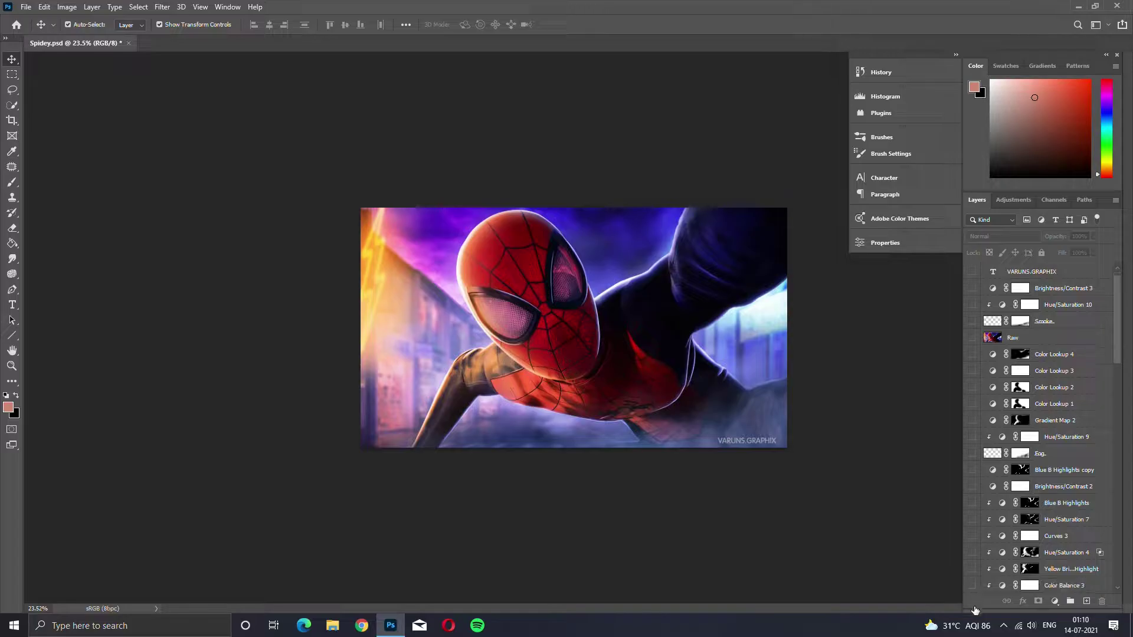
- Hide Layer 9, Color Balance 1 and the Road layer in the layer stack
scroll(975, 584, down, 5)
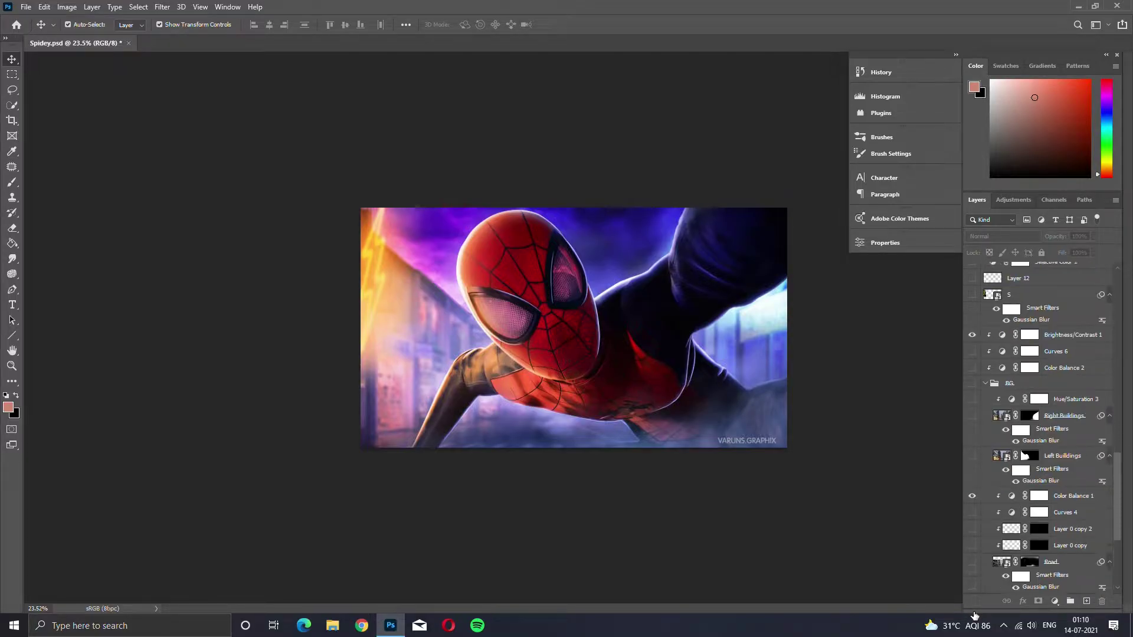
alt+click(972, 438)
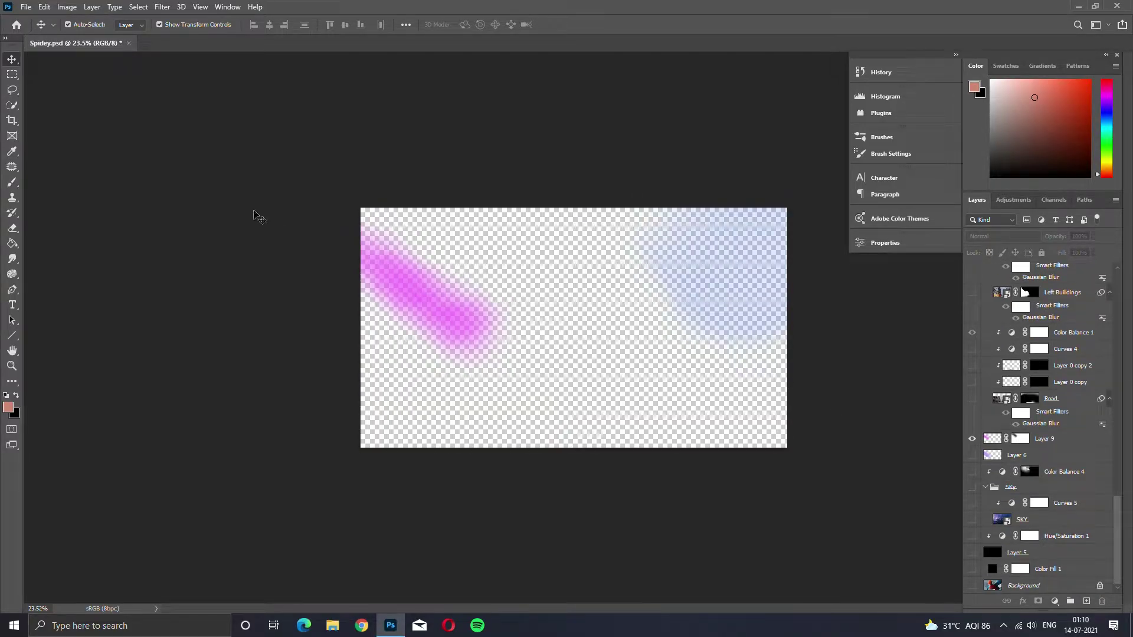
scroll(990, 409, up, 1)
click(971, 471)
click(972, 431)
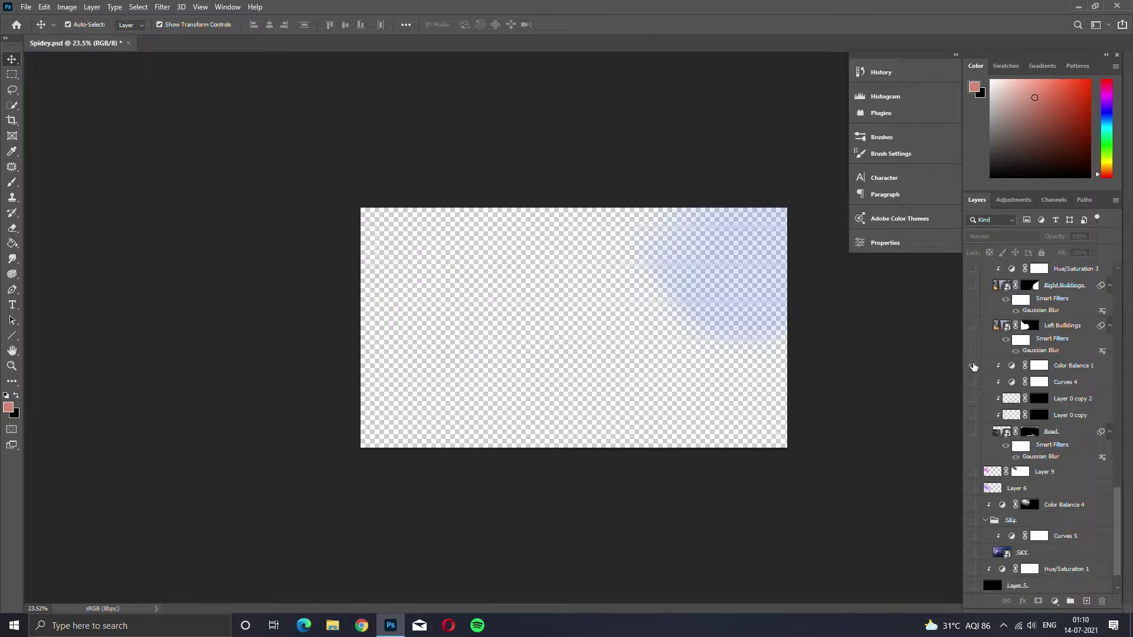
click(972, 365)
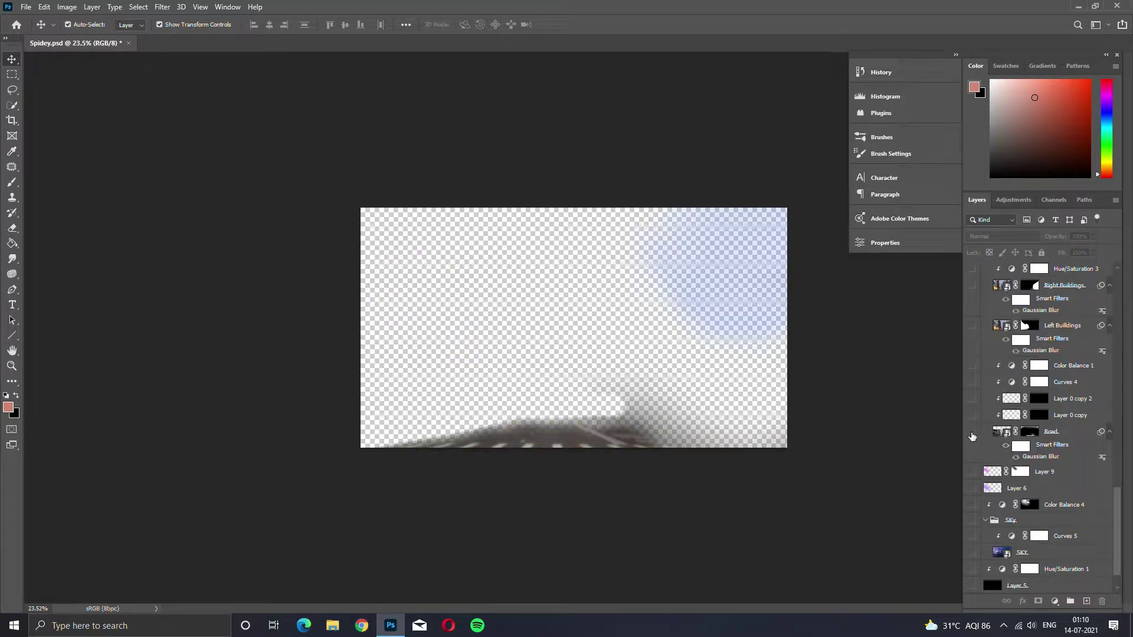
click(972, 432)
- Hide the layer holding the soft blue glow in the image's upper-right area to clear the canvas
scroll(991, 408, up, 4)
click(972, 402)
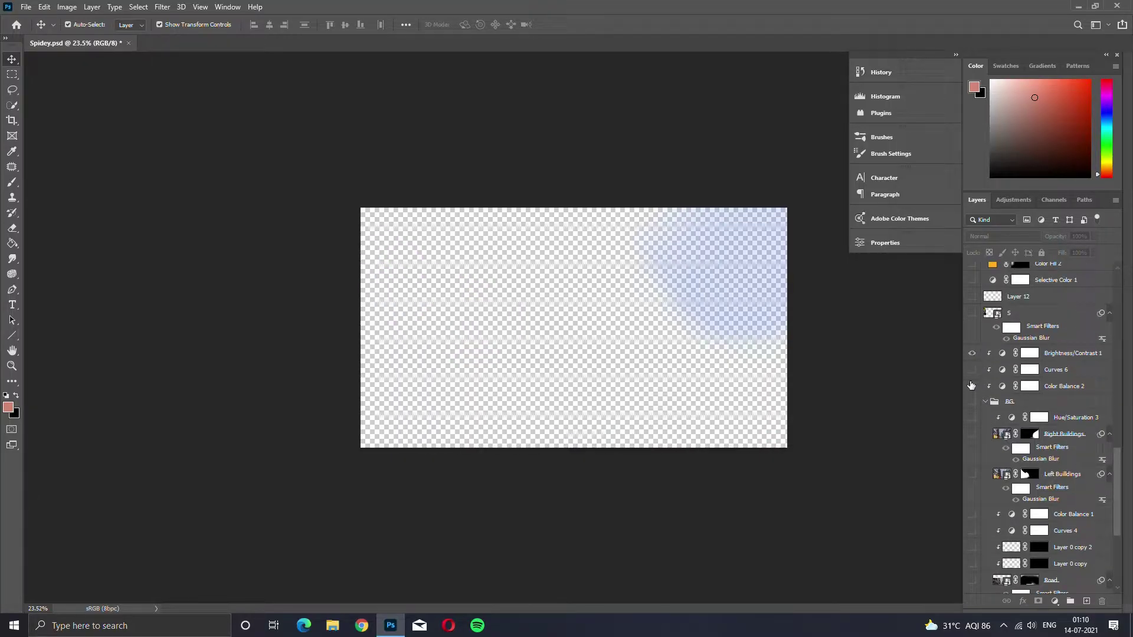
click(972, 353)
scroll(1004, 384, up, 5)
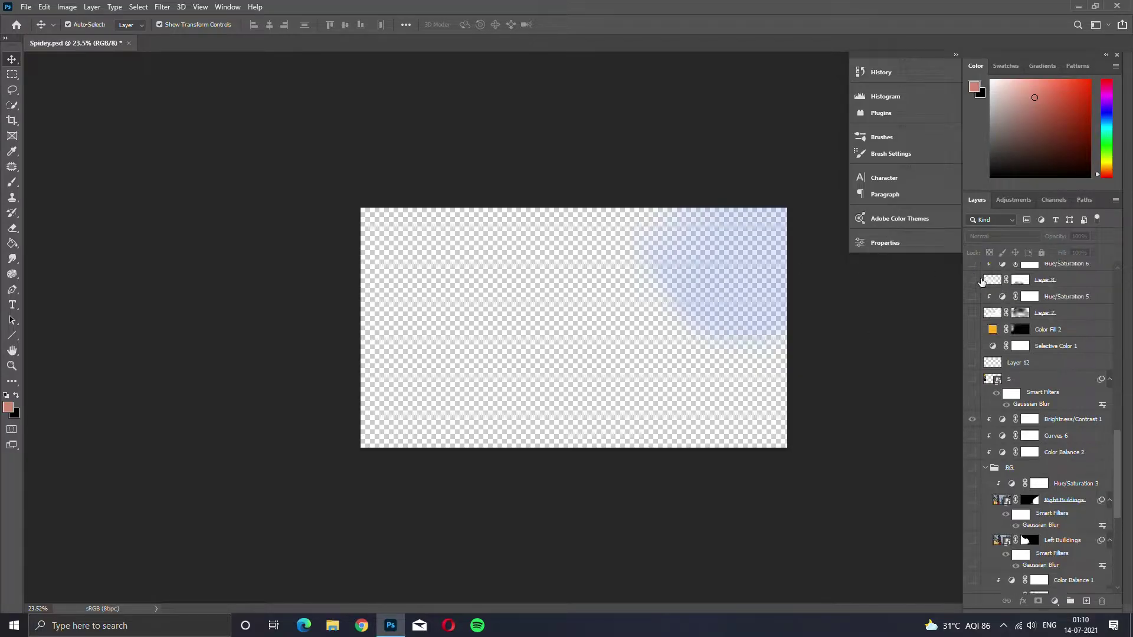
click(971, 315)
- Show the Background layer to view the original image
scroll(969, 321, down, 10)
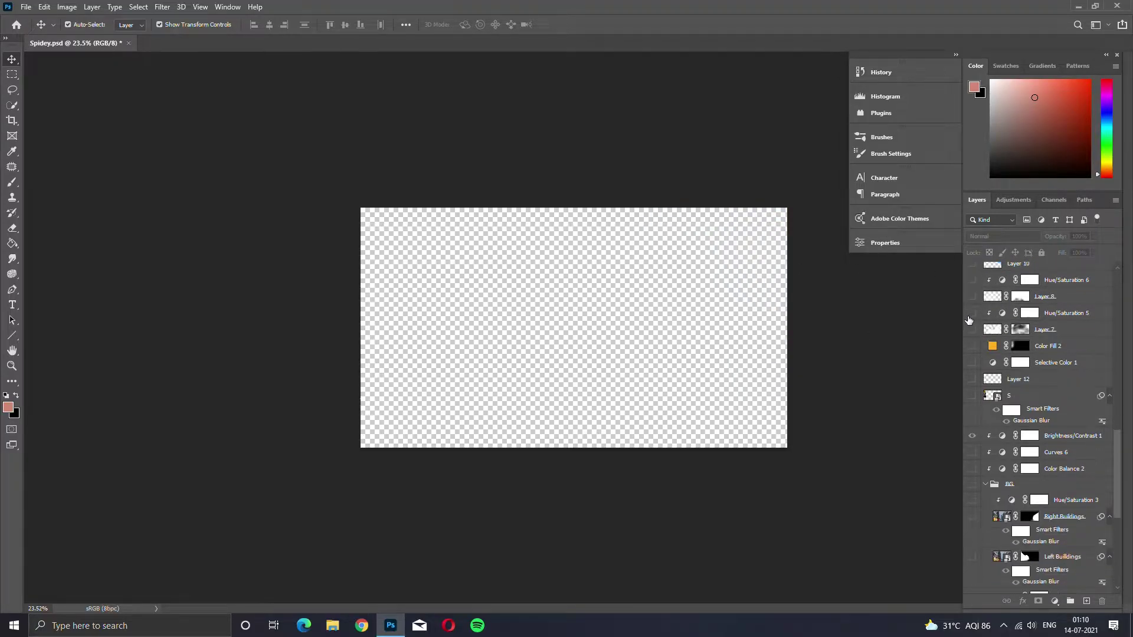
scroll(970, 324, down, 1)
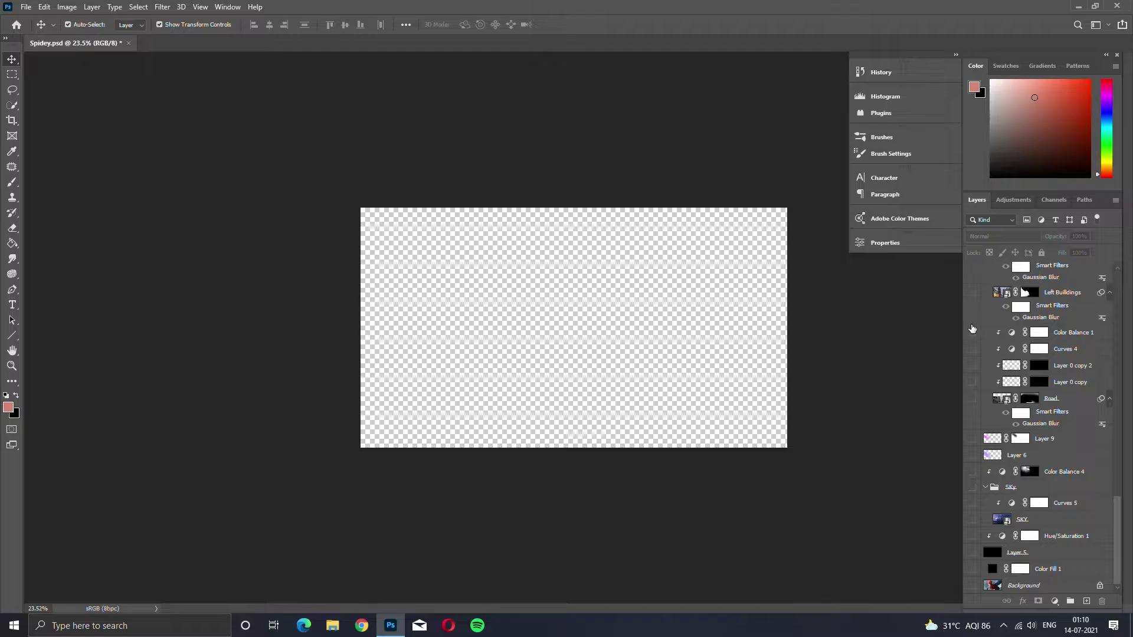
click(970, 586)
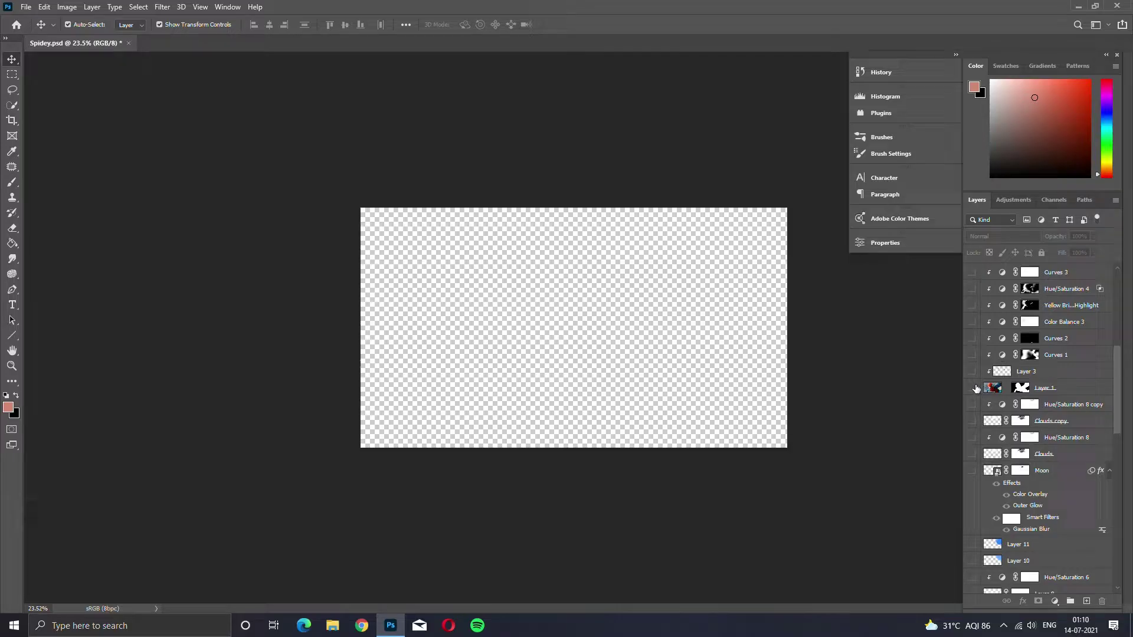
- Show the masked Spider-Man cutout on Layer 1 and compare it with the original by turning the Background layer on and off
click(972, 388)
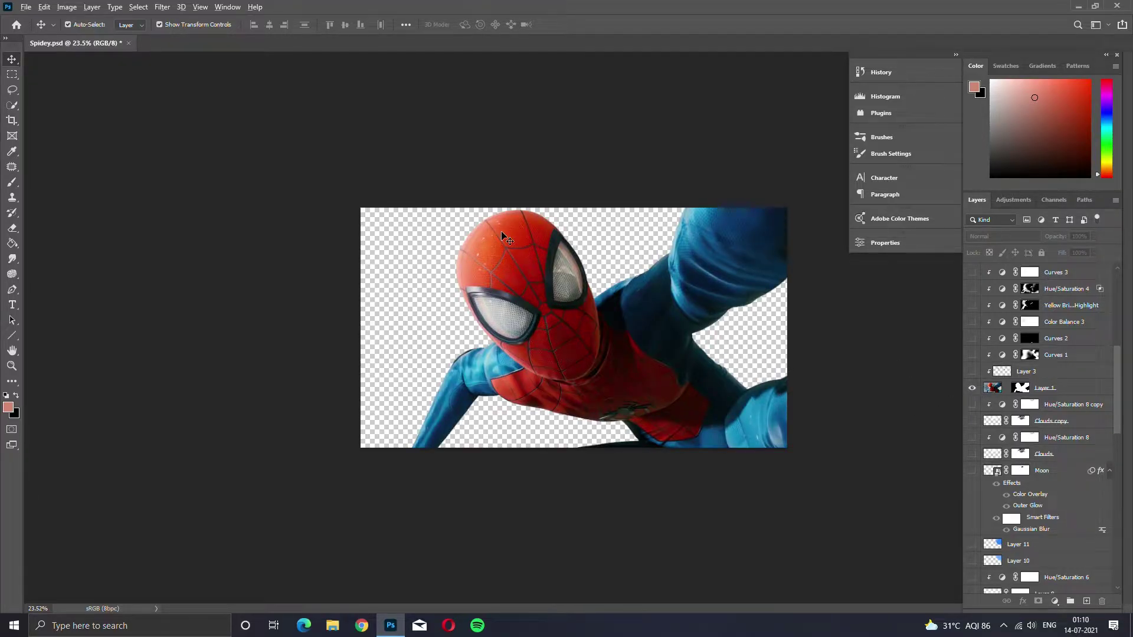
scroll(501, 232, up, 2)
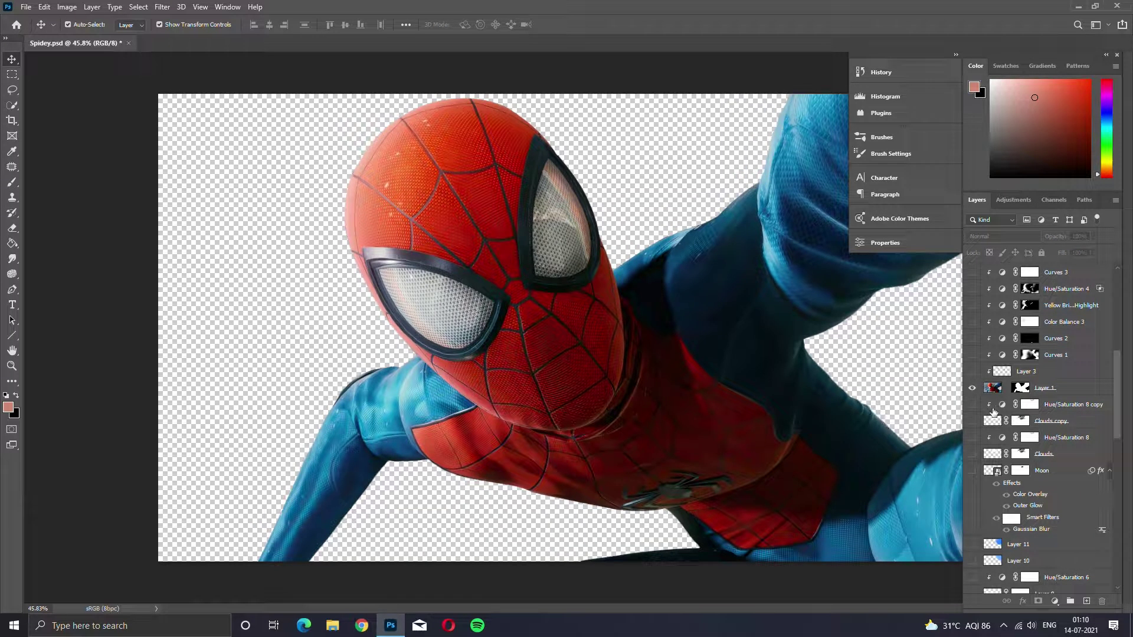
scroll(993, 412, down, 5)
scroll(993, 412, down, 6)
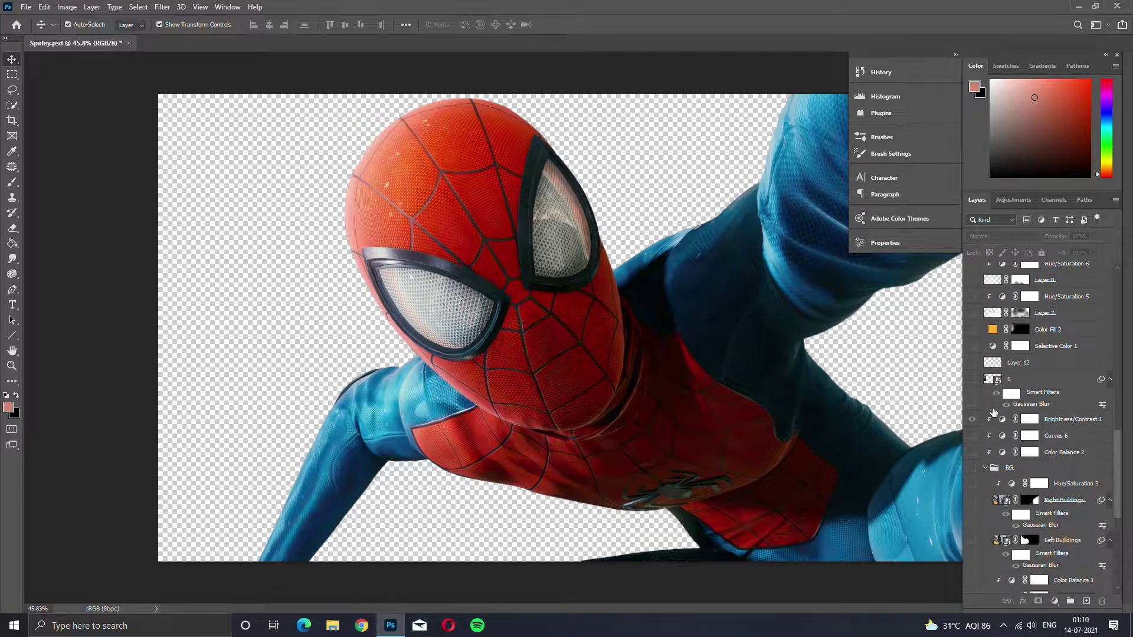
scroll(974, 498, down, 1)
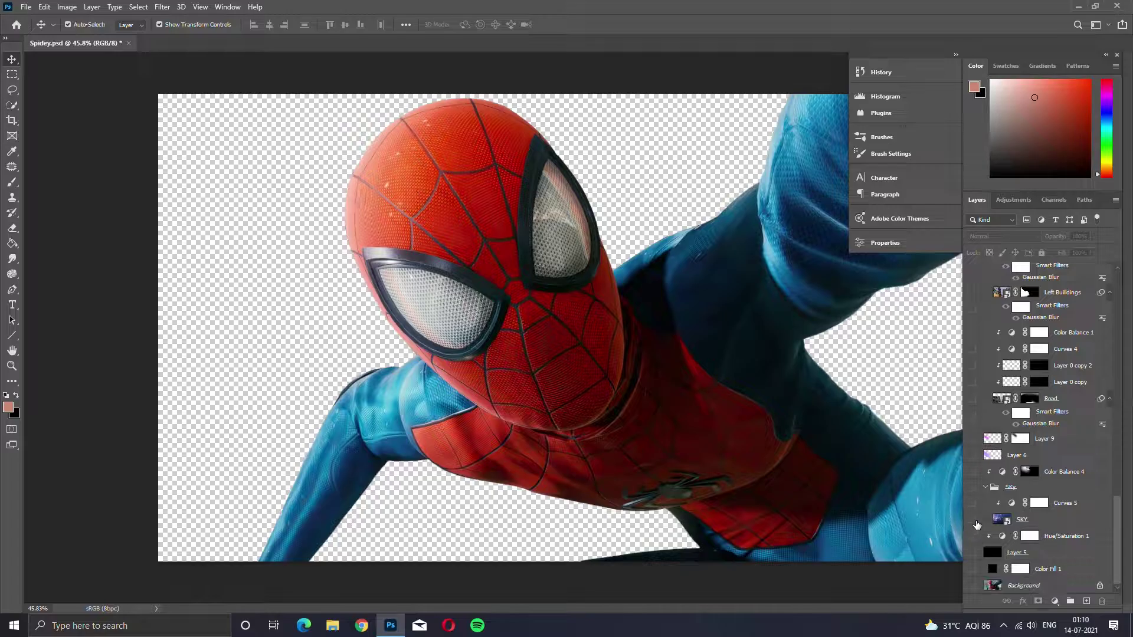
click(971, 586)
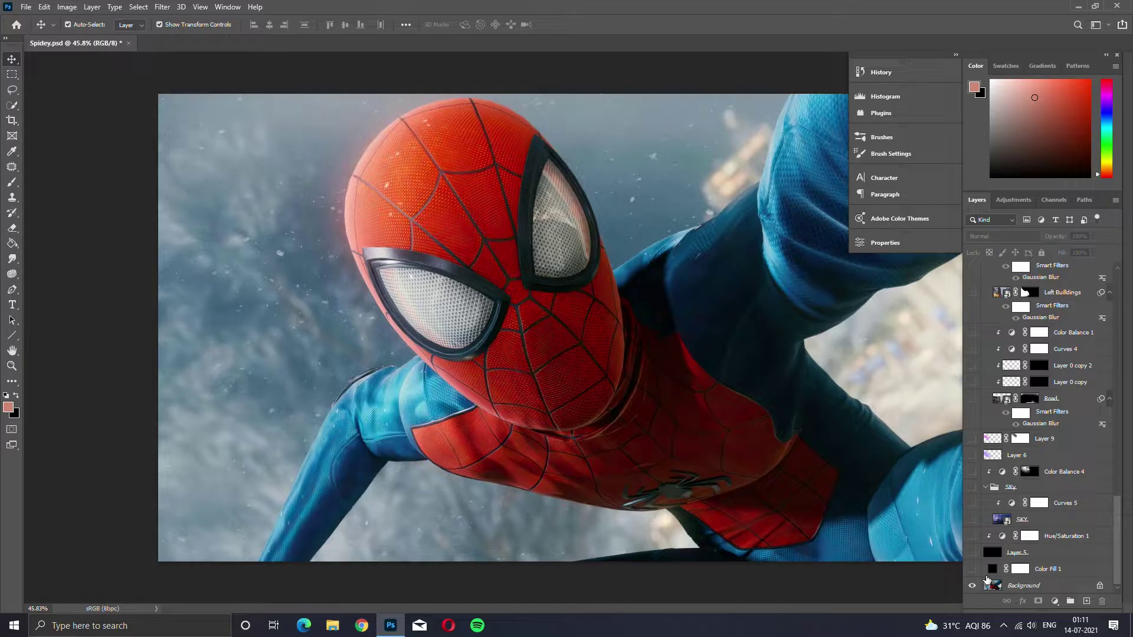
click(973, 587)
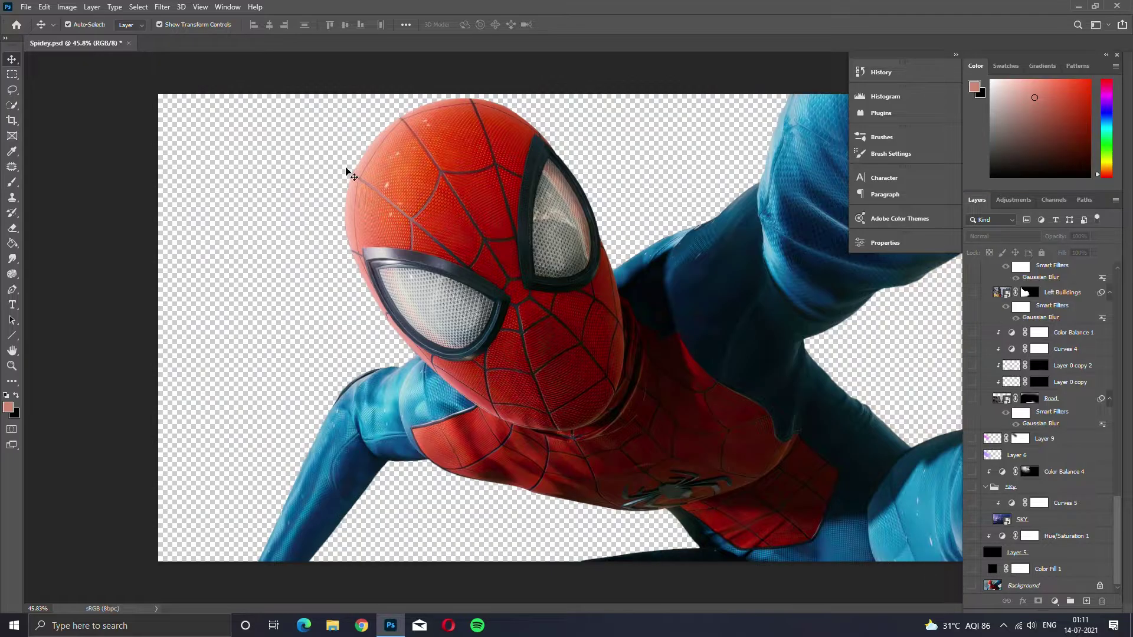
- Select the clipped retouching layer, Layer 3, and leave it visible after toggling it to compare the spots on the mask
scroll(1020, 346, up, 2)
scroll(1020, 347, up, 4)
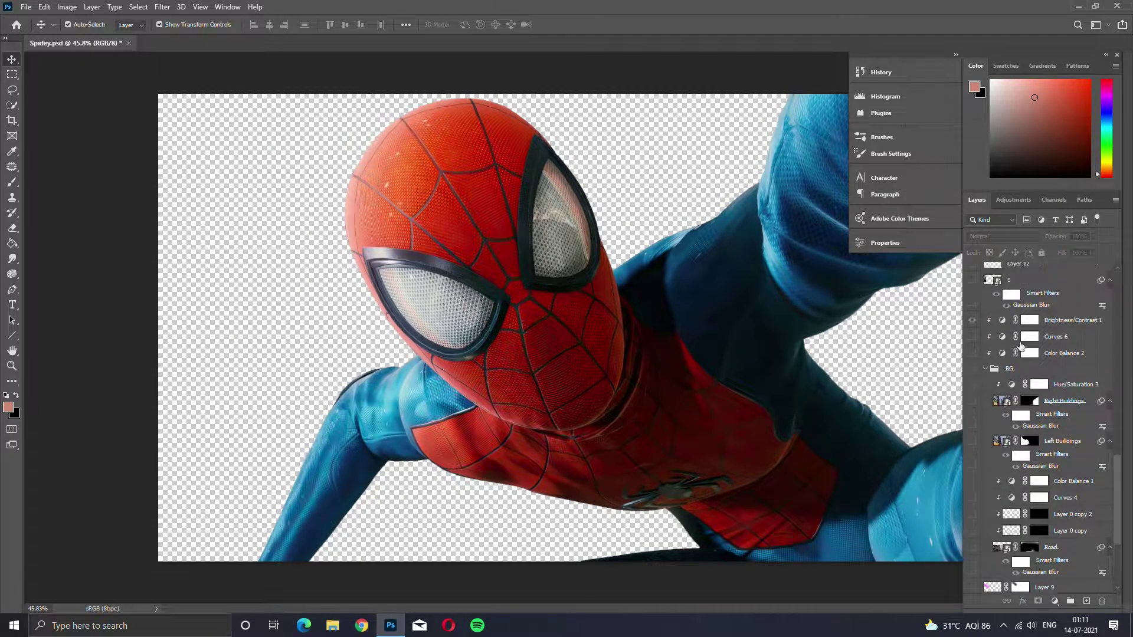
scroll(990, 297, up, 2)
scroll(990, 296, up, 5)
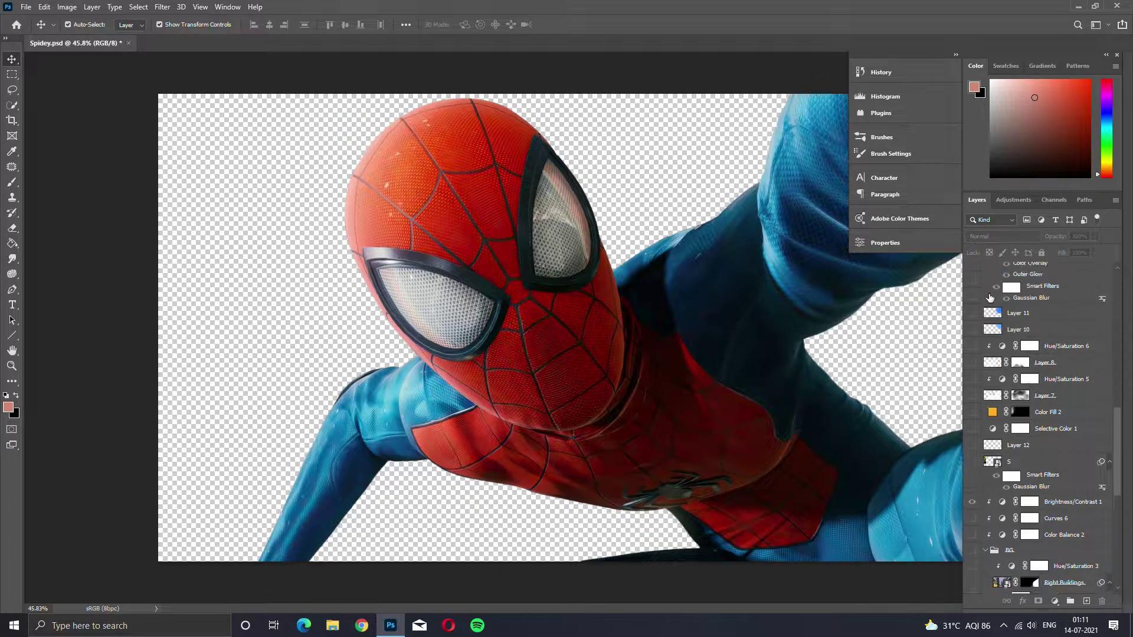
scroll(991, 295, up, 2)
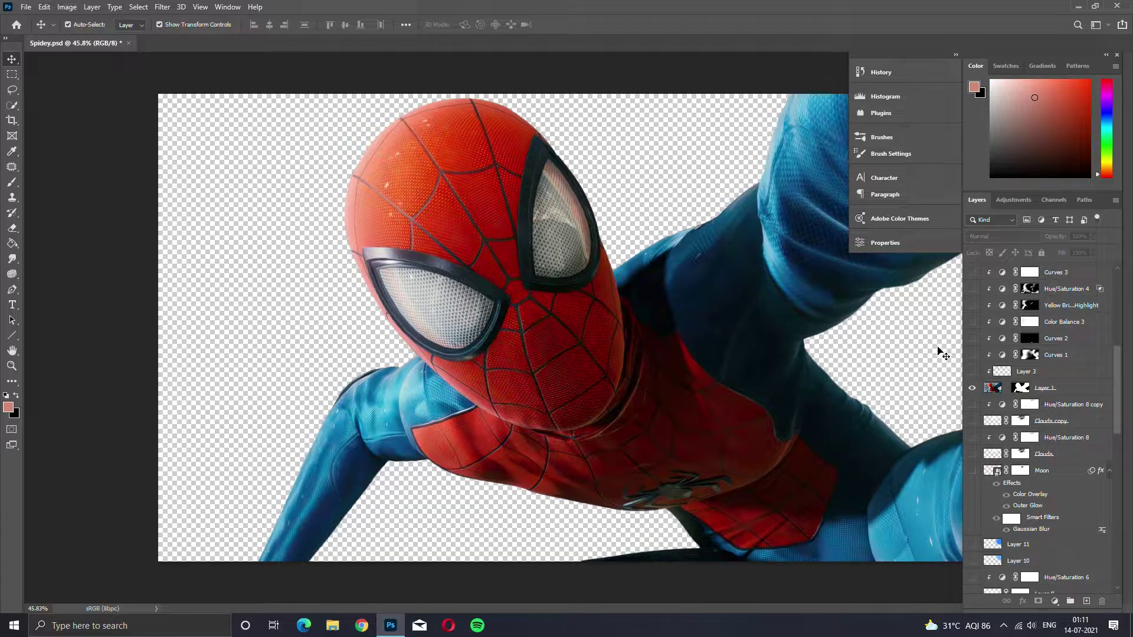
click(972, 371)
click(1007, 370)
click(974, 372)
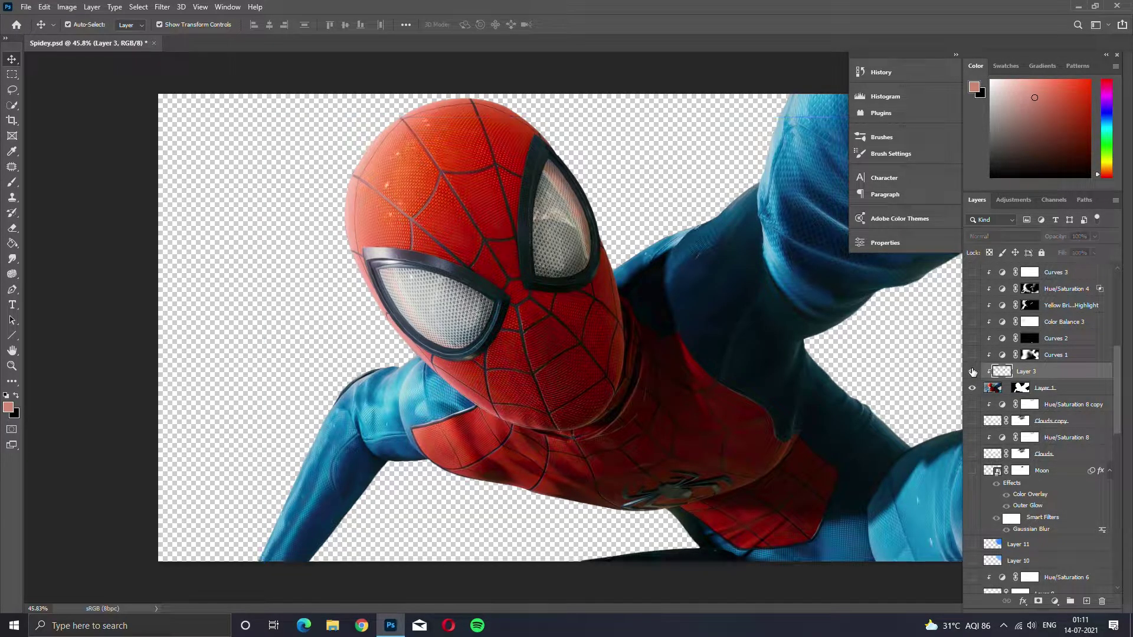
click(974, 372)
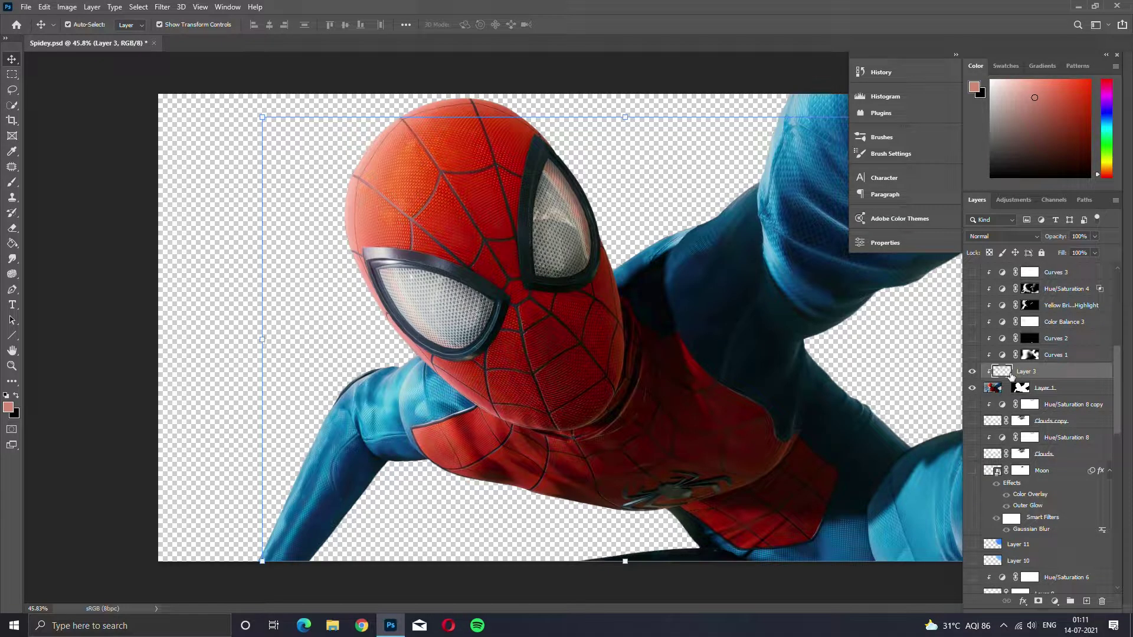
- Review the Clone Stamp and Spot Healing Brush tools for the retouching, and return to the Move tool
click(11, 198)
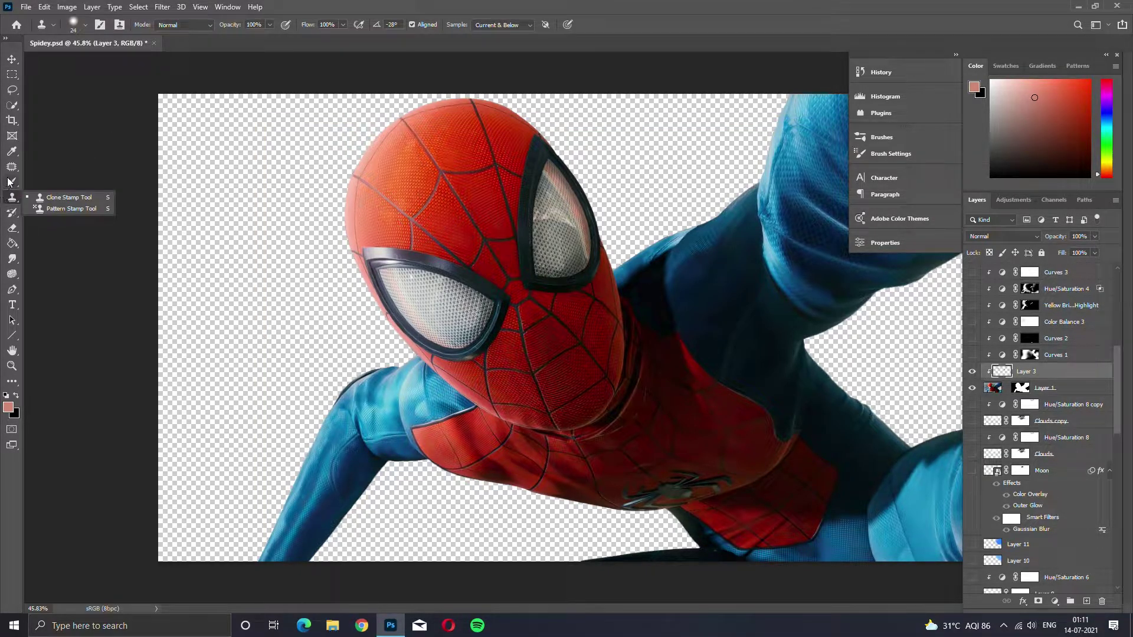
click(13, 168)
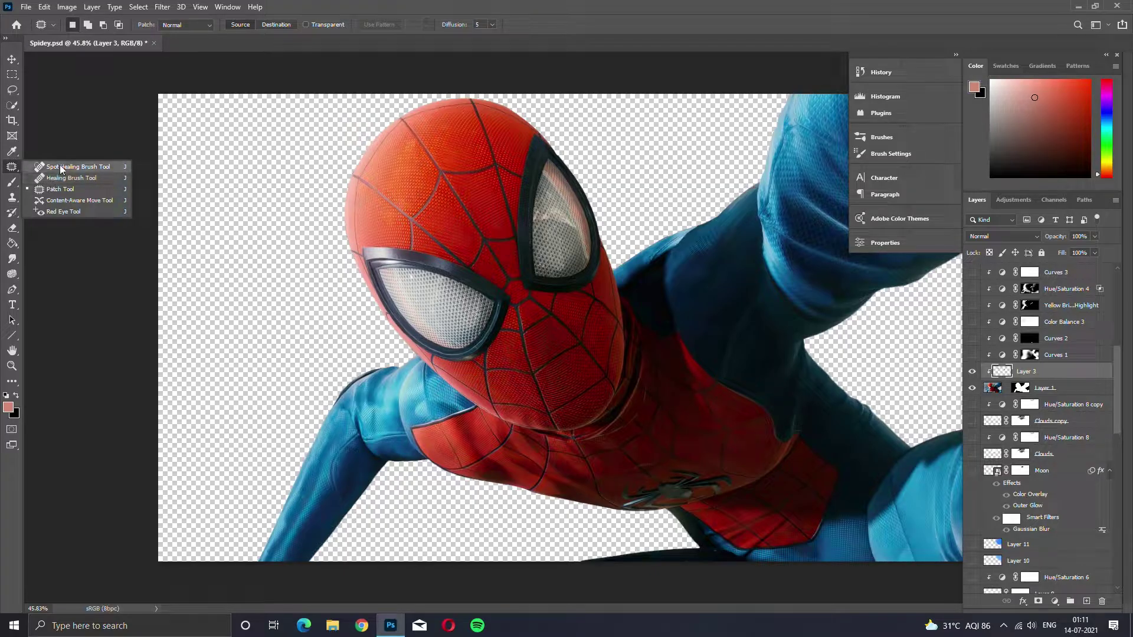
click(83, 167)
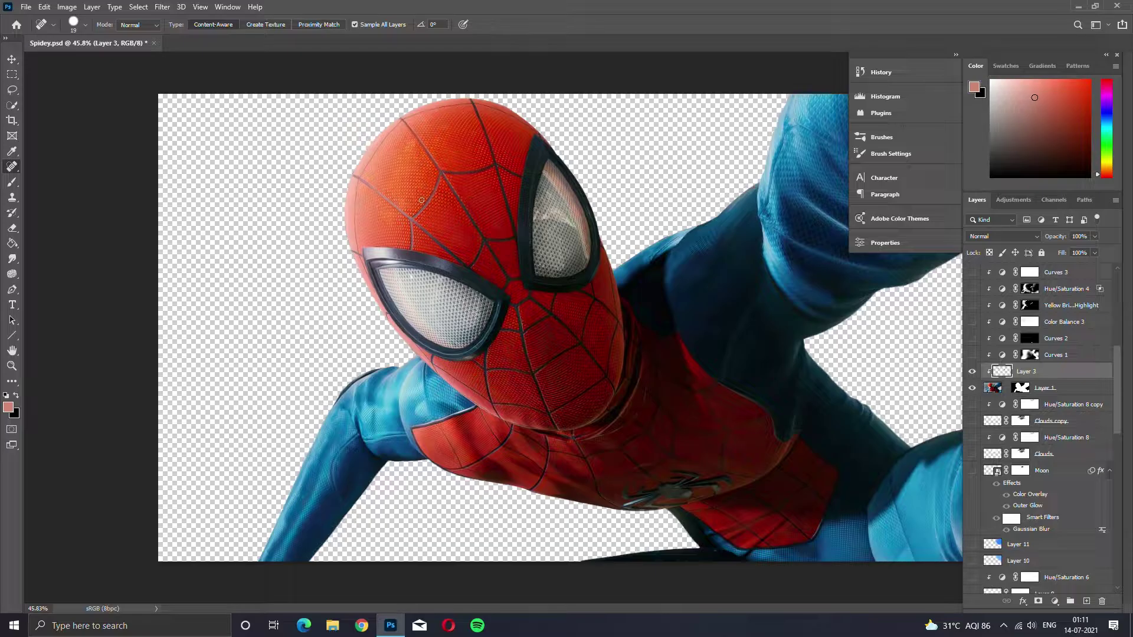
click(12, 199)
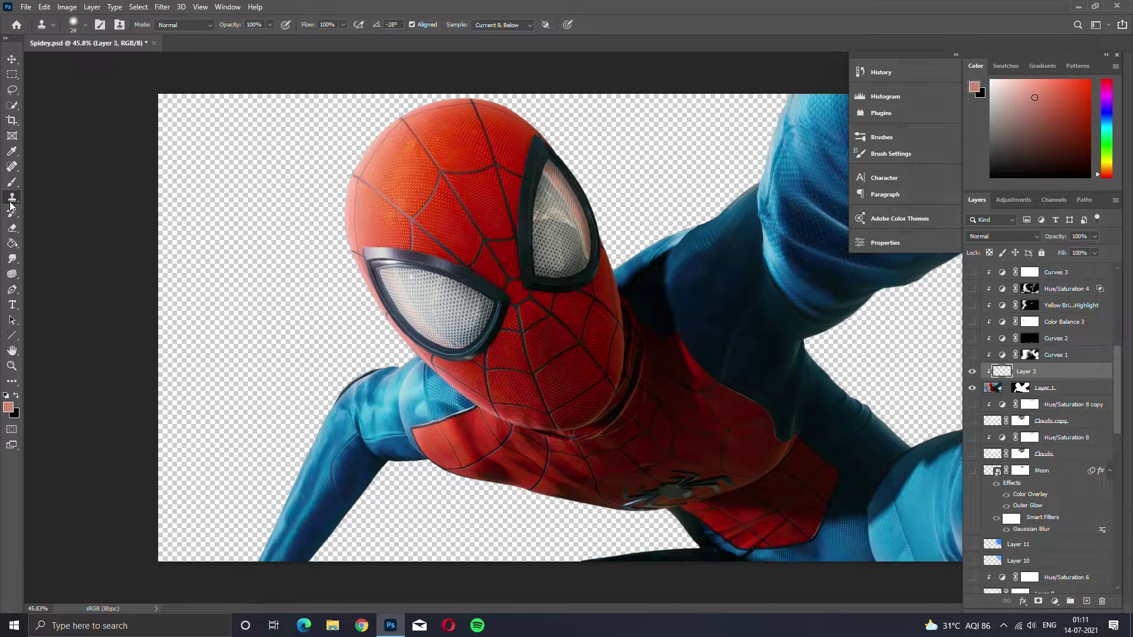
right_click(14, 202)
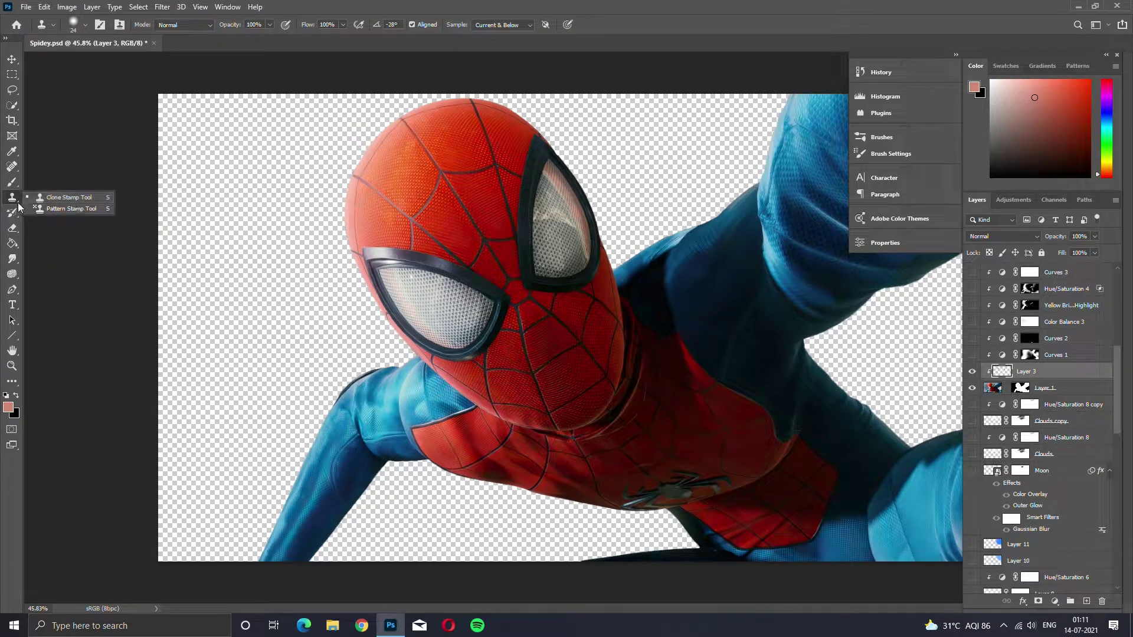
click(12, 59)
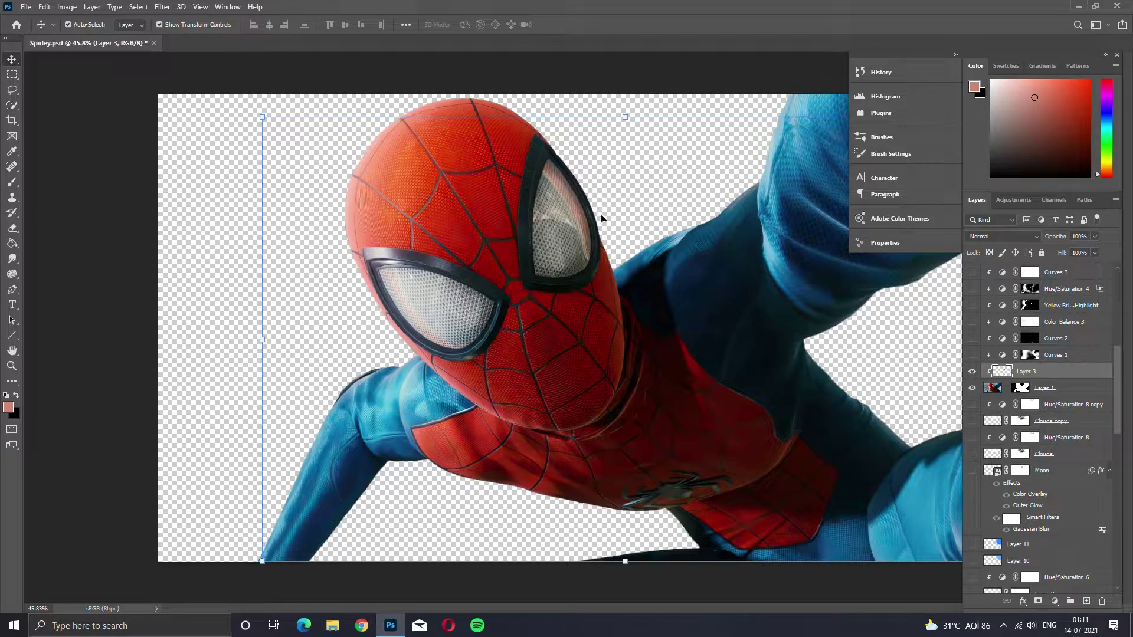
- Show the Curves 1 adjustment on the cutout and inspect its darkening curve
click(972, 355)
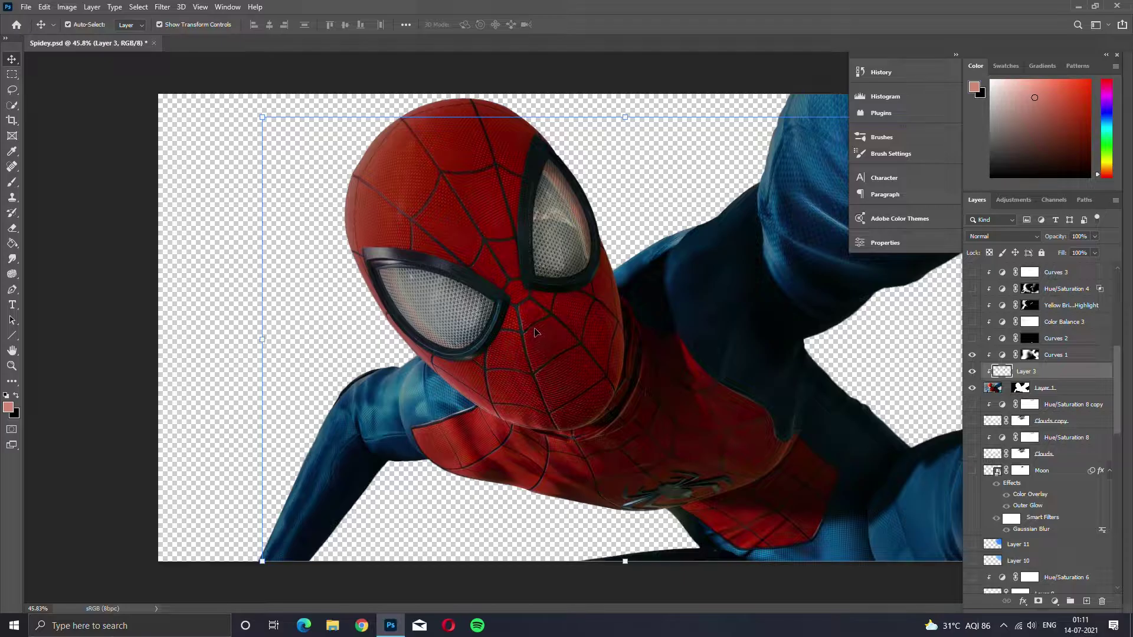
scroll(533, 328, down, 2)
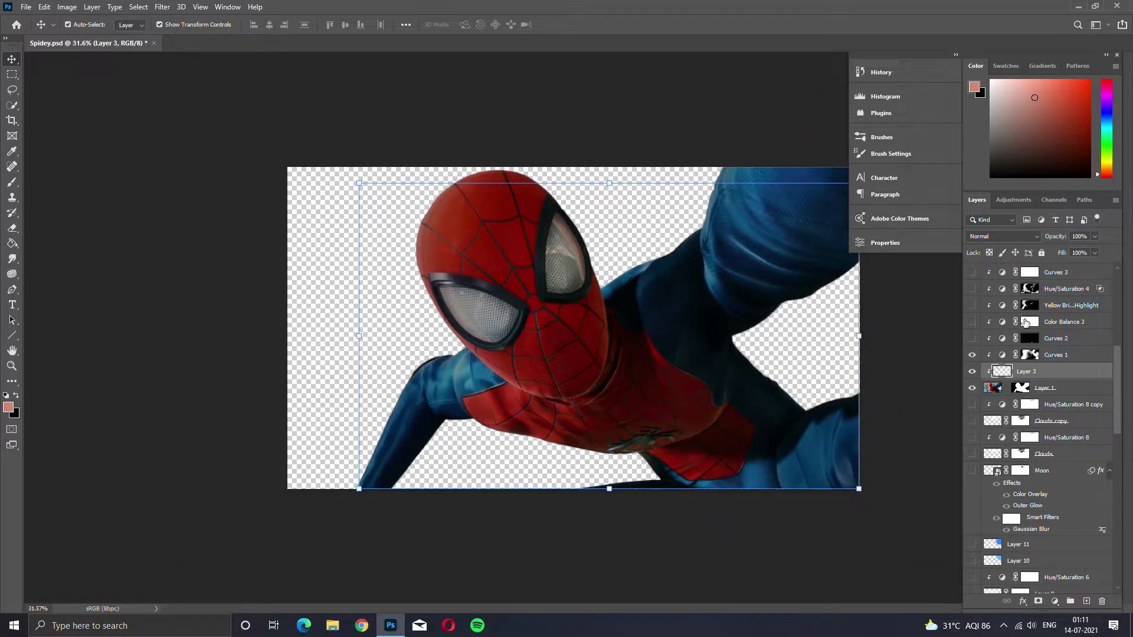
double_click(998, 356)
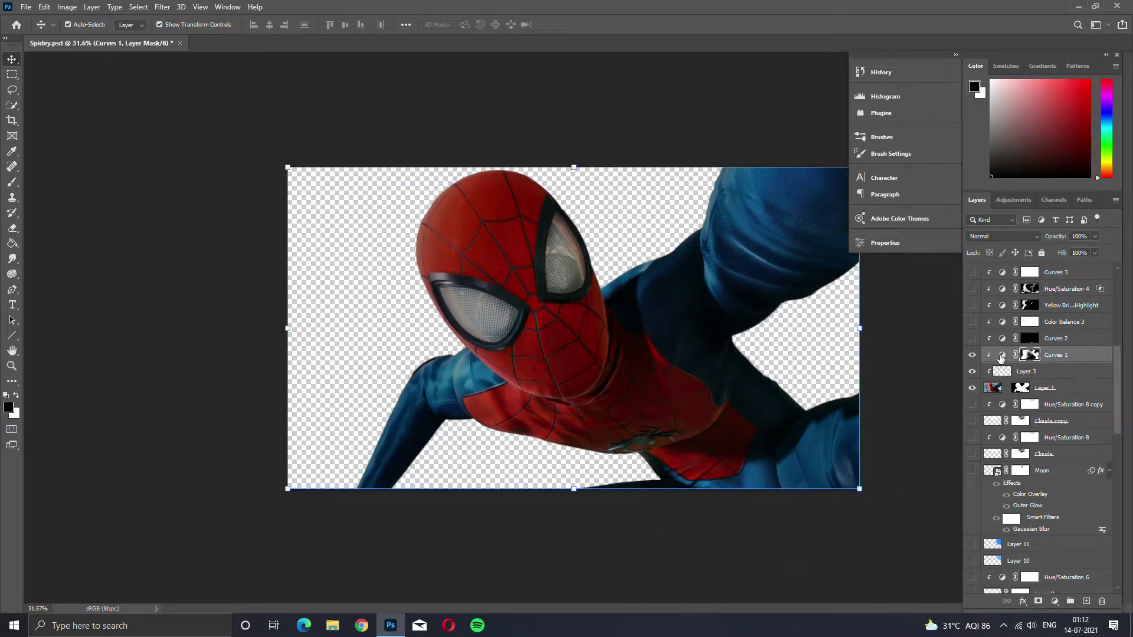
click(829, 348)
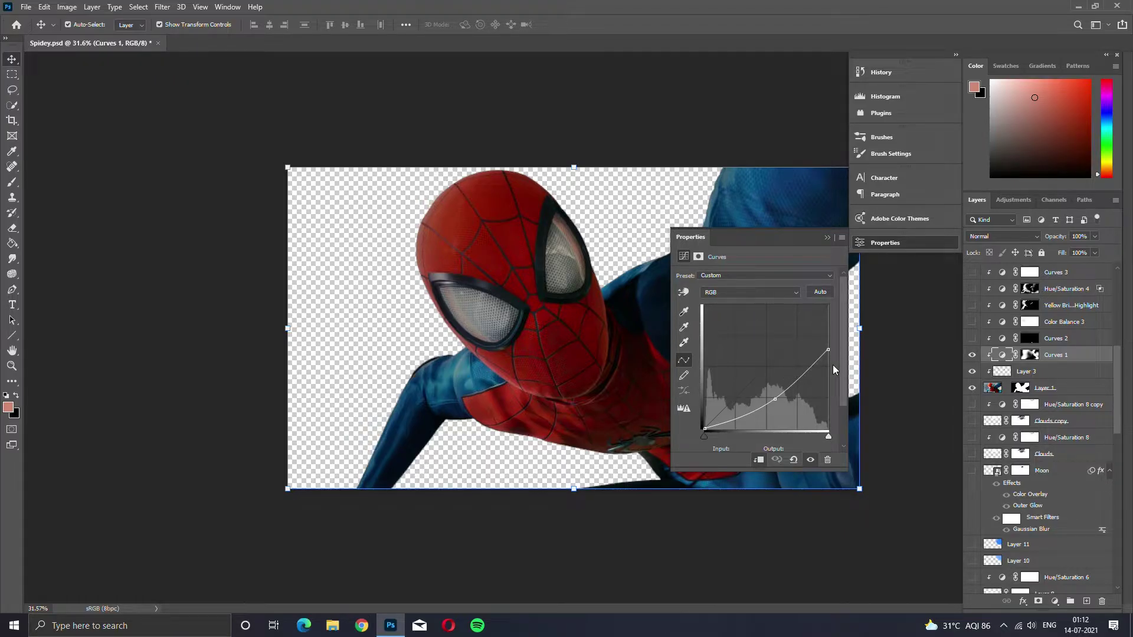
click(828, 237)
- Show the Curves 2 adjustment, toggling it and Curves 1 to compare their effect, and leave both visible
click(972, 339)
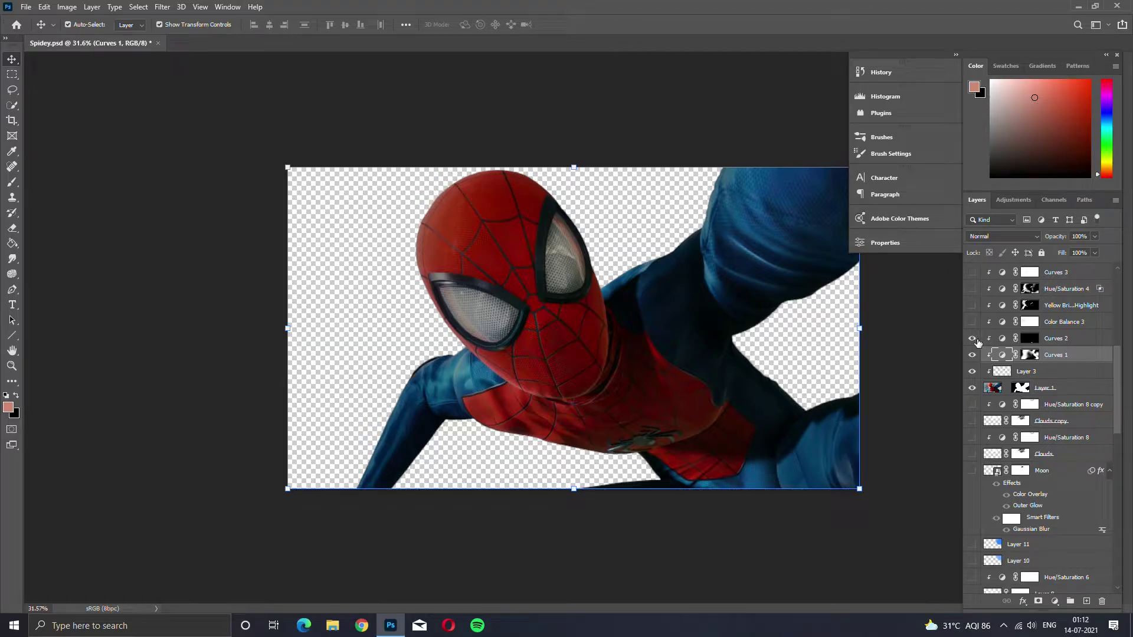
click(971, 338)
click(972, 339)
click(971, 354)
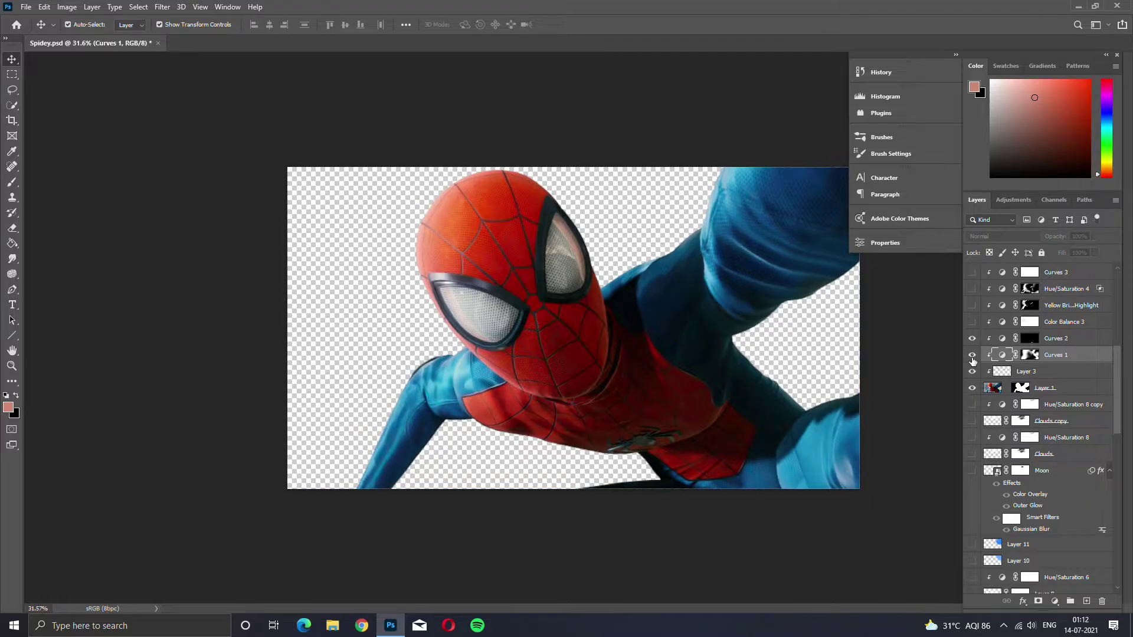
click(972, 356)
click(971, 345)
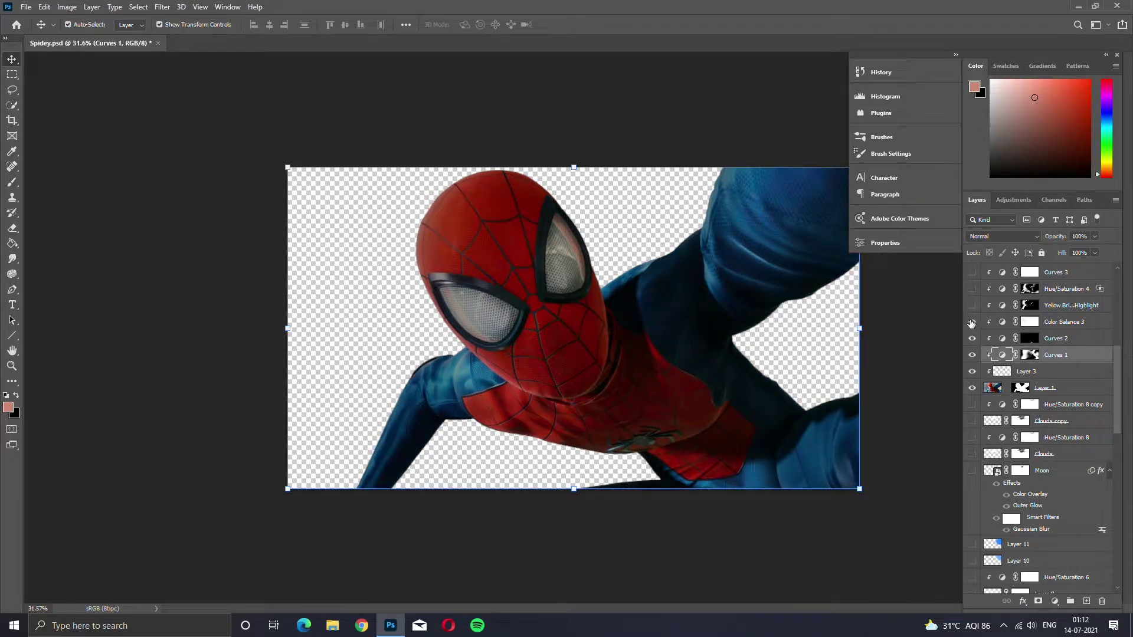
- Toggle the Color Balance 3 adjustment on the cutout to compare its colour tint, and leave it hidden
click(973, 322)
click(973, 322)
click(972, 321)
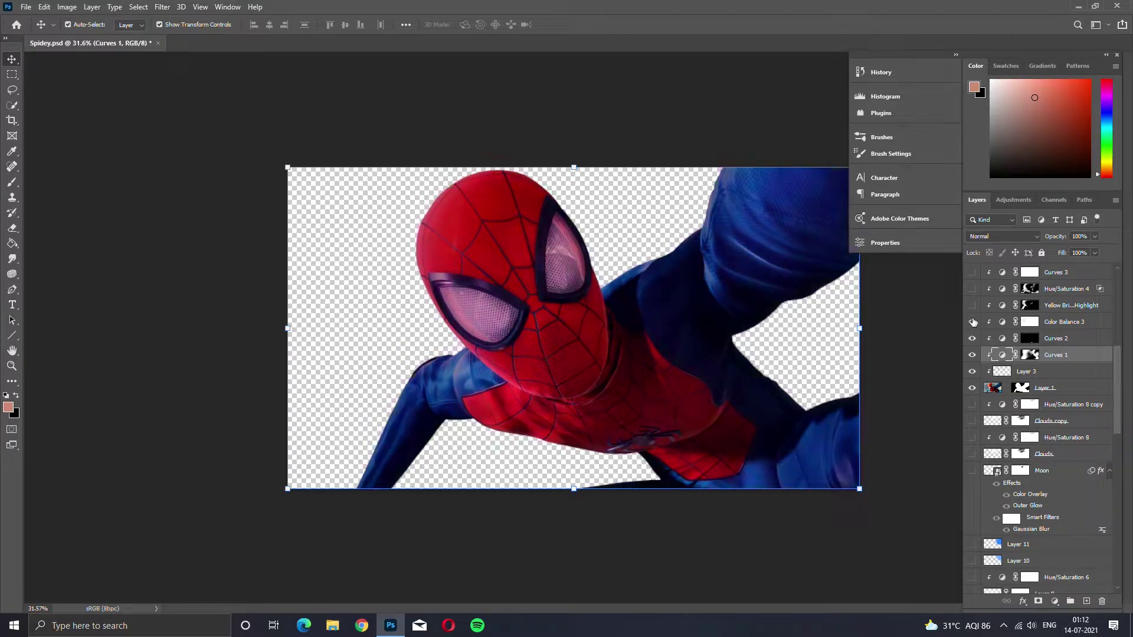
click(973, 321)
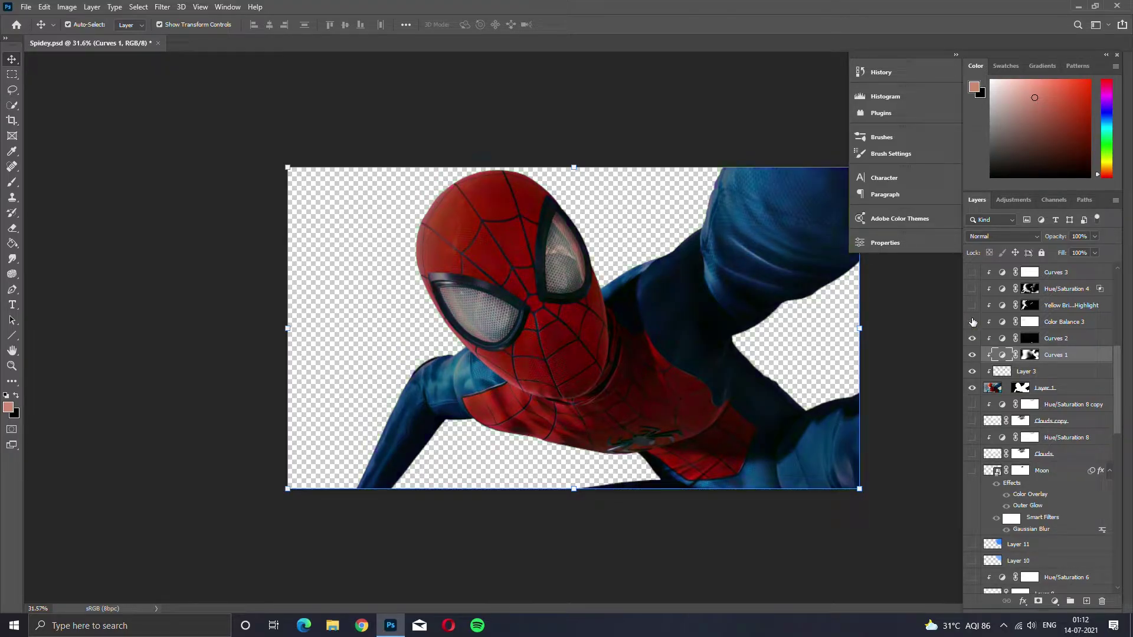
- Show the sky image in the Sky group behind the cutout, and the Color Balance 4 adjustment above it
scroll(970, 325, down, 2)
scroll(971, 326, down, 10)
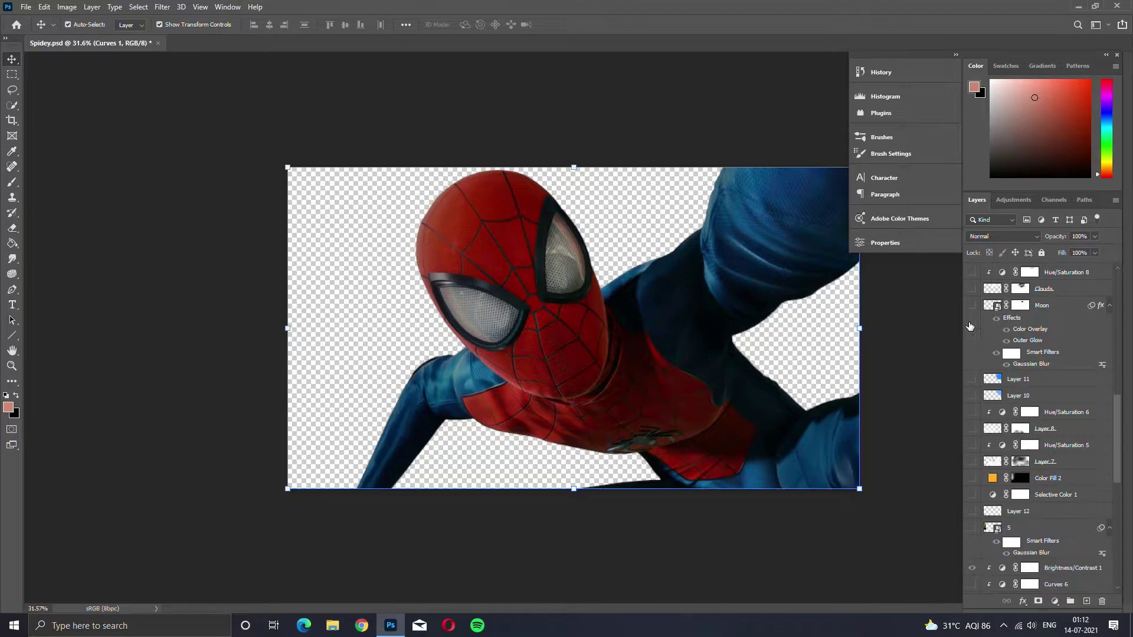
scroll(970, 327, down, 2)
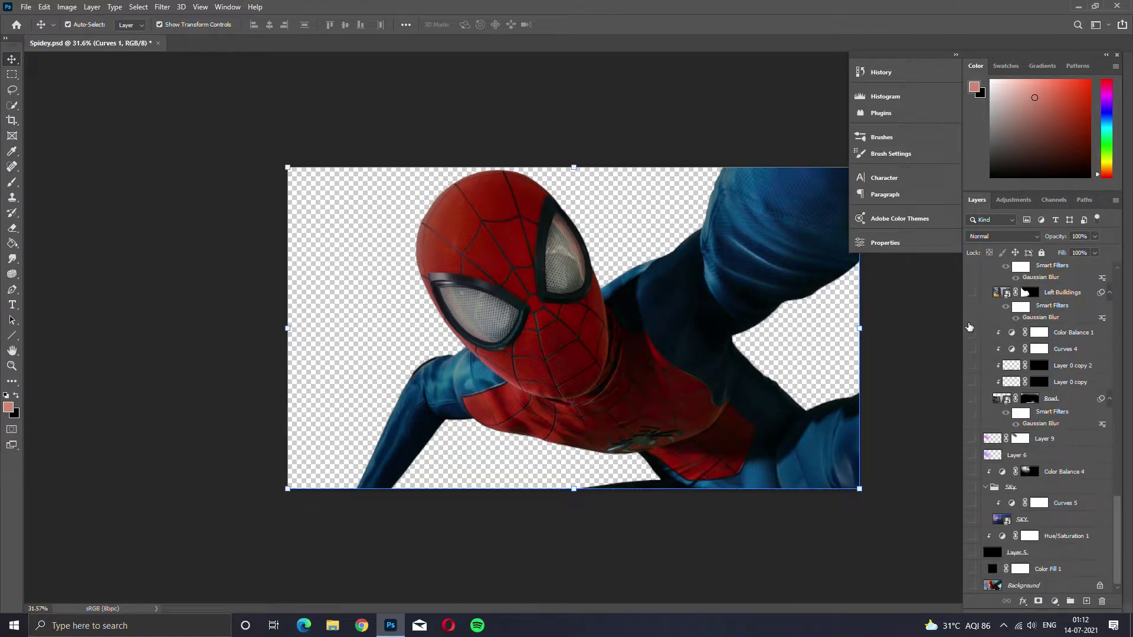
click(972, 520)
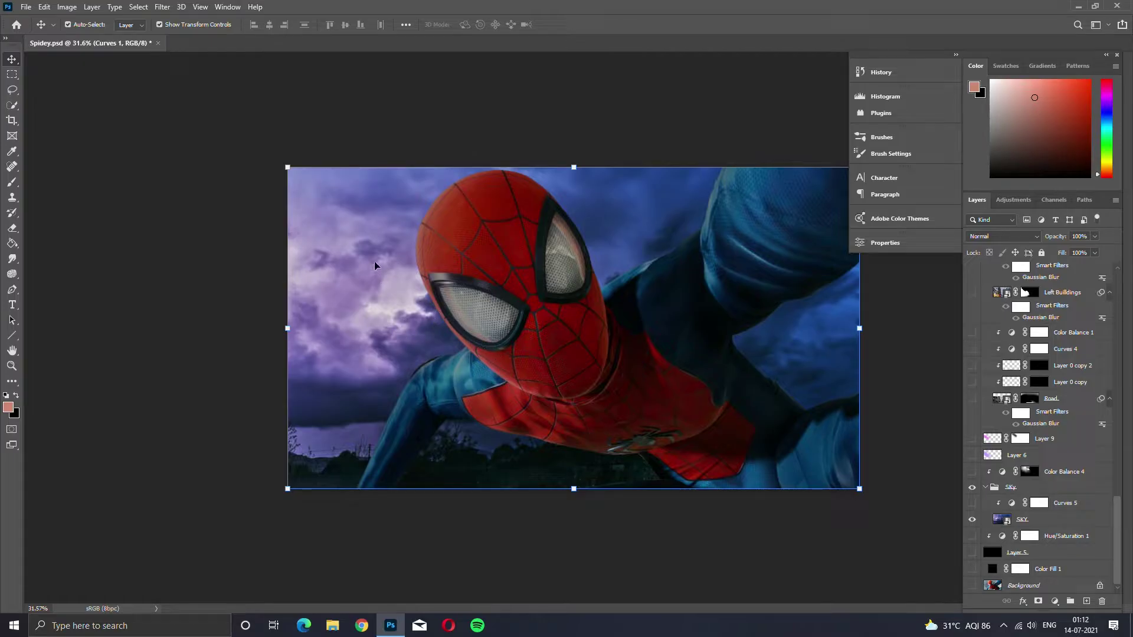
click(972, 472)
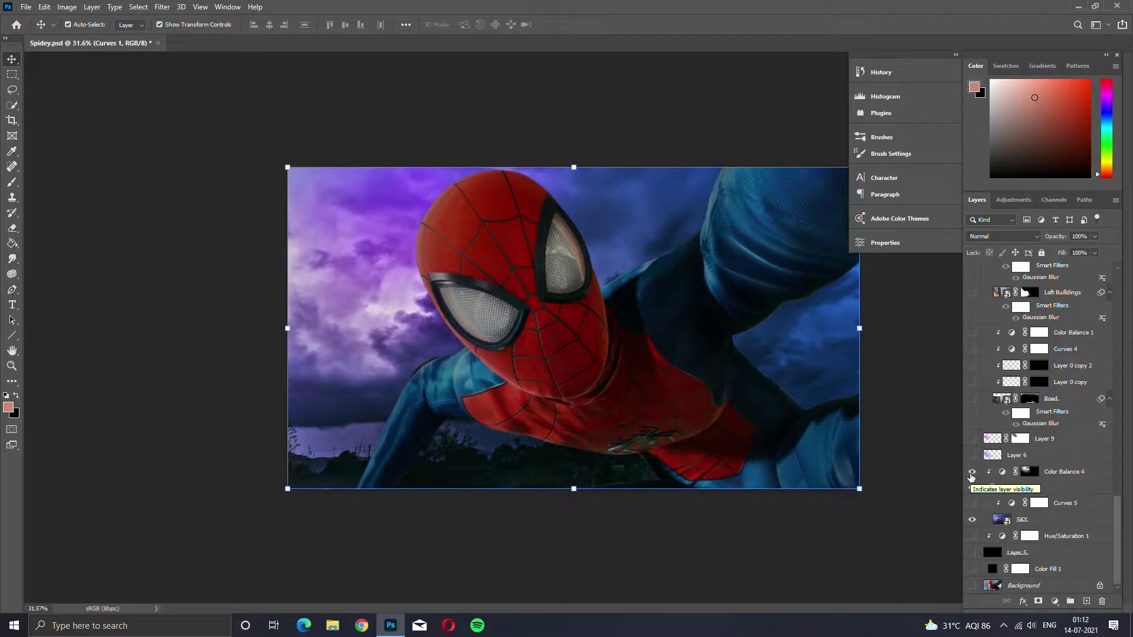
- Preview Layer 9, the Road layer and Layer 6 by toggling each one, and leave all three hidden
click(971, 443)
click(972, 444)
scroll(985, 423, up, 1)
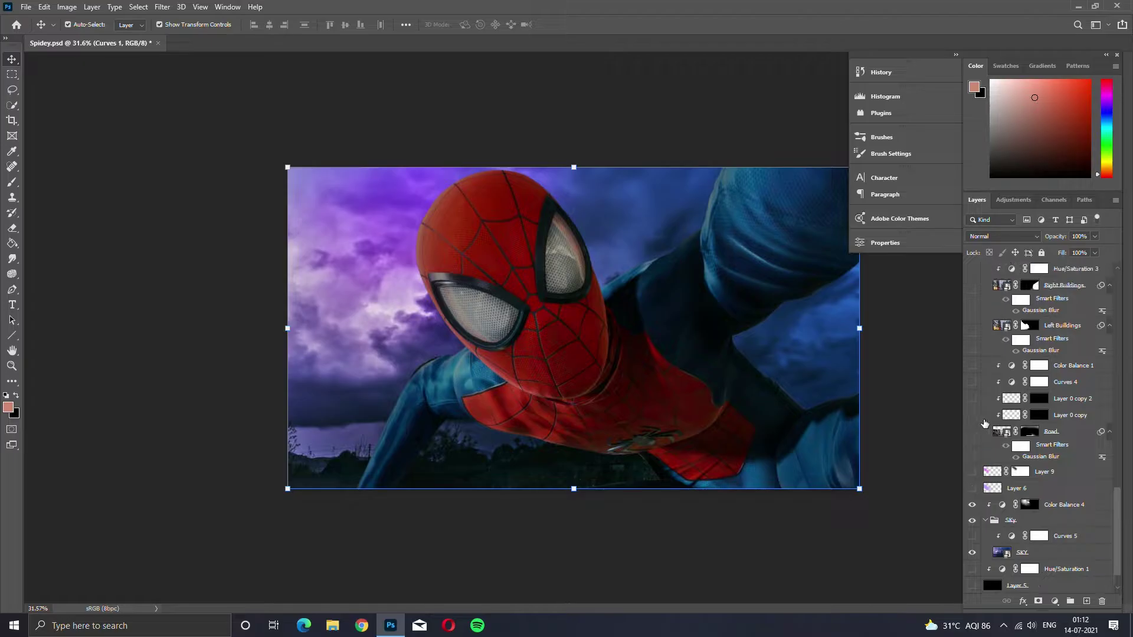
click(972, 431)
click(971, 431)
click(971, 488)
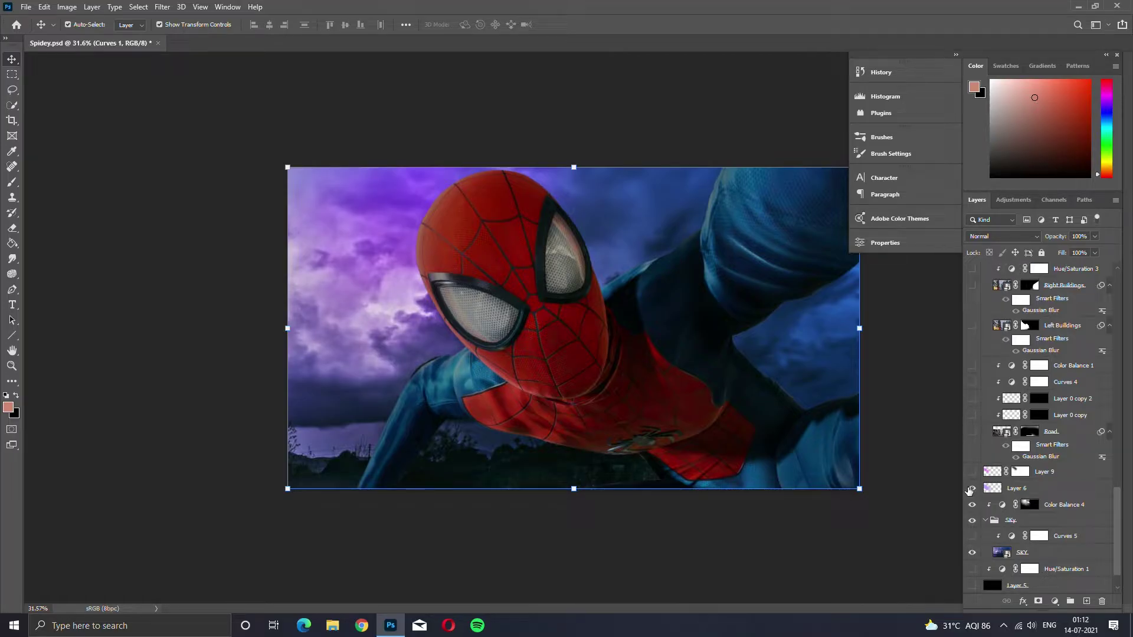
click(971, 488)
- Show the Road layer beneath the cutout, toggling it to compare the scene with and without it
scroll(977, 444, up, 1)
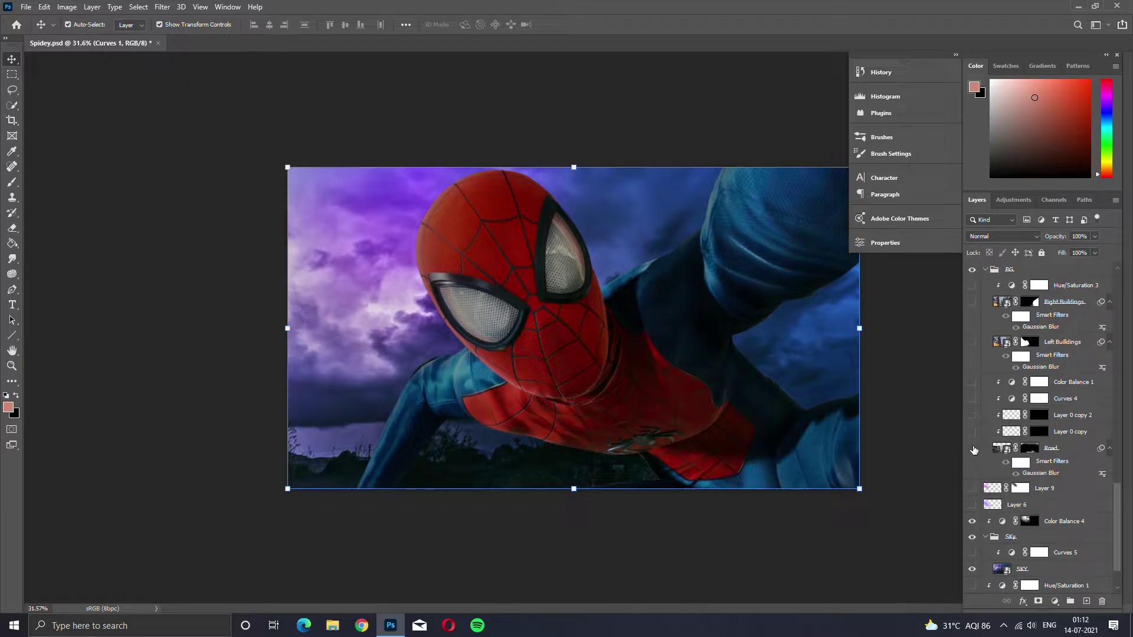
click(972, 448)
click(972, 448)
click(973, 449)
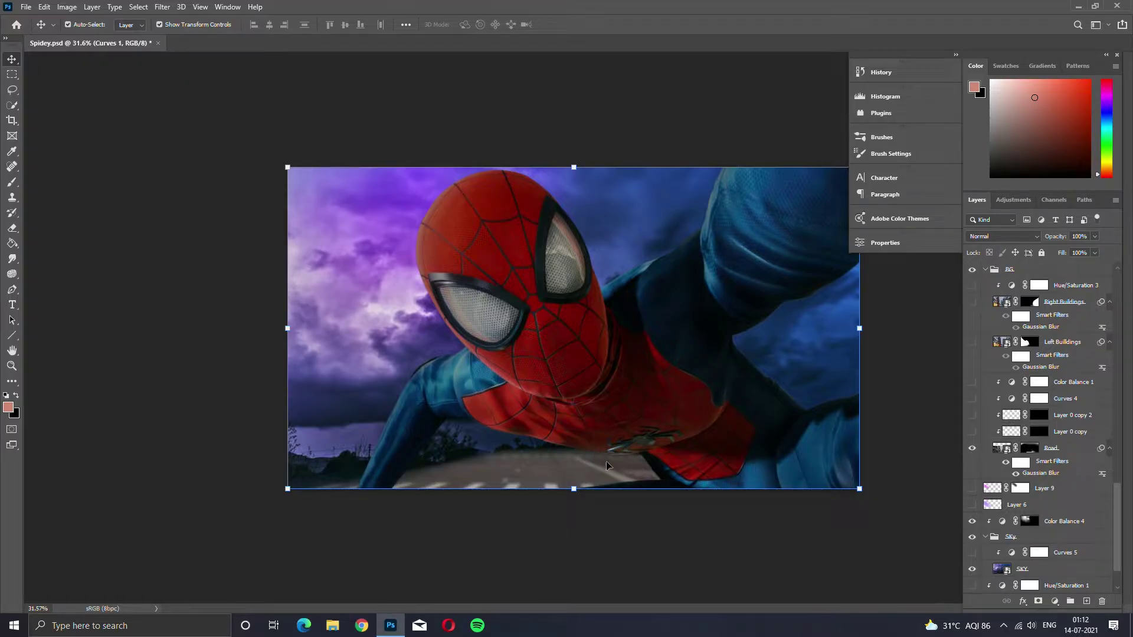
- Show Layer 0 copy with the drain grate on the road, select it for a closer look, and deselect it
scroll(1005, 421, up, 1)
scroll(1005, 420, up, 1)
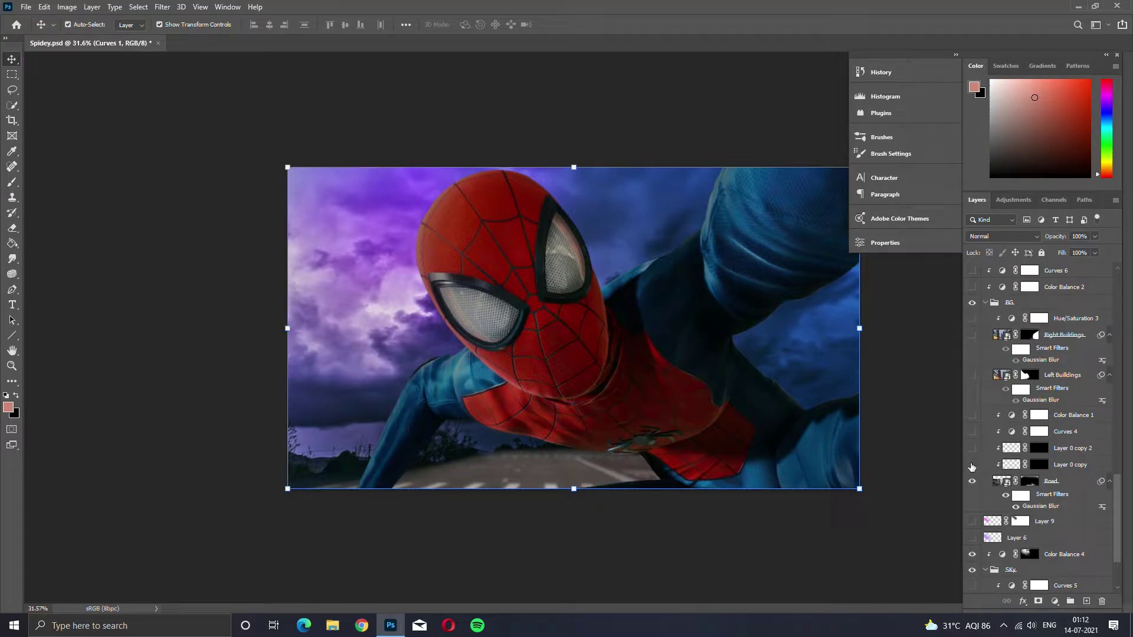
click(972, 464)
key(alt+space)
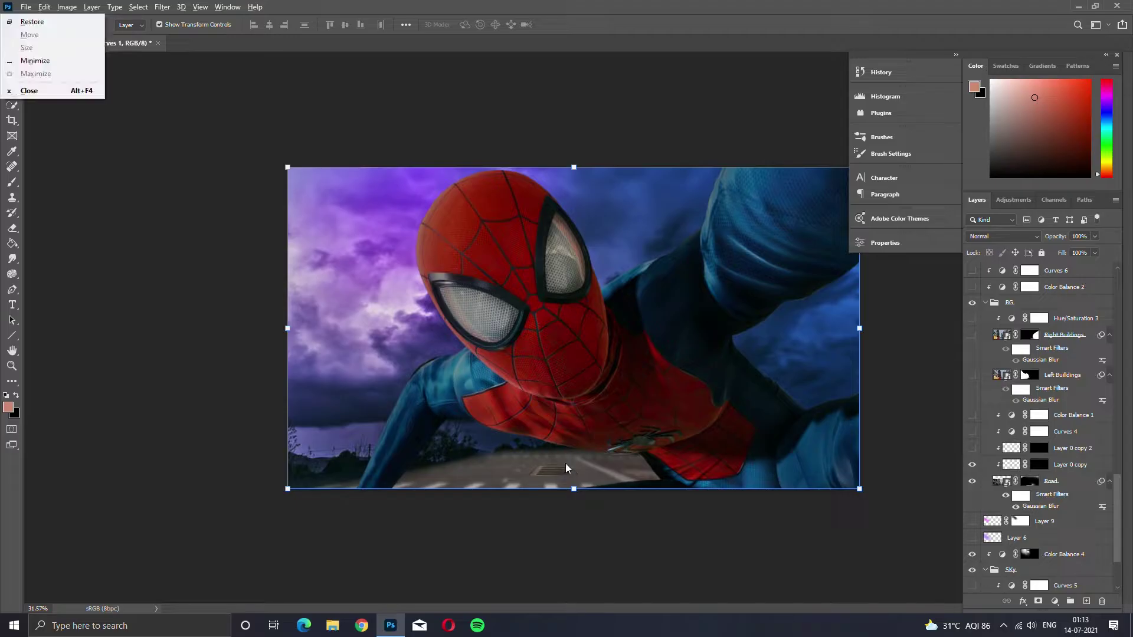
key(Escape)
click(570, 470)
scroll(570, 471, up, 3)
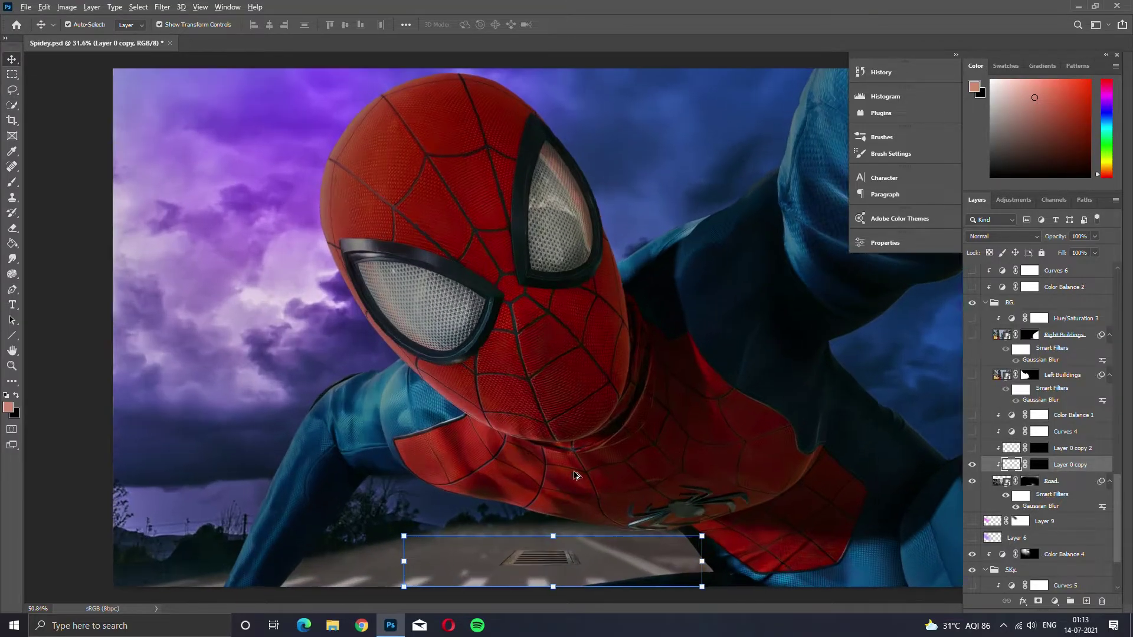
scroll(464, 566, down, 2)
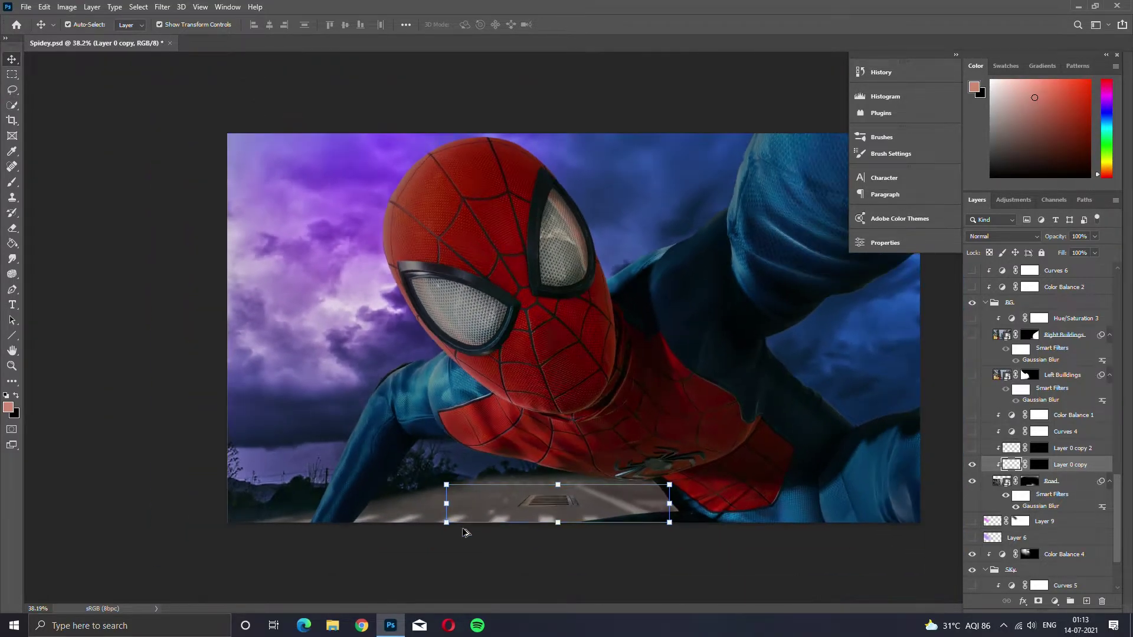
click(700, 543)
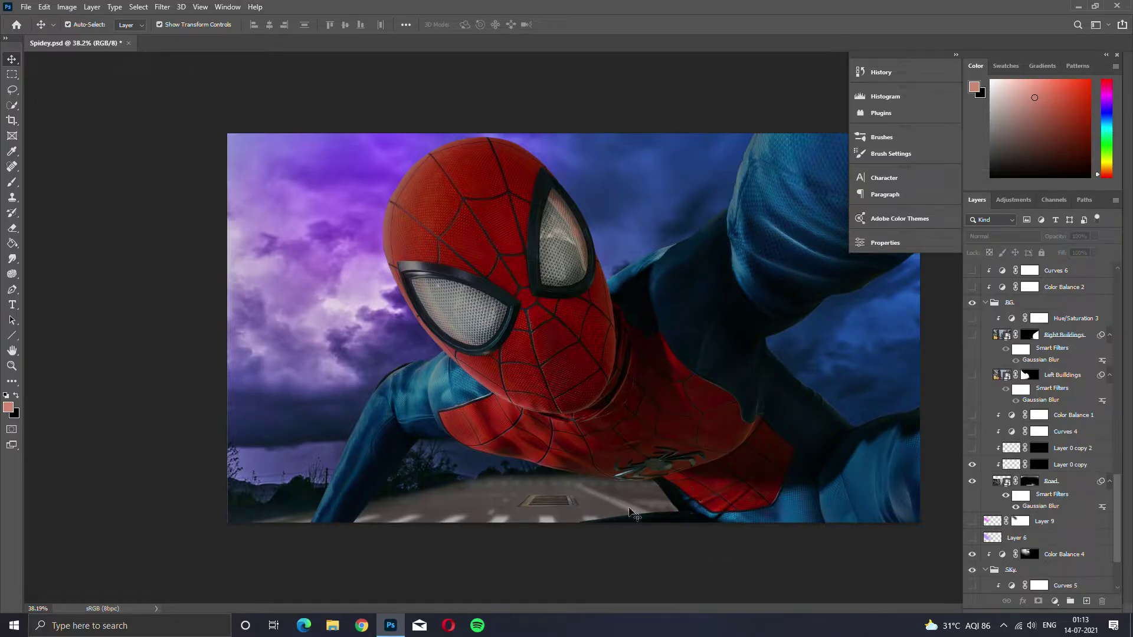
- Show the road's Layer 0 copy 2 and its Curves 4 and Color Balance 1 adjustments
click(971, 449)
click(973, 449)
click(973, 432)
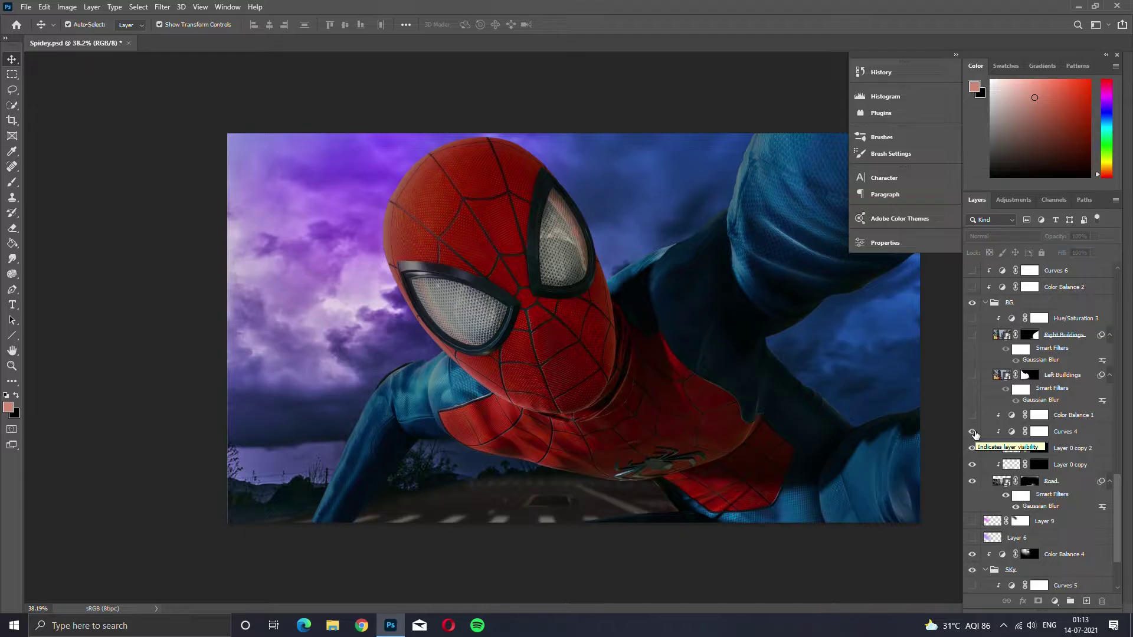
click(973, 416)
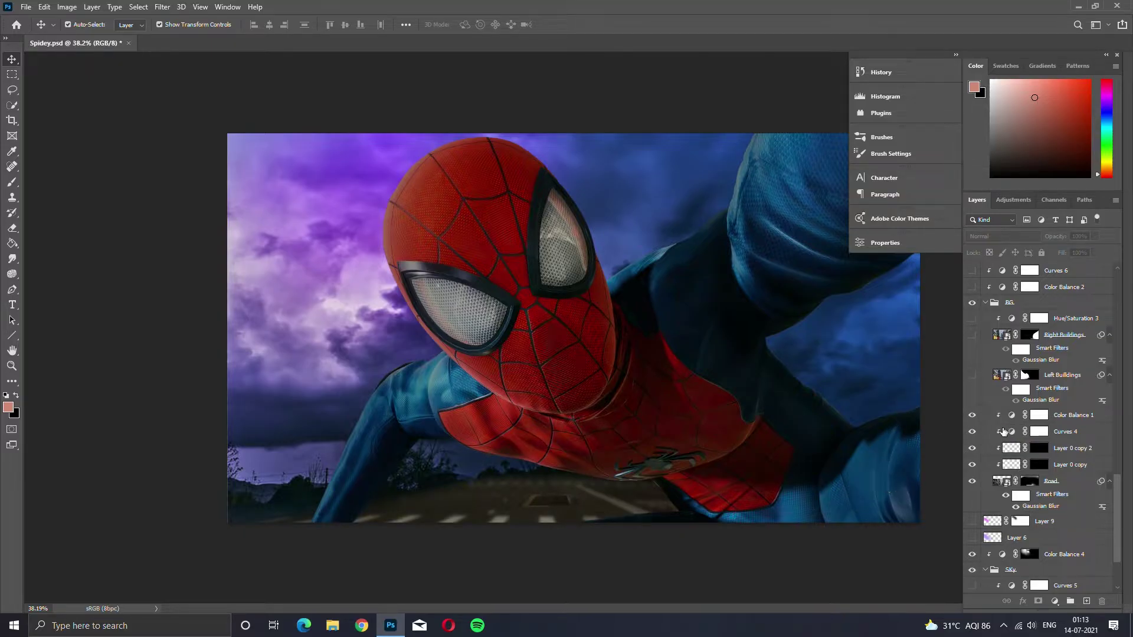
- Show the Left Buildings and Right Buildings layers in the BG group
scroll(1001, 431, up, 2)
scroll(1001, 431, up, 2)
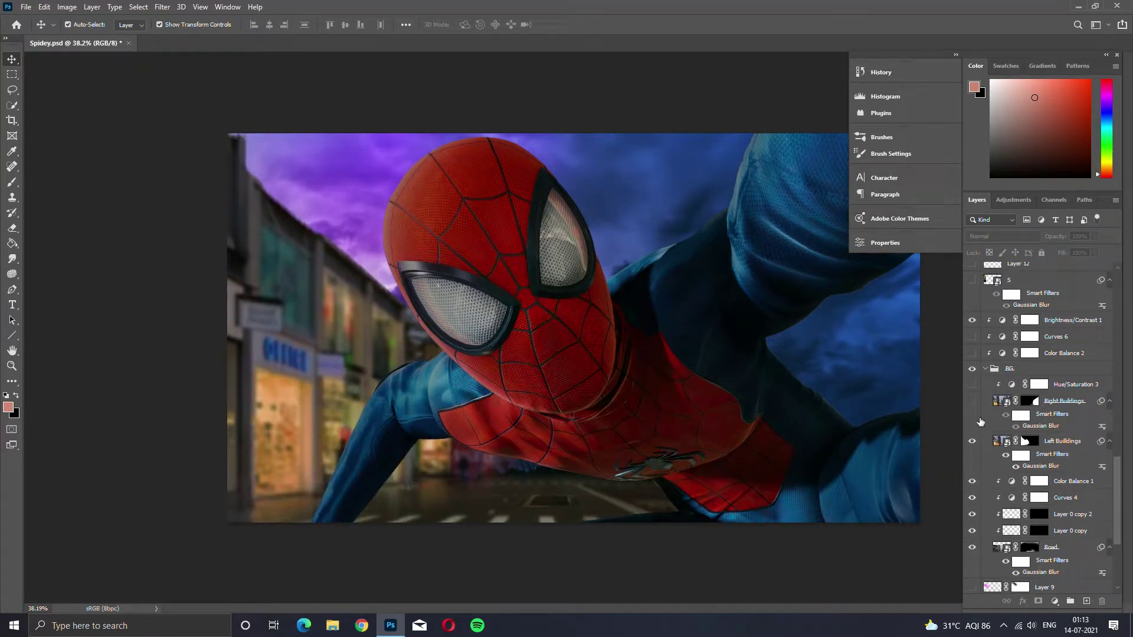
click(973, 401)
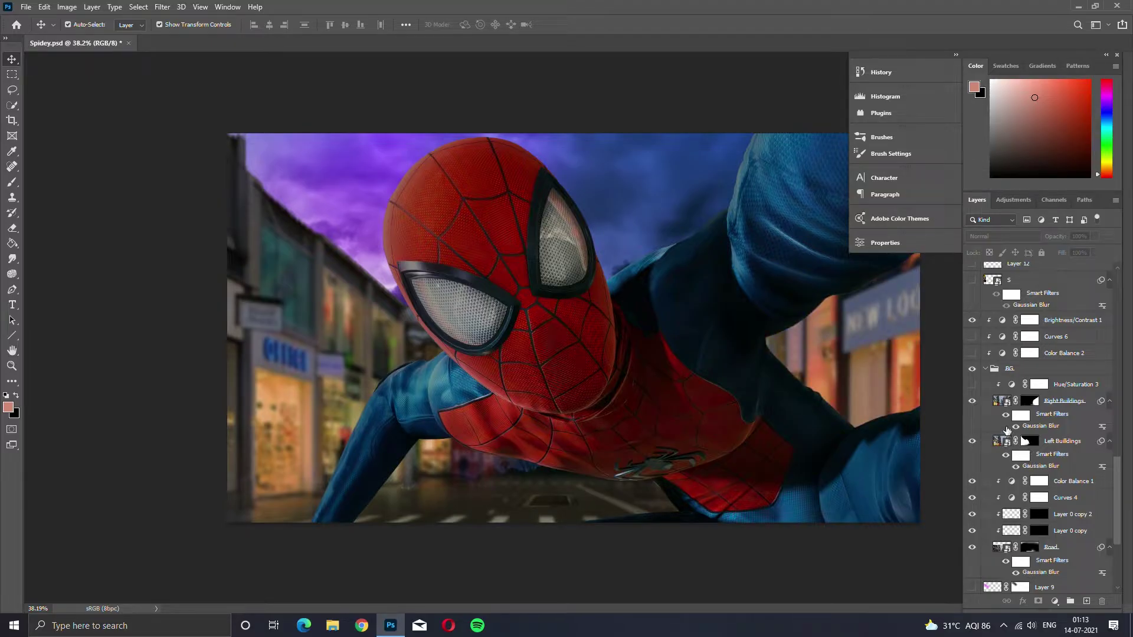
- Hide the Spider-Man cutout, Layer 1, to expose the whole street background
scroll(974, 358, up, 5)
scroll(973, 358, up, 8)
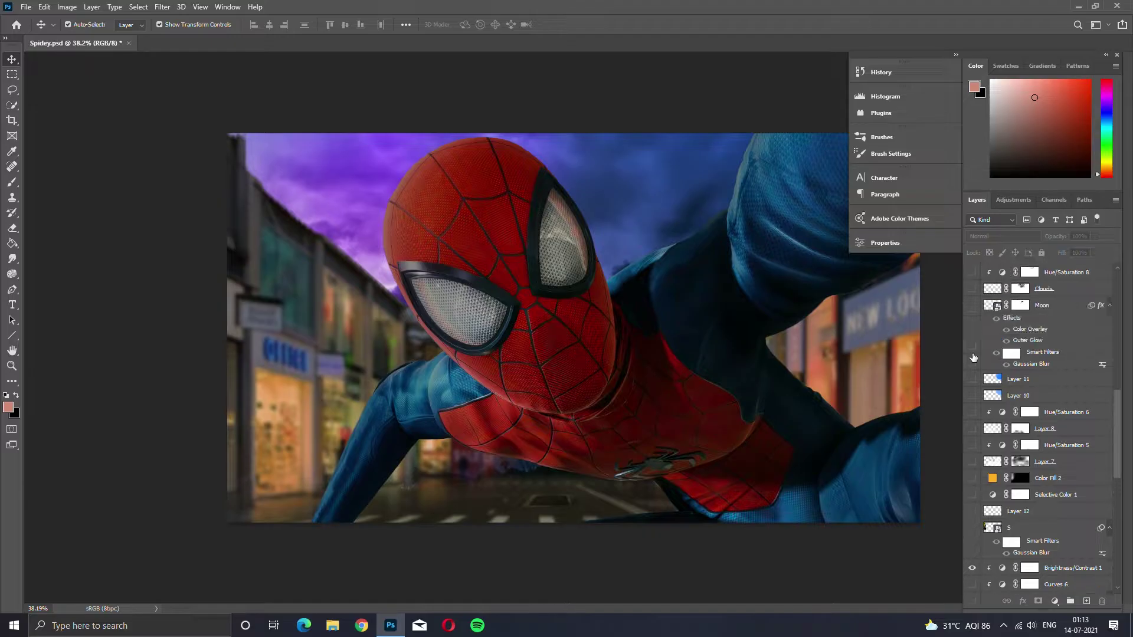
click(972, 355)
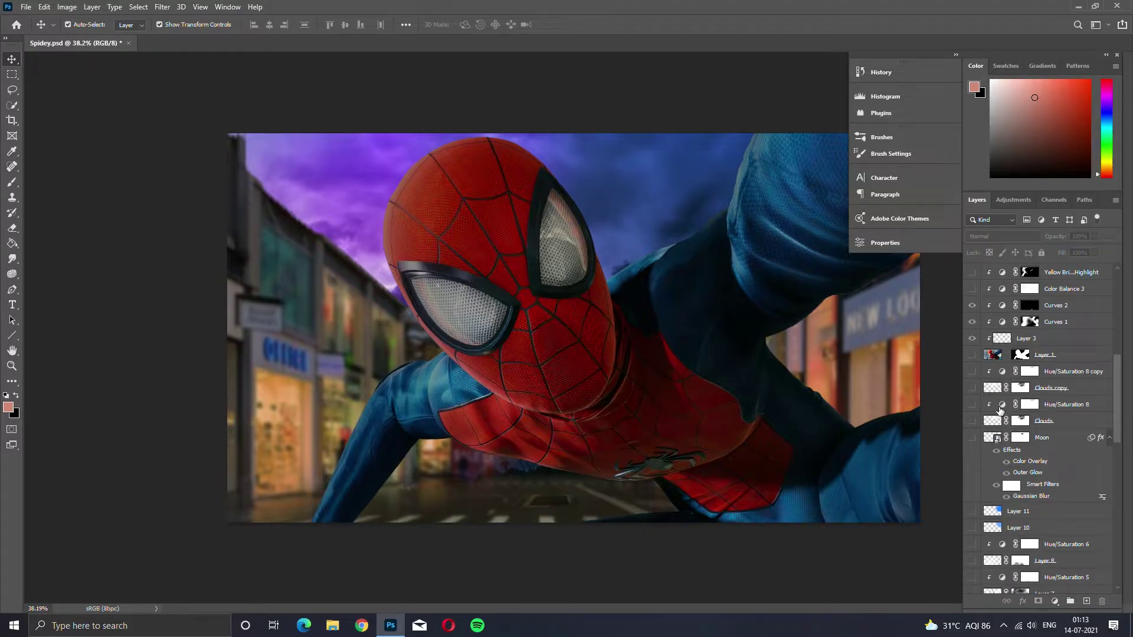
- Select the Left Buildings layer mask and temporarily disable it to compare with the original street photo, leaving it enabled
scroll(1003, 425, down, 8)
scroll(1005, 429, down, 3)
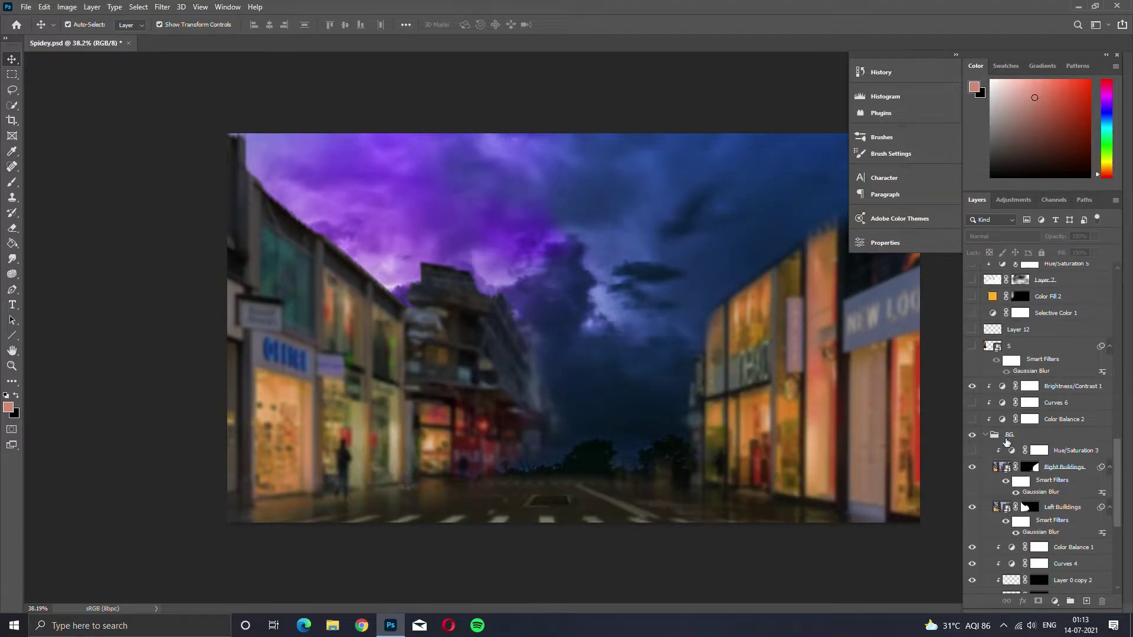
key(a)
click(1033, 508)
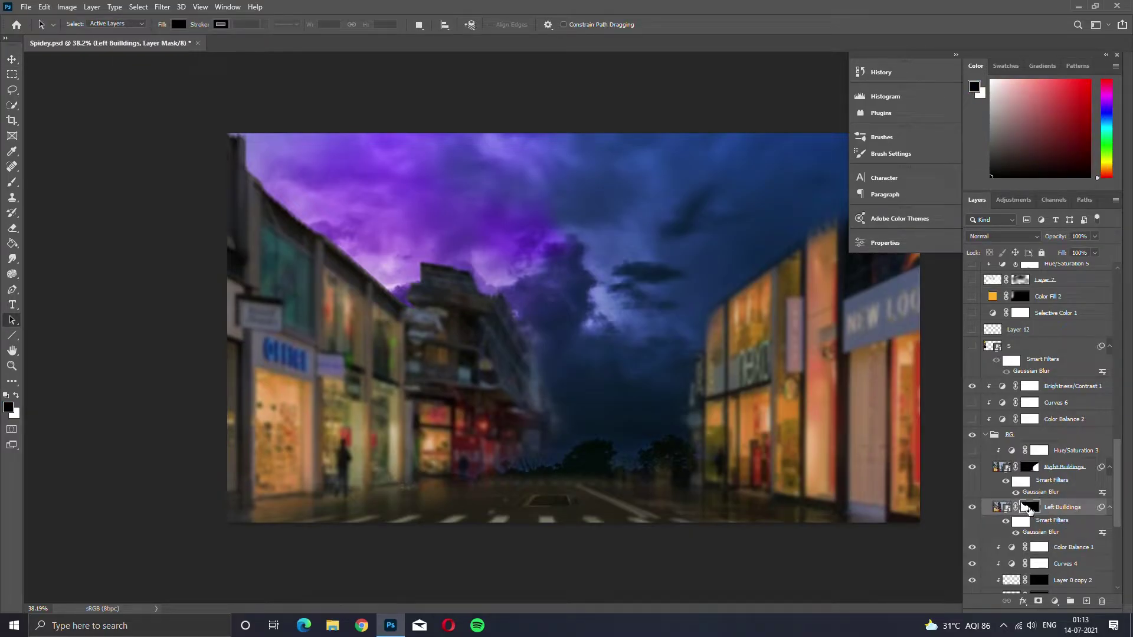
key(v)
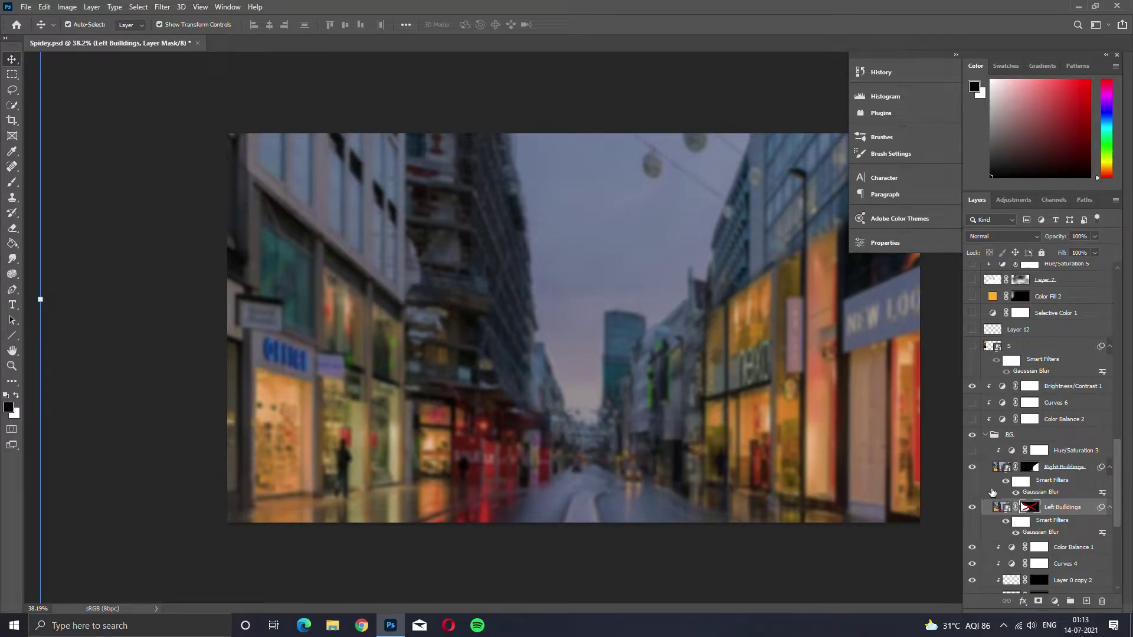
shift+click(1026, 508)
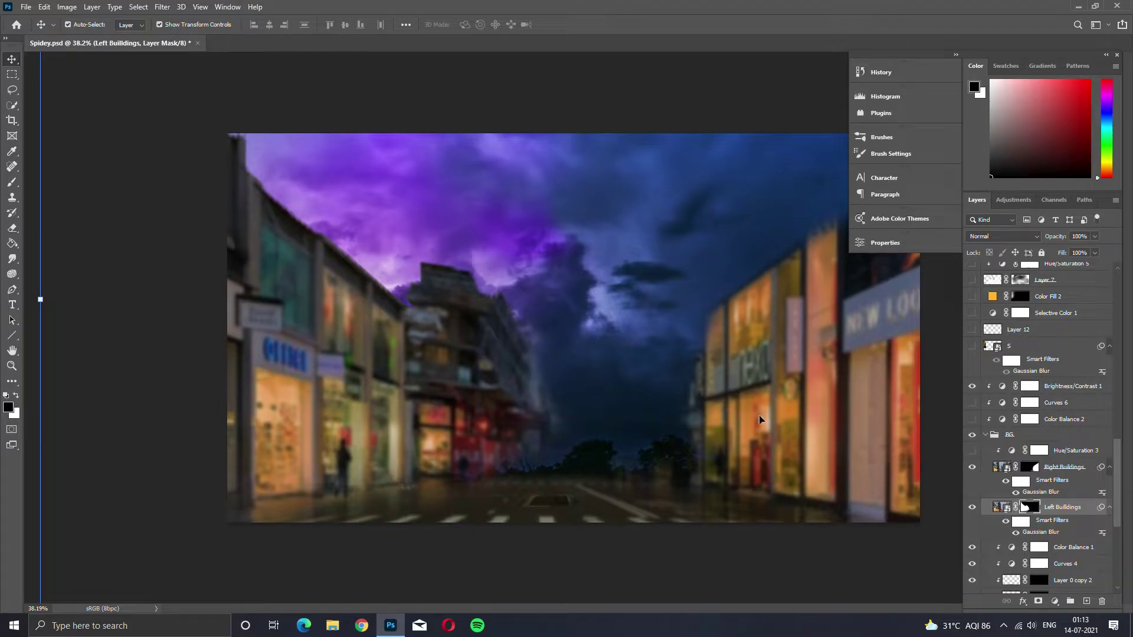
- Show the Hue/Saturation 3 adjustment on the right buildings, and Layer 6 and Layer 9 above the sky
click(972, 452)
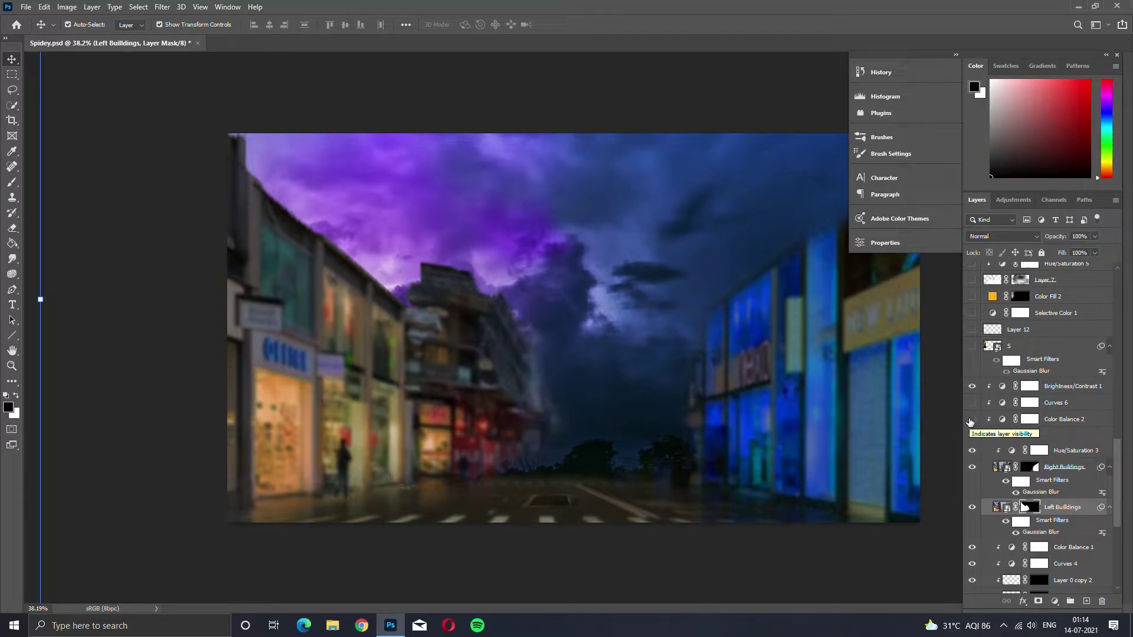
scroll(970, 423, down, 3)
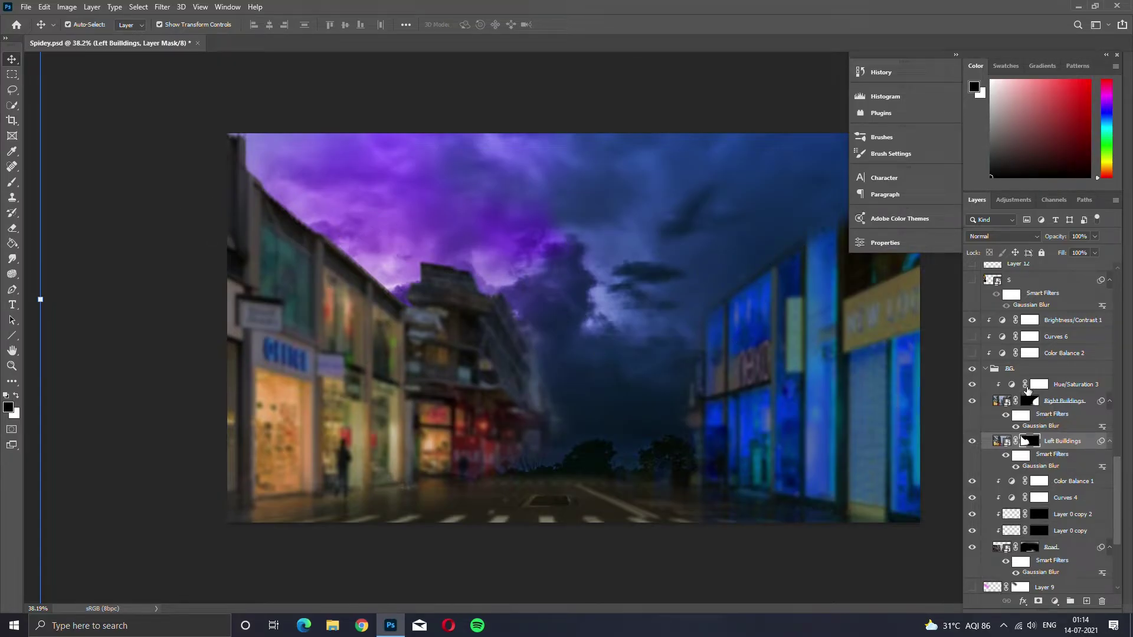
scroll(1027, 389, down, 3)
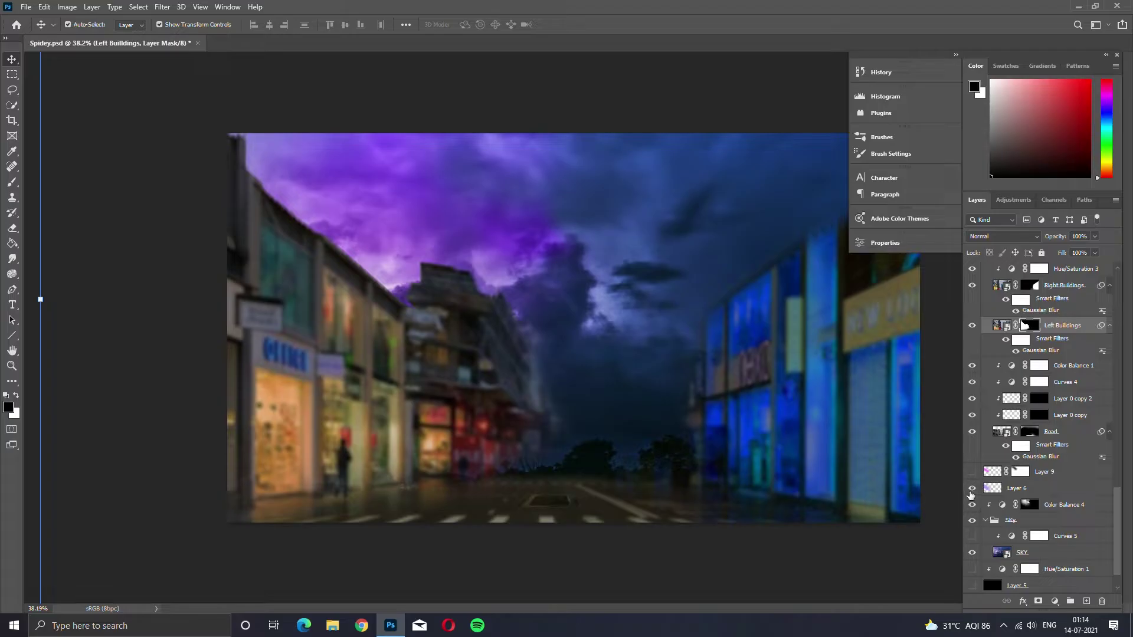
click(972, 471)
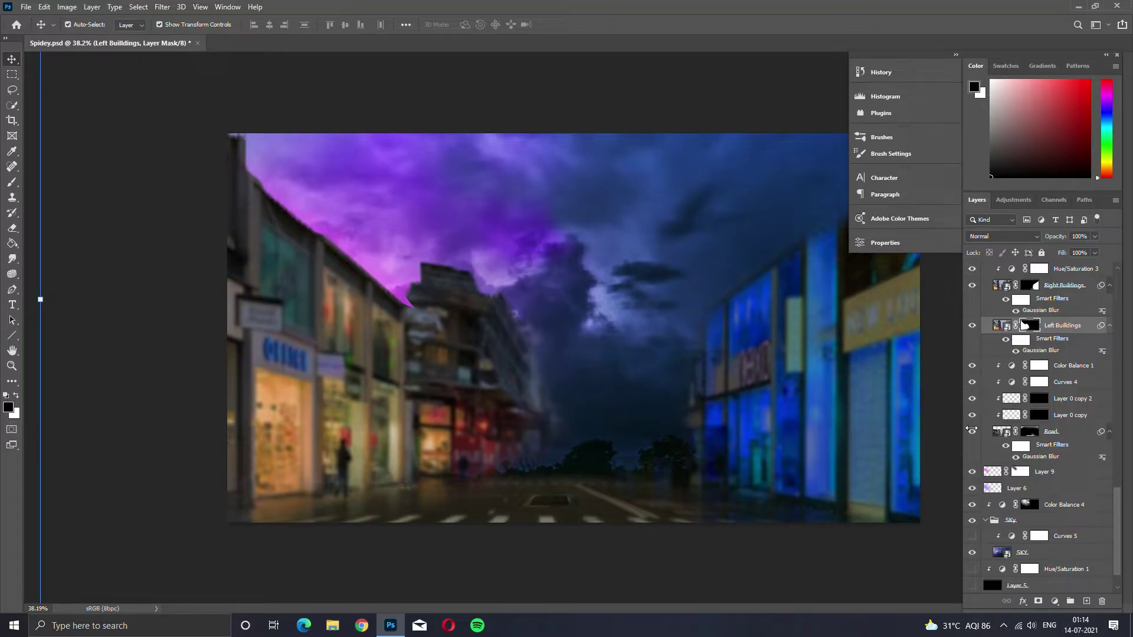
- Show the Color Balance 2 and Curves 6 adjustments above the BG group
scroll(1003, 436, up, 3)
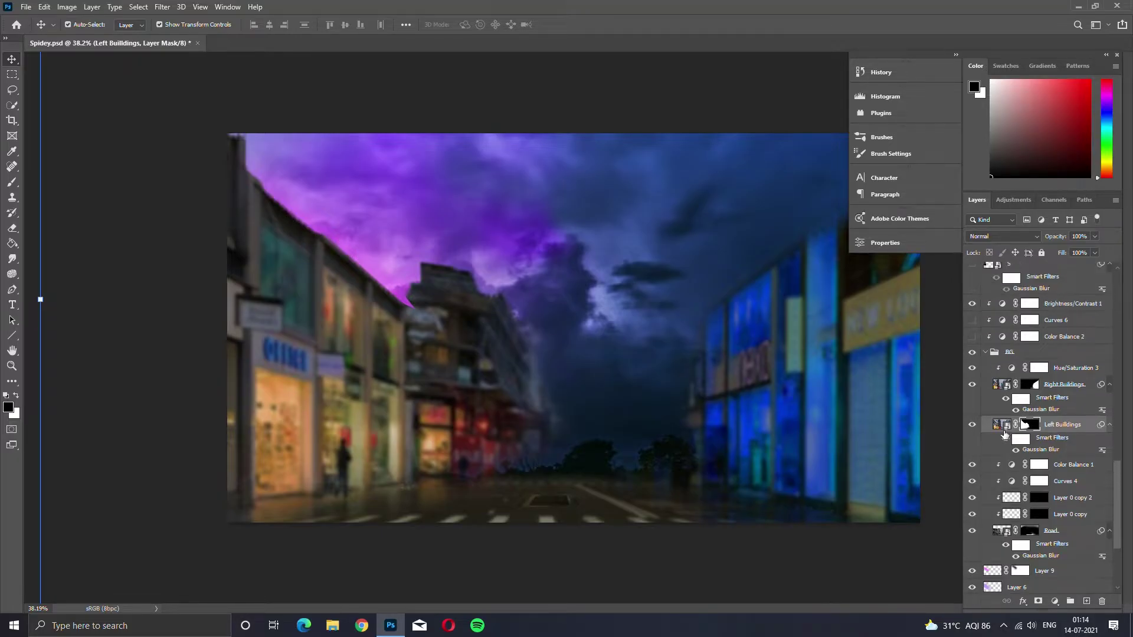
scroll(1005, 435, up, 3)
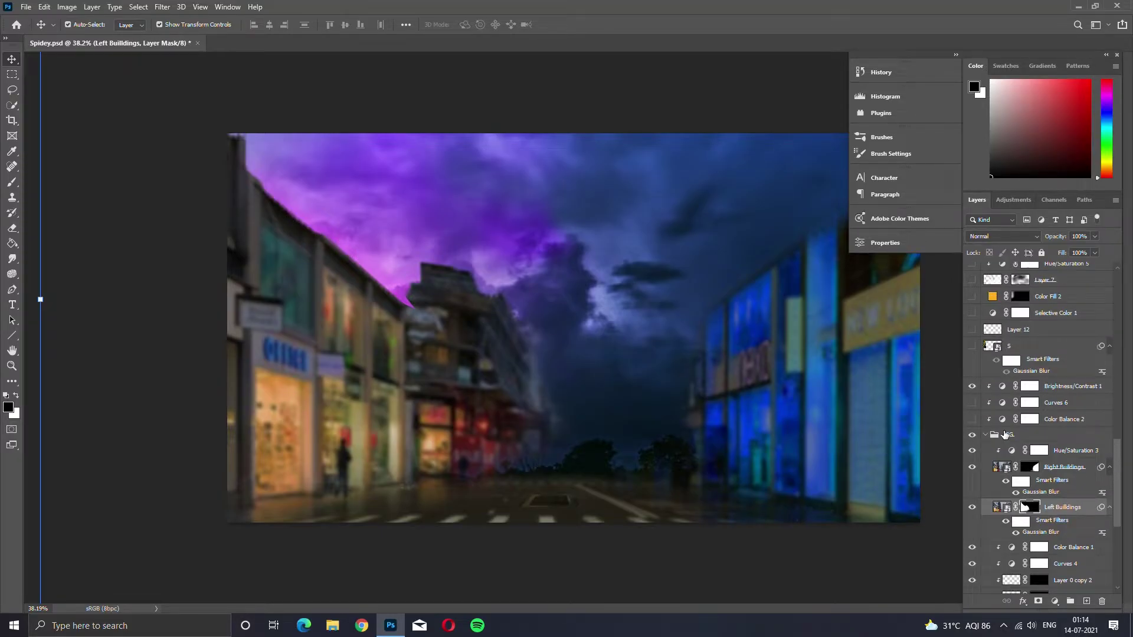
scroll(1005, 435, up, 2)
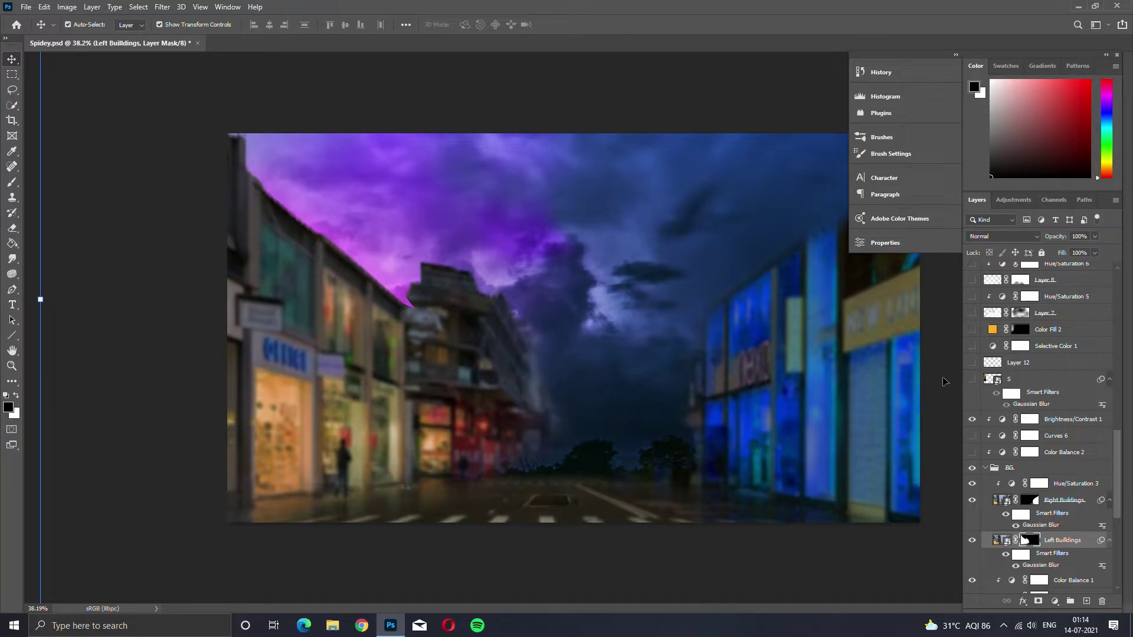
click(972, 452)
click(973, 436)
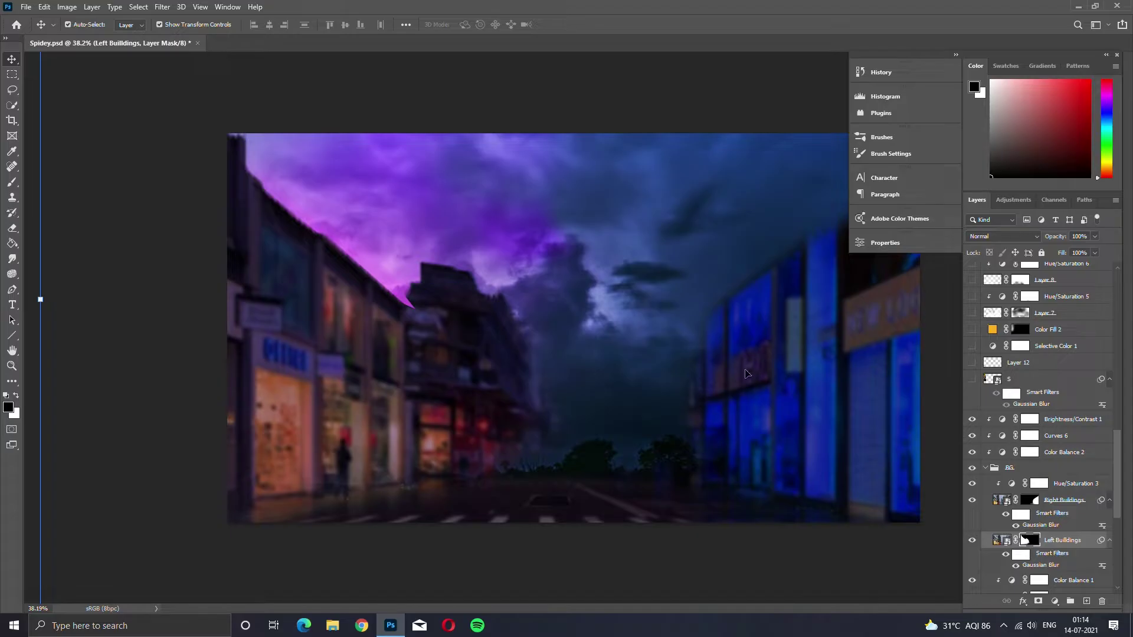
- Collapse the BG group and show the Curves 5 adjustment on the sky image
click(989, 468)
click(985, 467)
scroll(987, 466, down, 1)
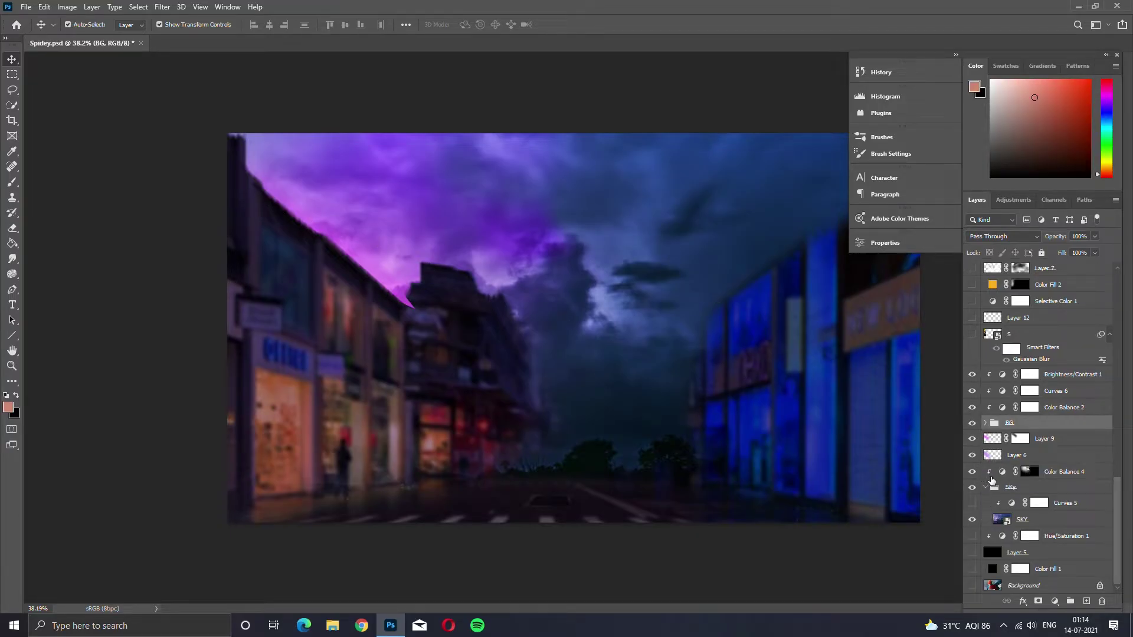
click(973, 503)
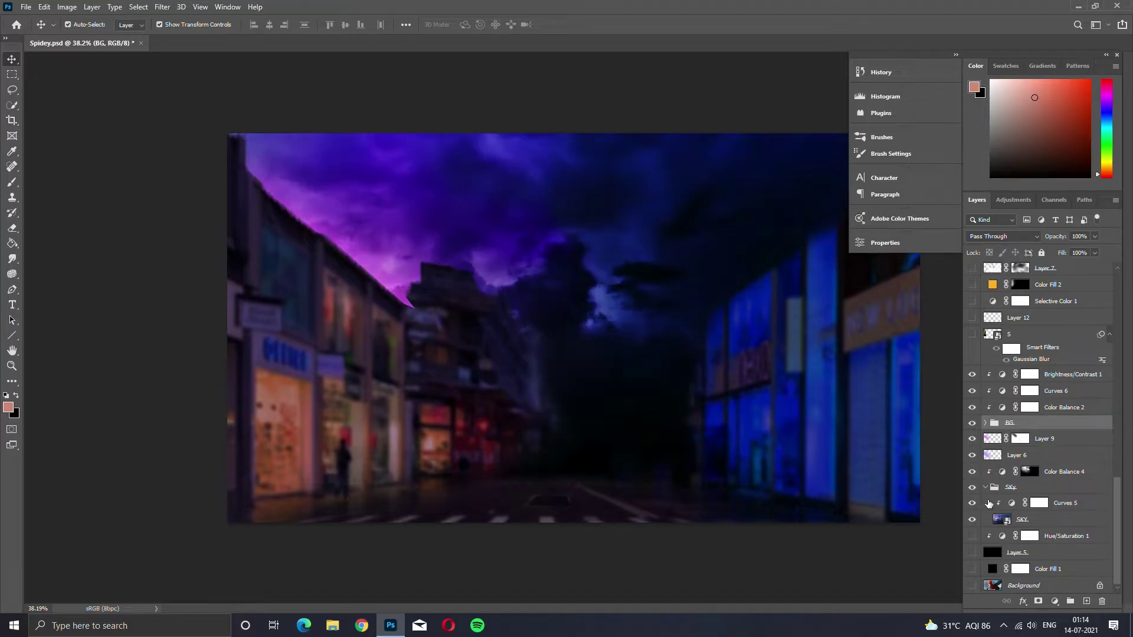
- Reopen the Sky group and examine the curve of its Curves 5 adjustment
click(985, 489)
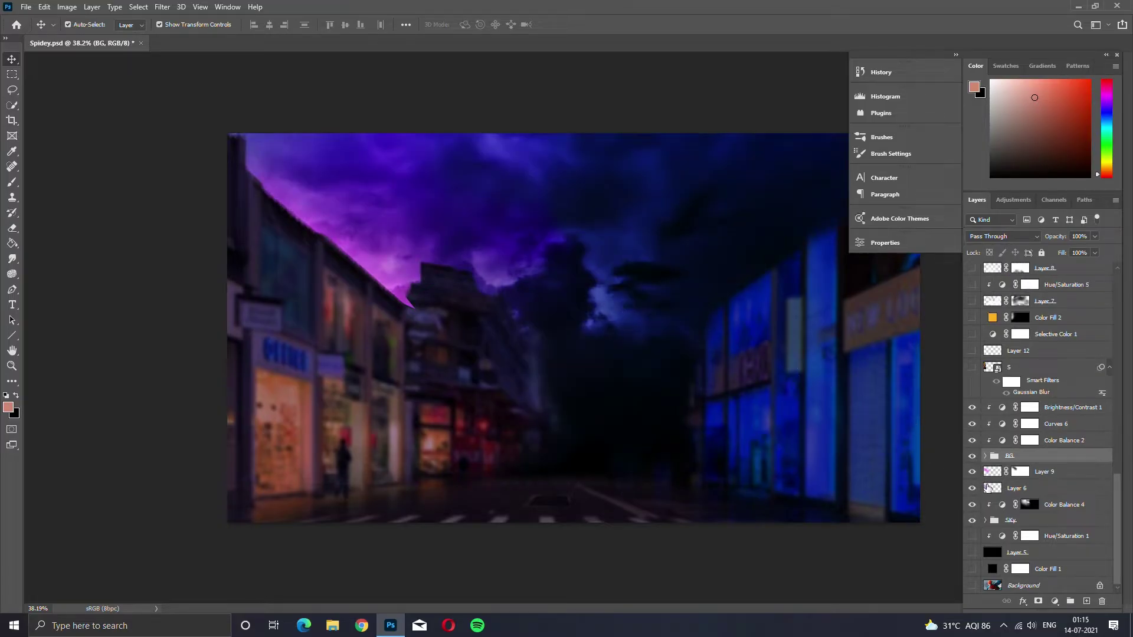
click(985, 520)
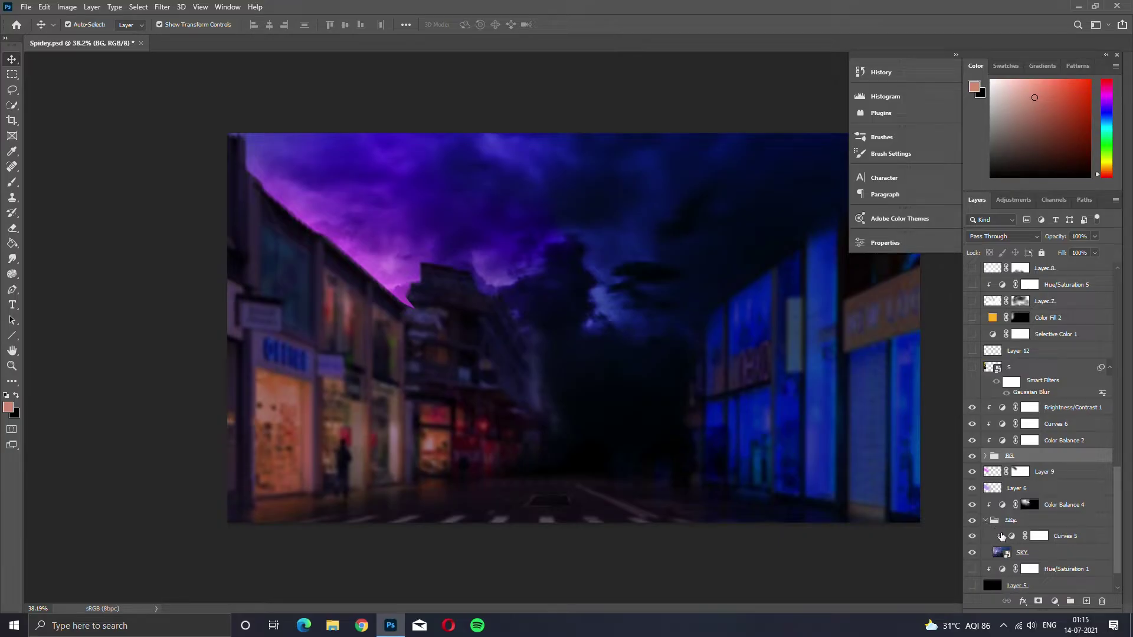
double_click(1013, 537)
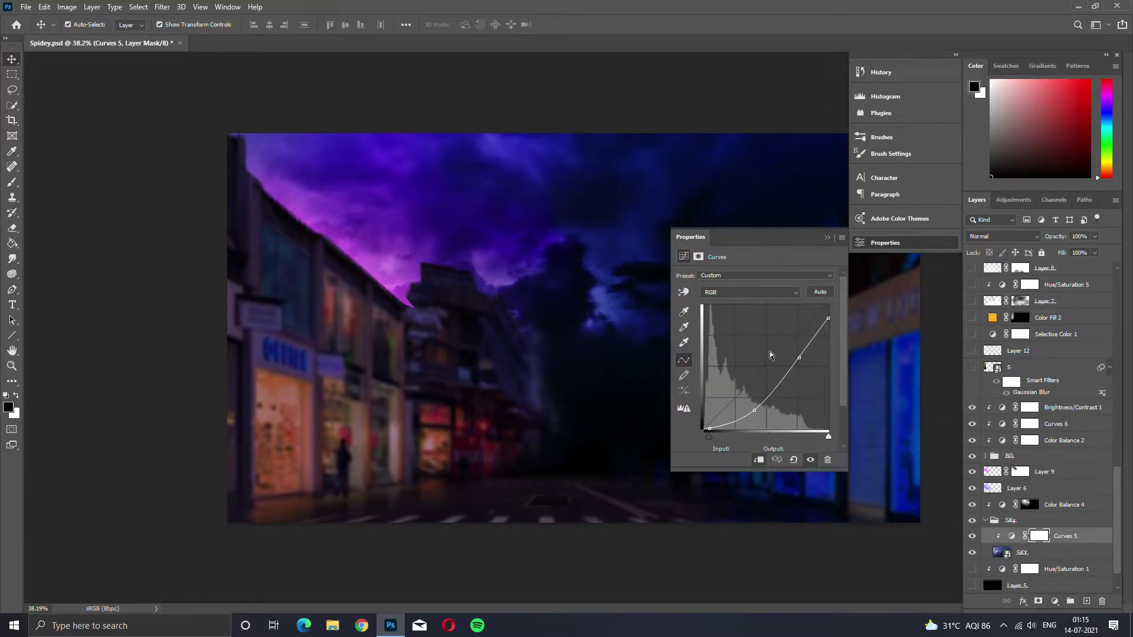
click(827, 238)
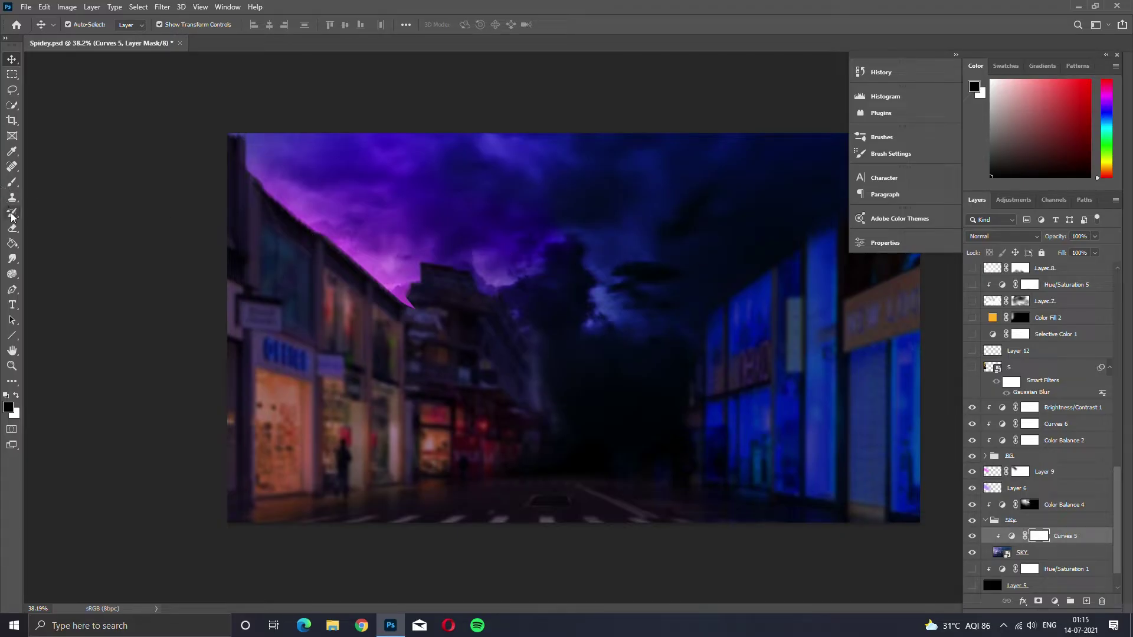
- Erase softly on the Curves 5 mask over the right side of the sky, with eraser size 676 and 4% flow, and deselect the layer
click(12, 228)
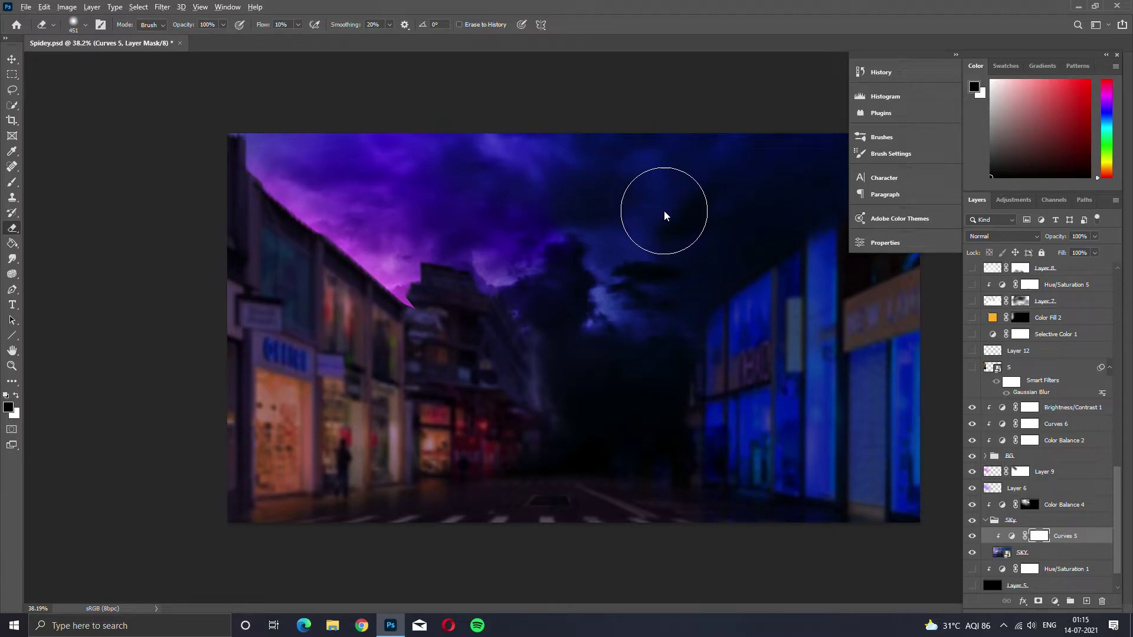
key(])
key(])
key(])
key(])
key(])
key(])
key(])
key(])
key(])
click(296, 26)
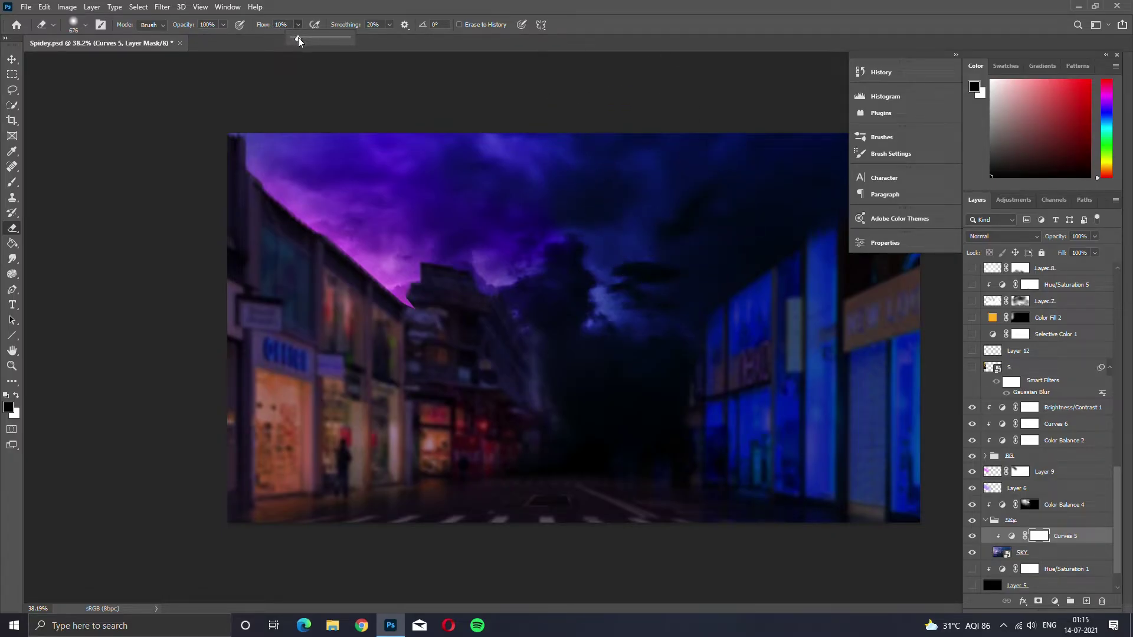
drag(298, 40, 294, 40)
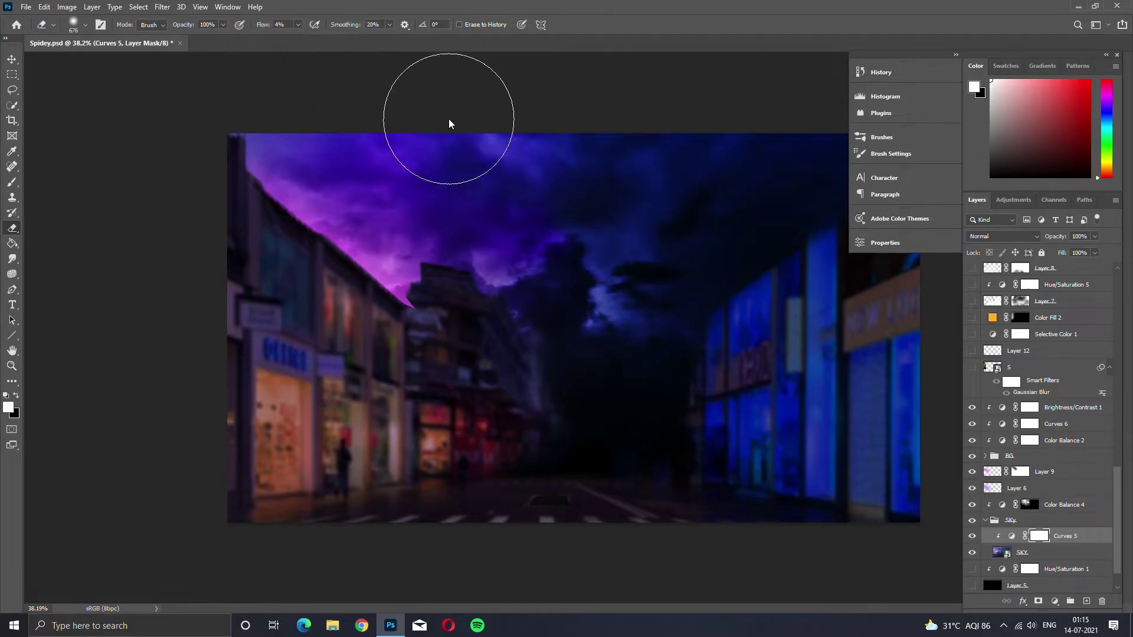
mouse_move(448, 124)
mouse_down()
mouse_move(659, 216)
mouse_move(624, 220)
mouse_move(797, 252)
mouse_move(752, 256)
mouse_move(729, 172)
mouse_move(749, 160)
mouse_move(727, 238)
mouse_move(784, 253)
mouse_move(716, 298)
mouse_move(790, 265)
mouse_move(840, 172)
mouse_move(805, 235)
mouse_move(742, 172)
mouse_move(527, 200)
mouse_move(664, 159)
mouse_move(436, 175)
mouse_move(184, 162)
mouse_move(373, 145)
mouse_move(475, 186)
mouse_move(553, 203)
mouse_up()
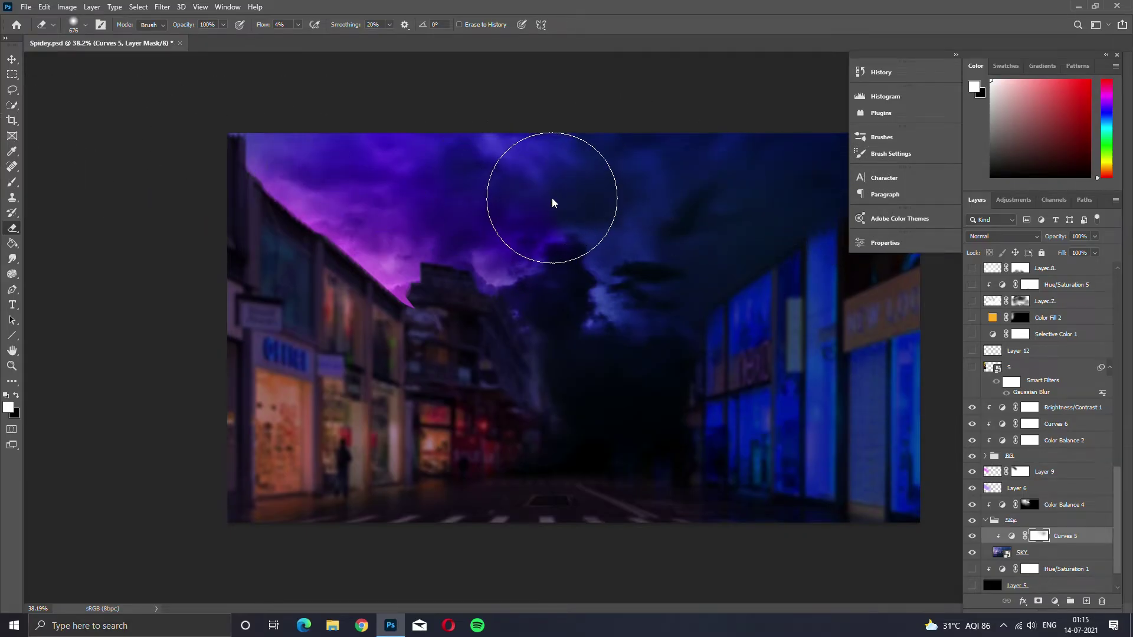
click(11, 59)
click(466, 136)
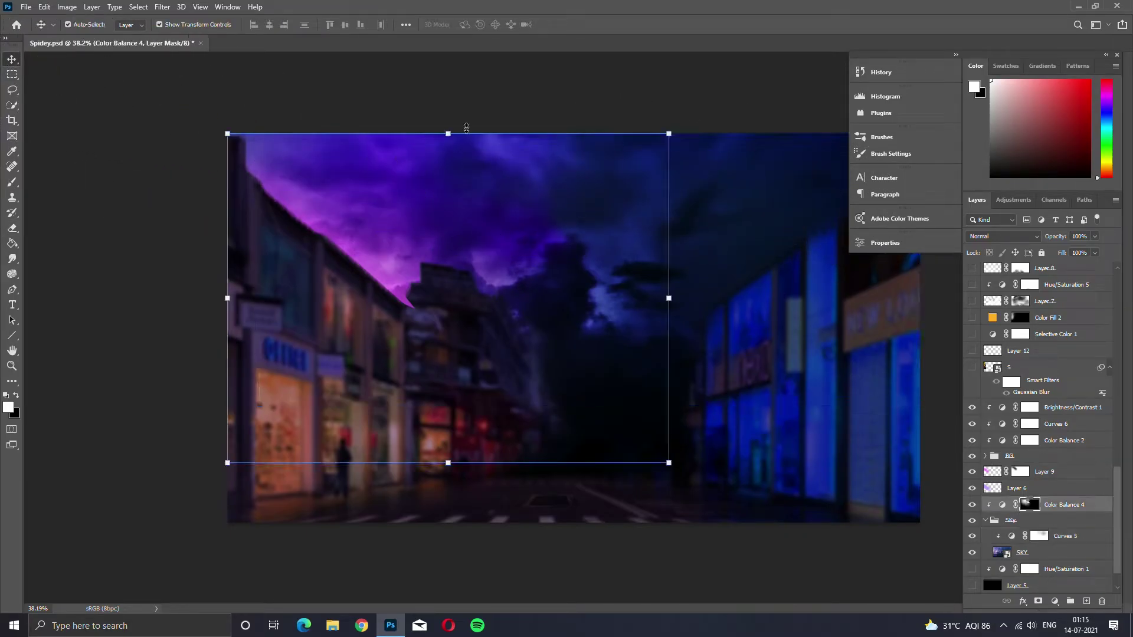
click(471, 112)
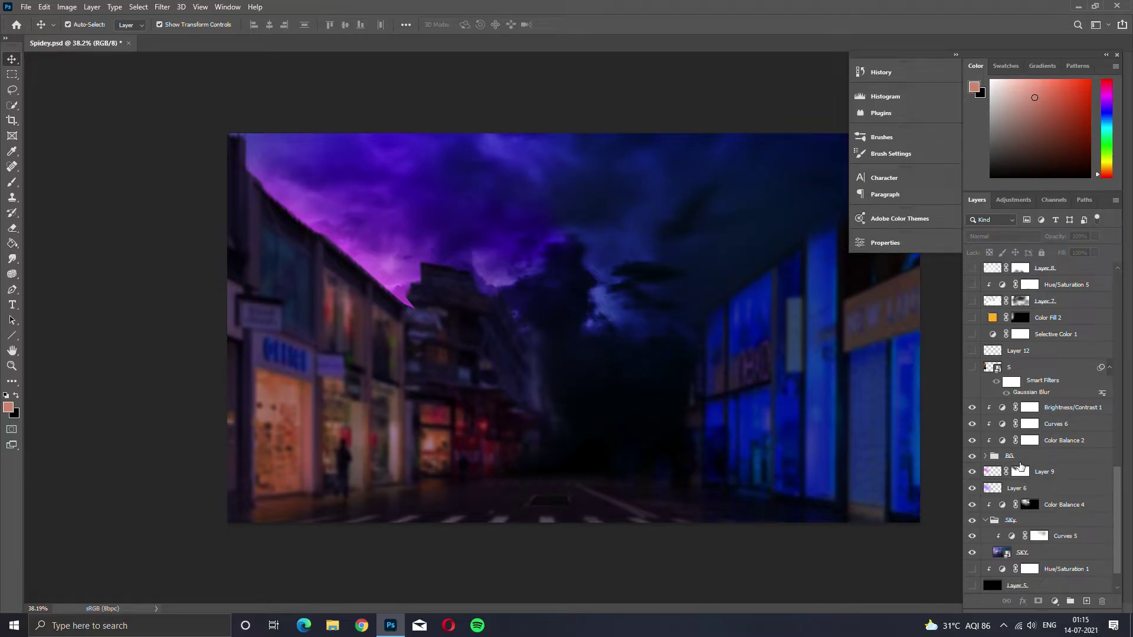
- Show the lightning-bolt layer S with its Gaussian Blur smart filter enabled, comparing it with the filter disabled
scroll(1021, 466, up, 4)
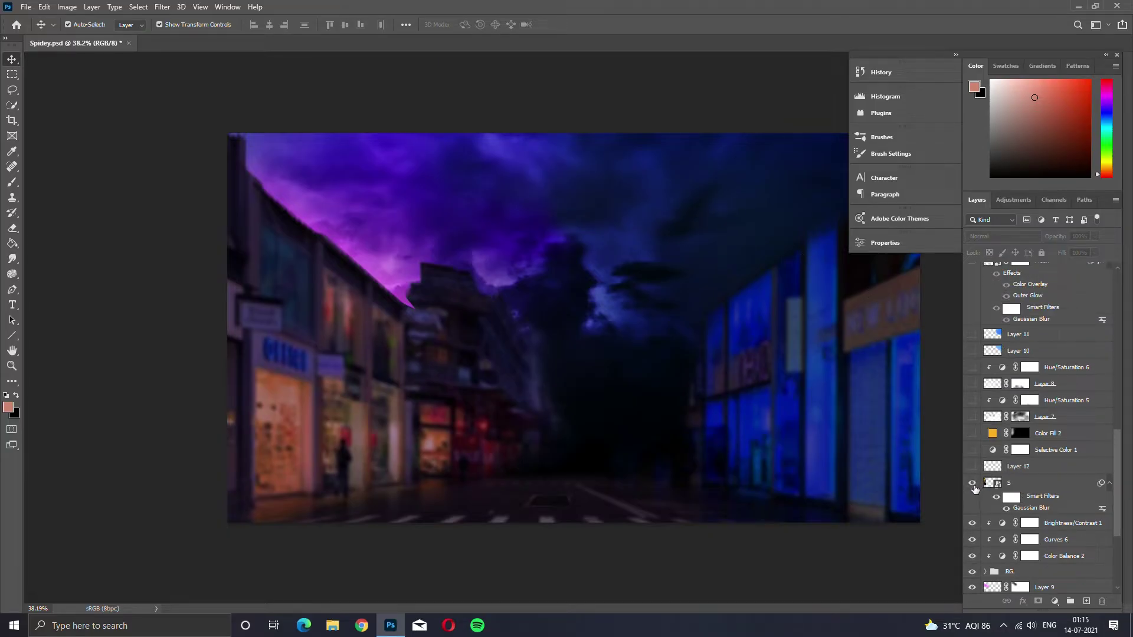
click(972, 483)
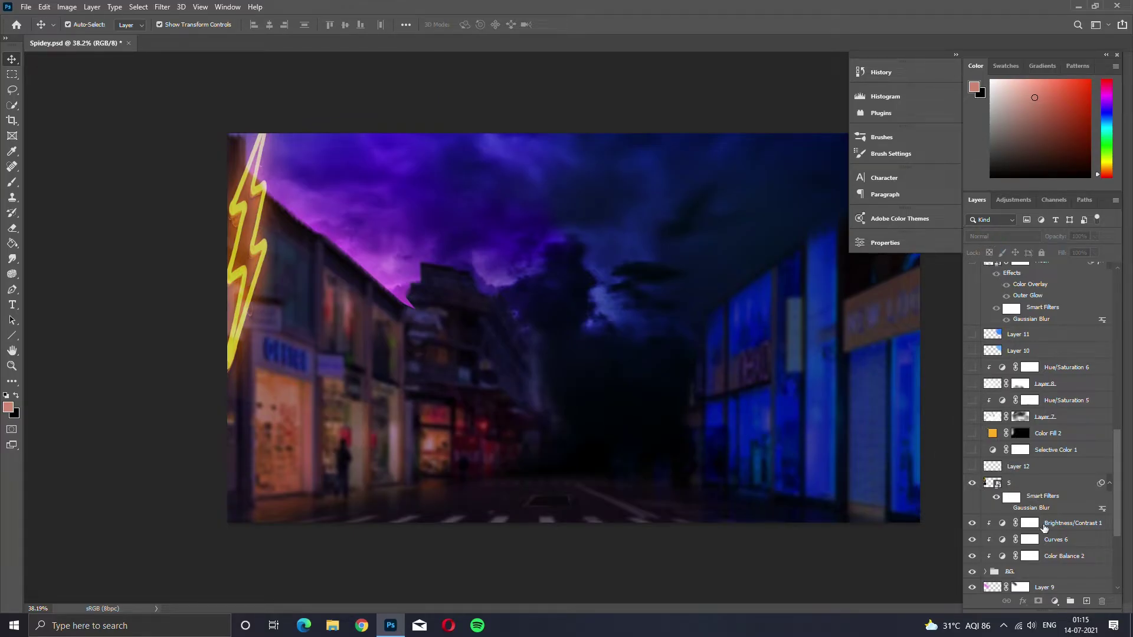
click(1010, 484)
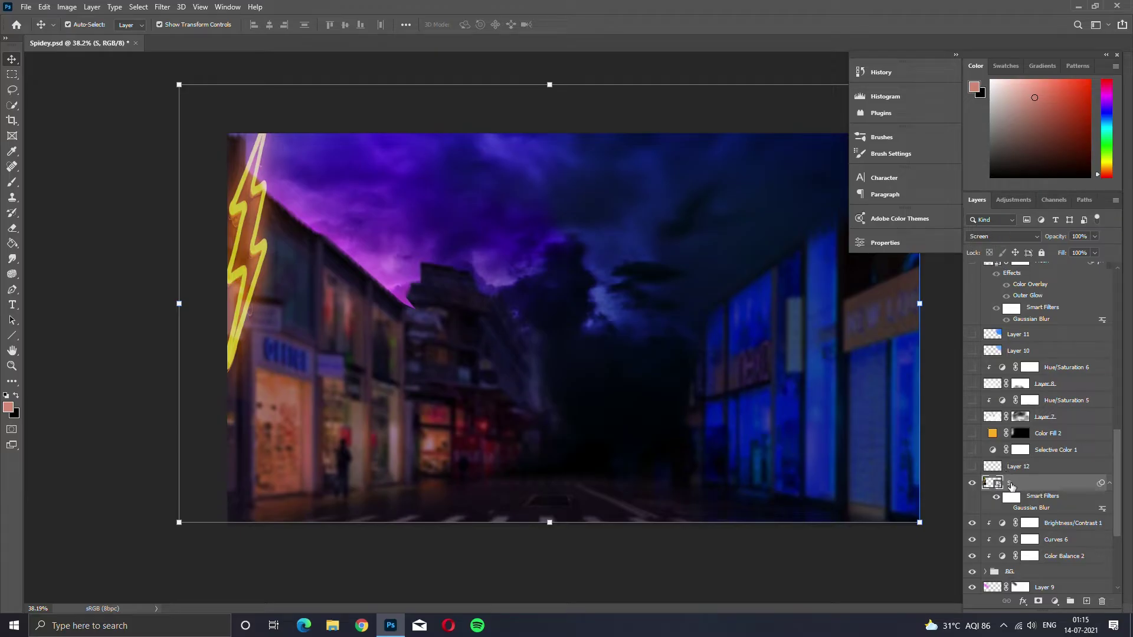
click(1006, 509)
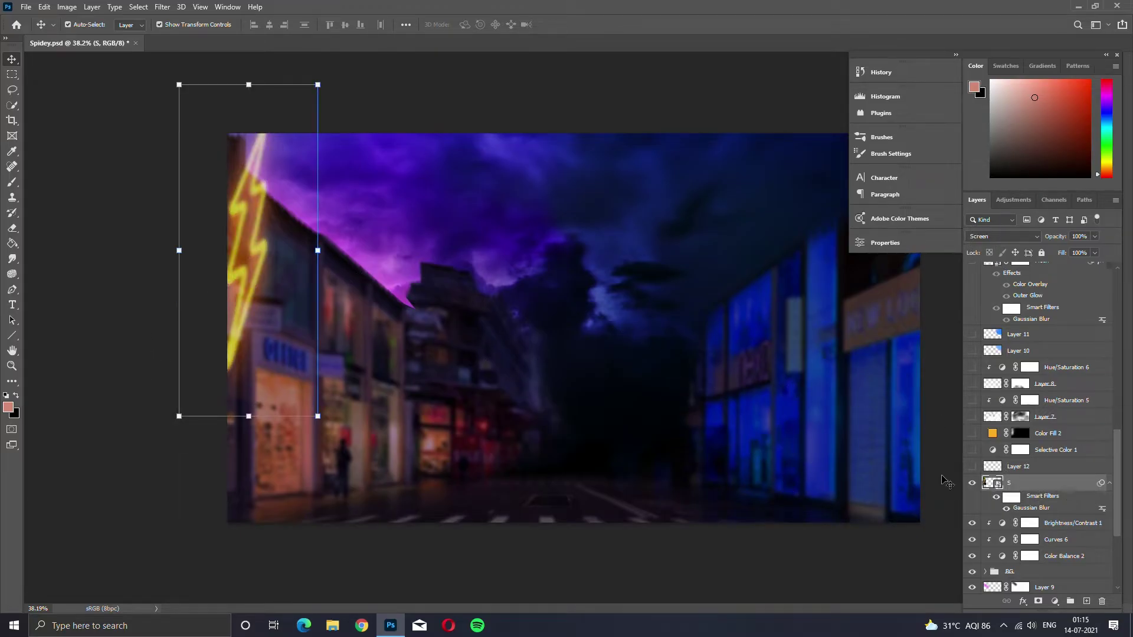
- Preview Layer 12 and the Selective Color 1 adjustment above layer S, leaving both hidden
click(971, 466)
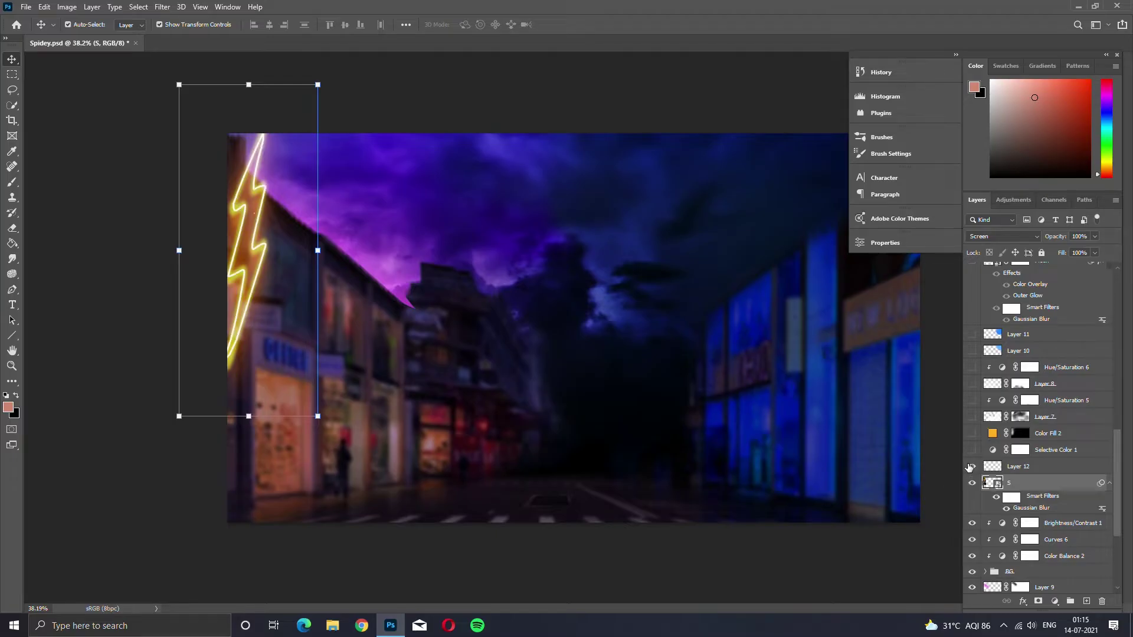
click(972, 466)
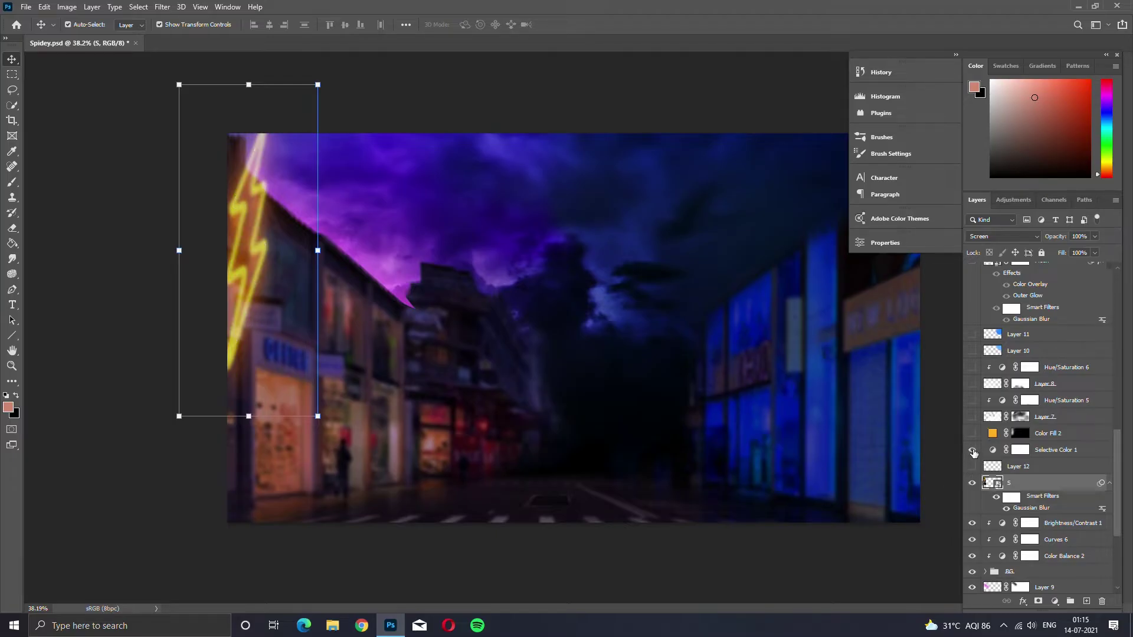
click(973, 451)
- Show the orange Color Fill 2 layer and set its blend mode to Linear Dodge (Add)
click(972, 434)
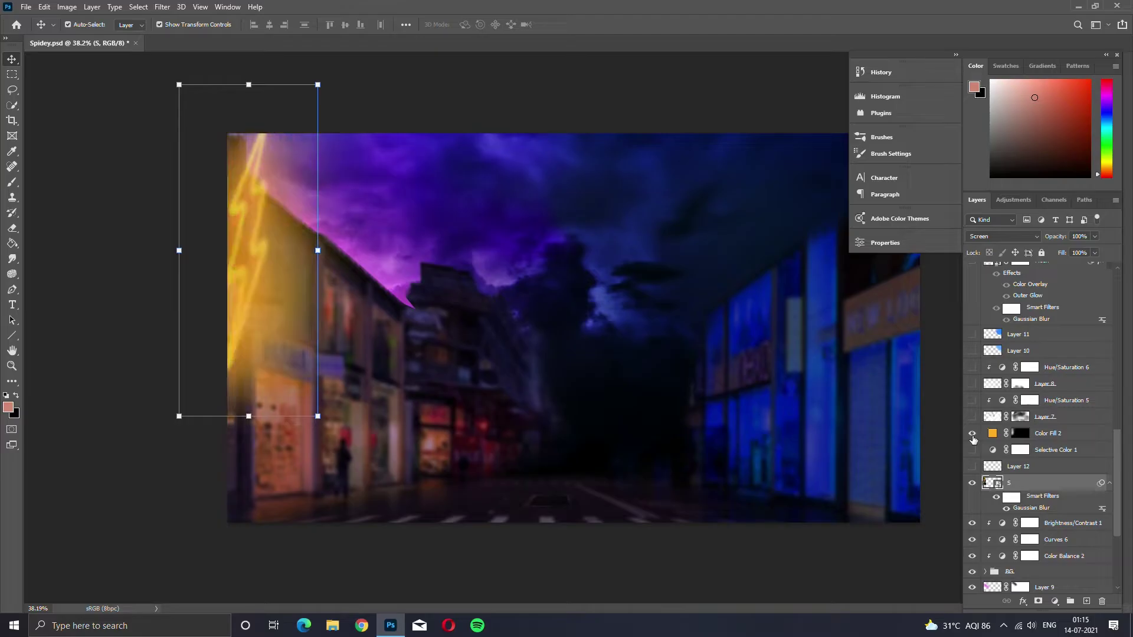
click(996, 433)
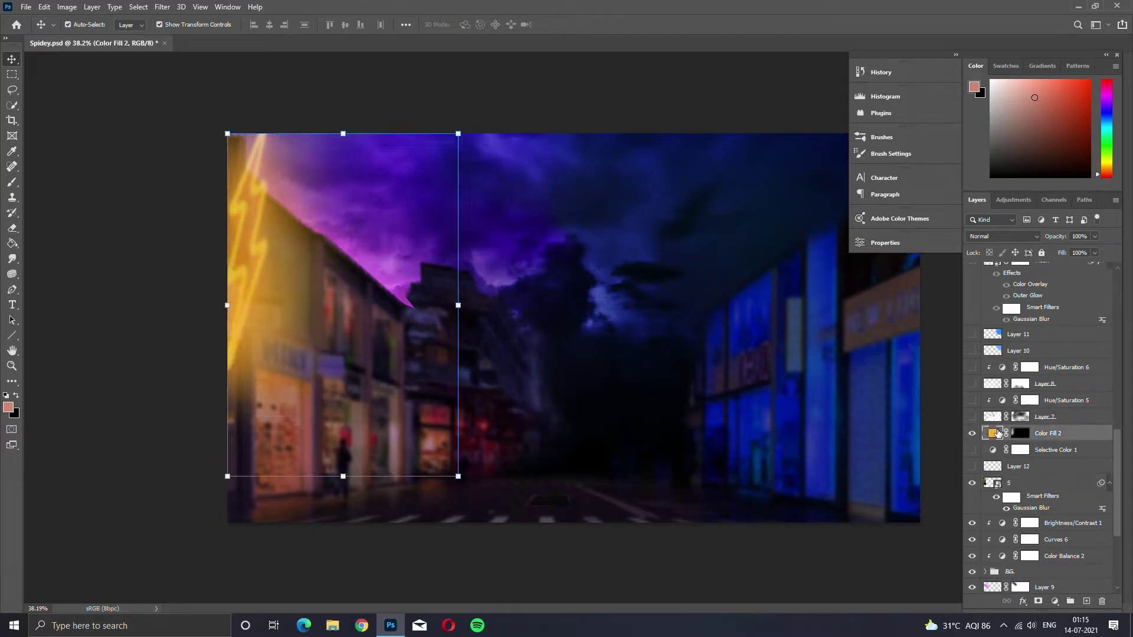
click(1002, 236)
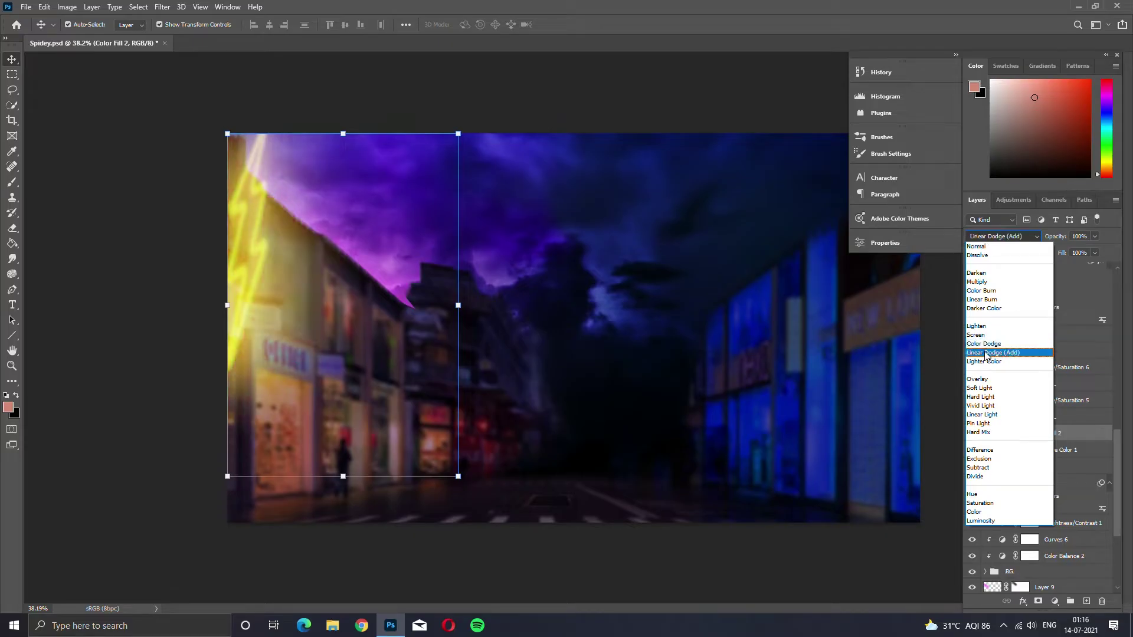
click(985, 353)
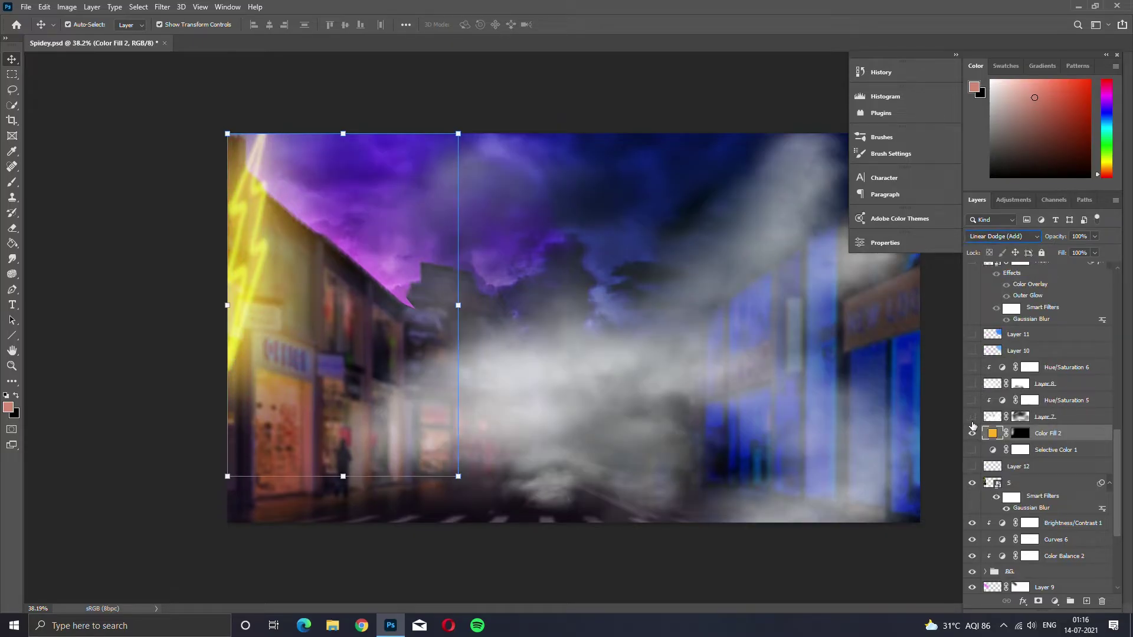
- Show the fog layer directly above Color Fill 2 together with its Hue/Saturation 5 adjustment
click(972, 420)
click(972, 417)
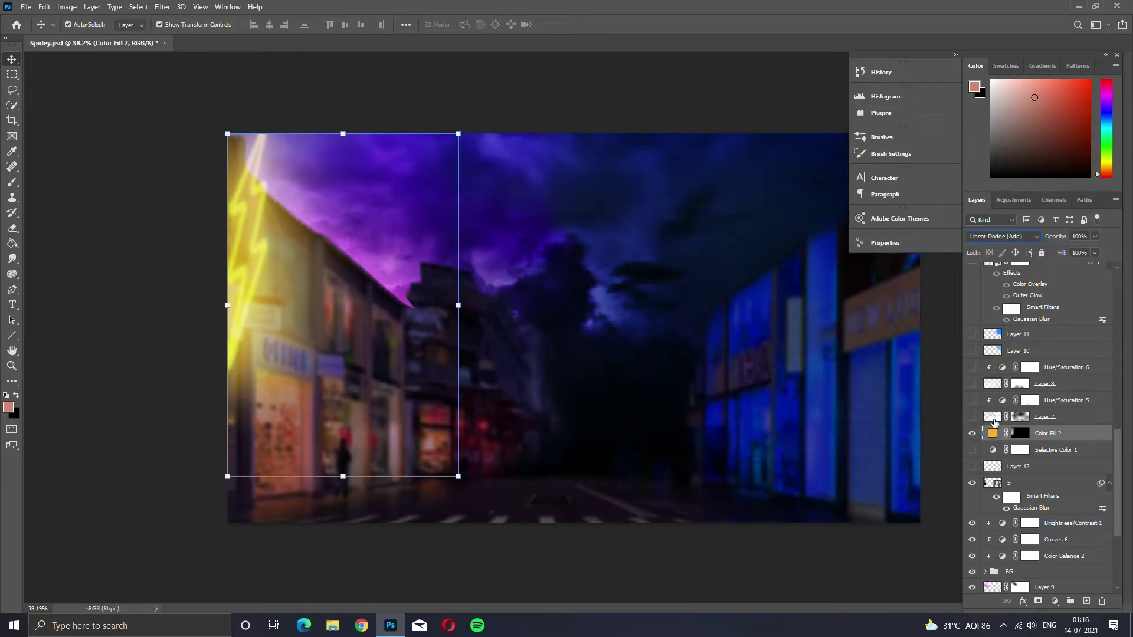
click(972, 417)
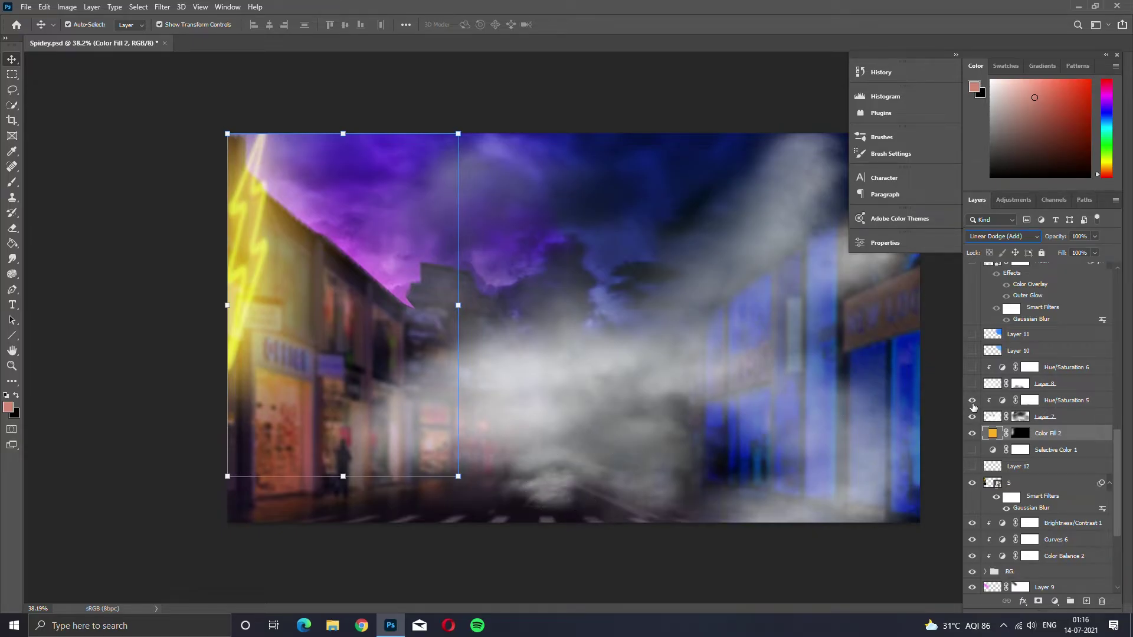
click(972, 401)
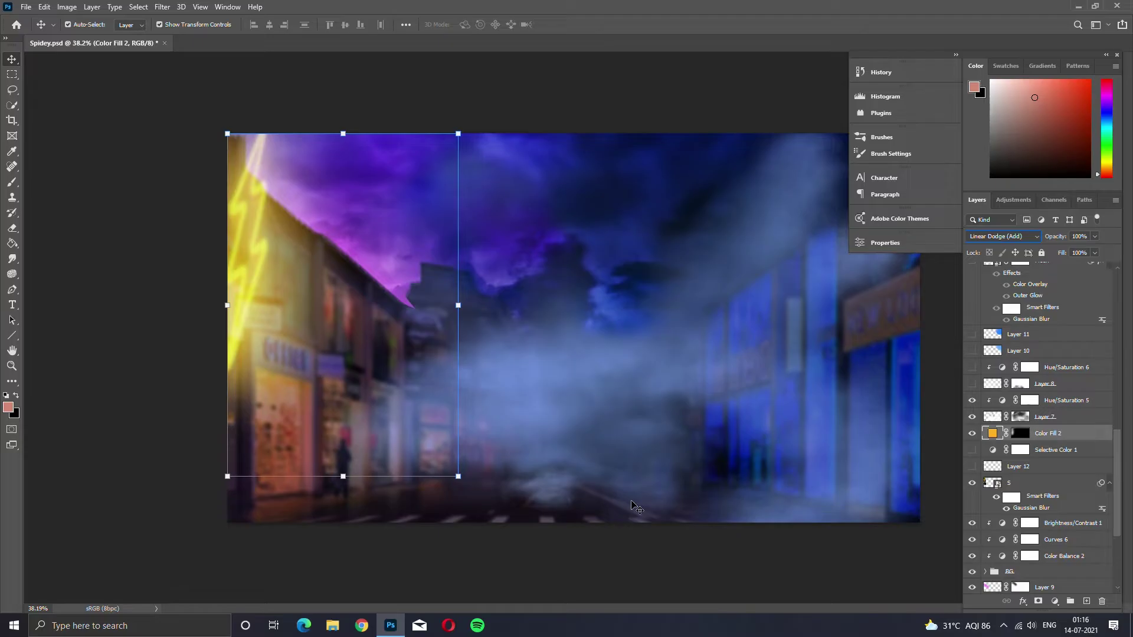
- Show the second fog layer and its Hue/Saturation 6 adjustment, and deselect the active layer
click(972, 384)
click(973, 384)
scroll(974, 388, up, 1)
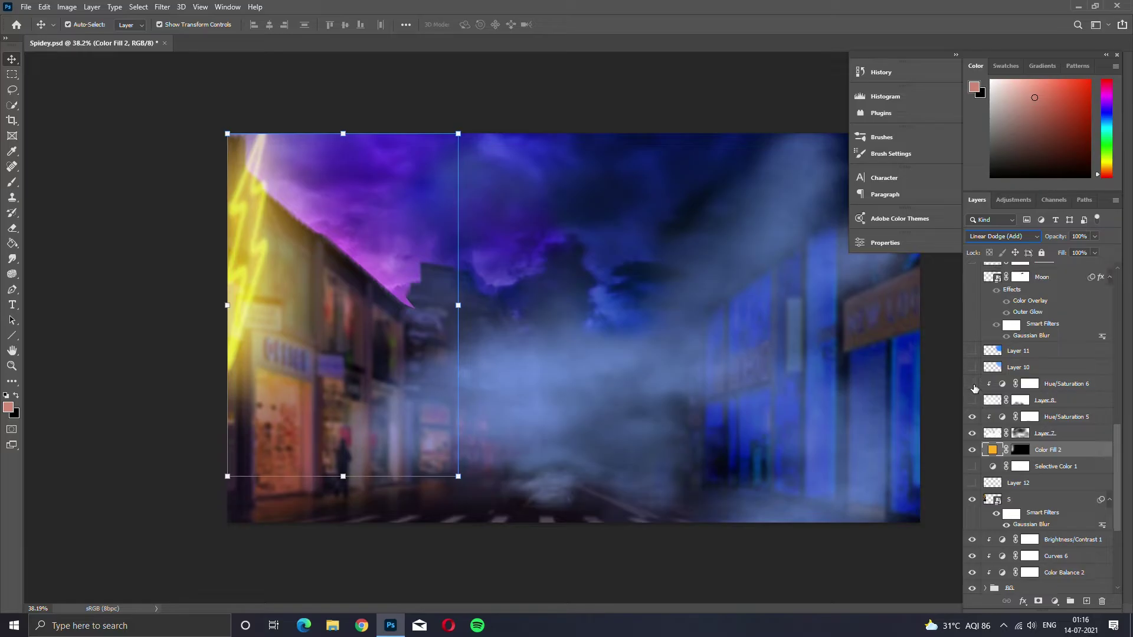
click(972, 400)
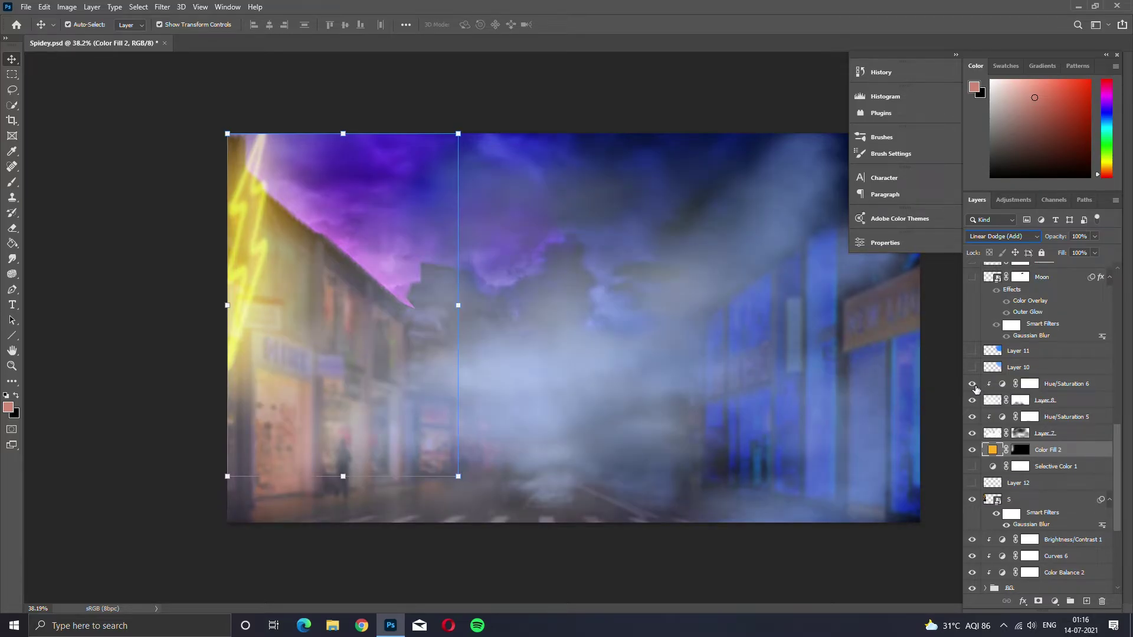
click(973, 384)
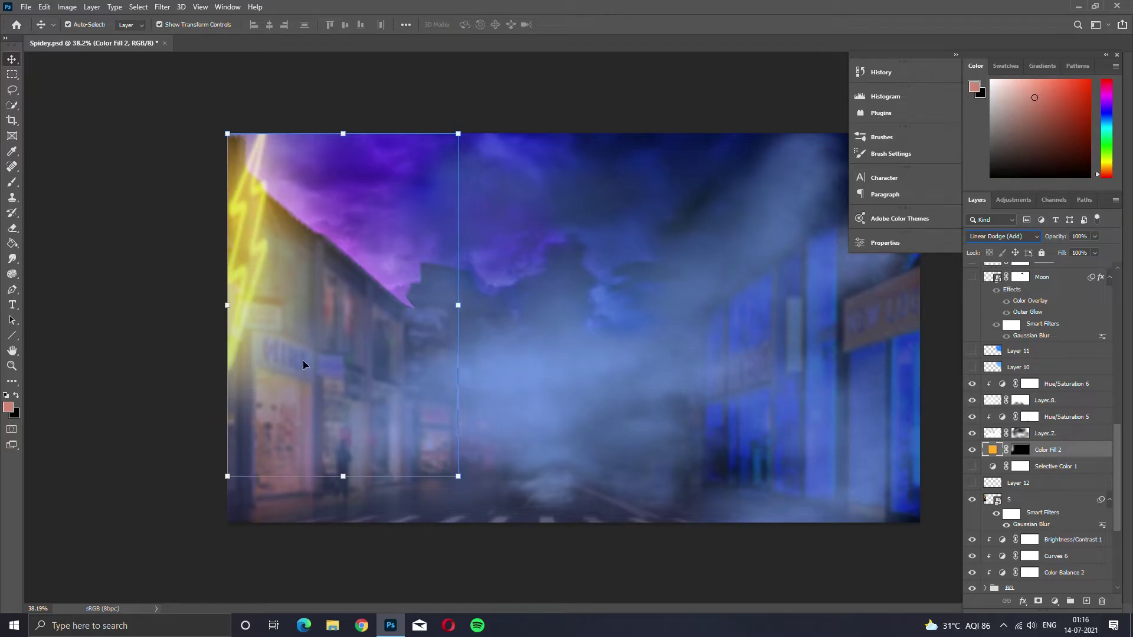
click(60, 293)
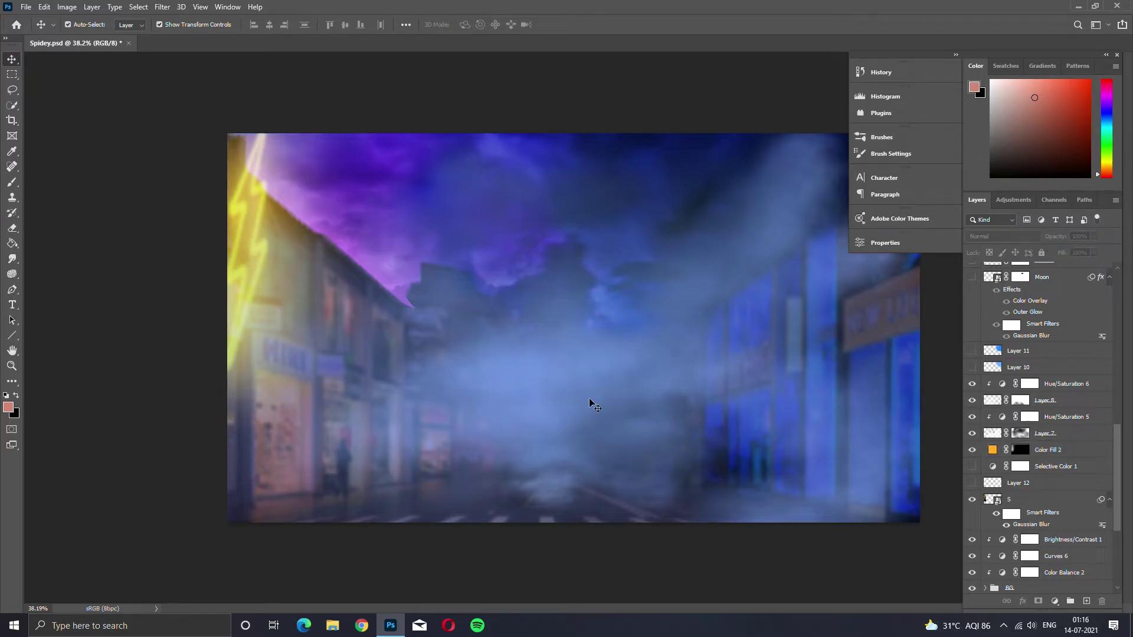
- Show the blue glow layers Layer 10 and Layer 11, with Layer 10 selected
scroll(969, 420, up, 1)
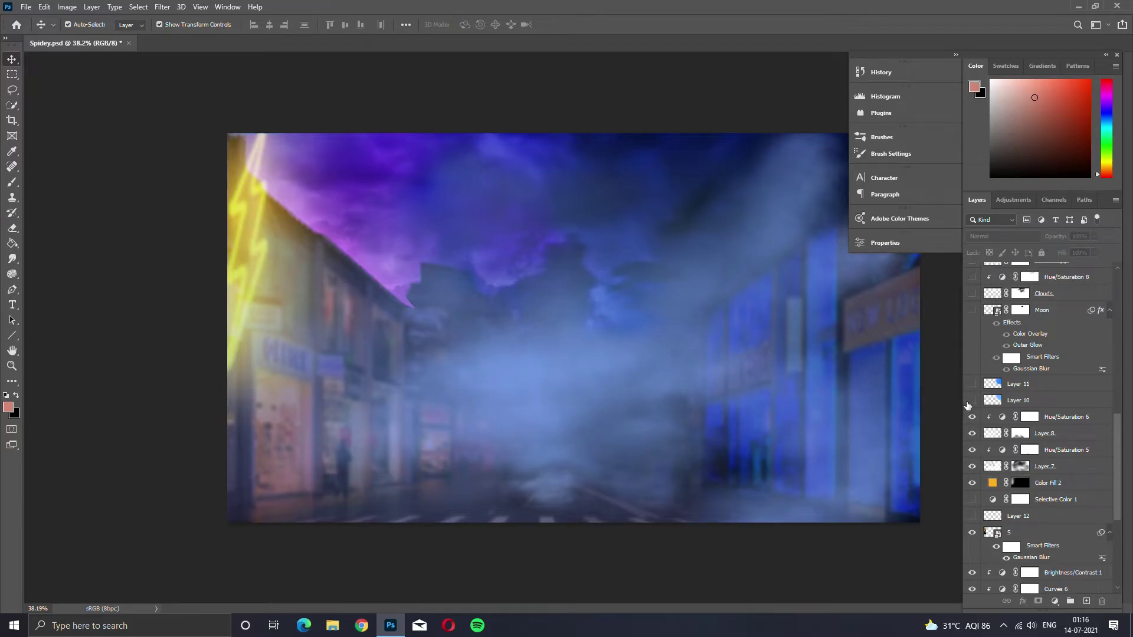
click(972, 400)
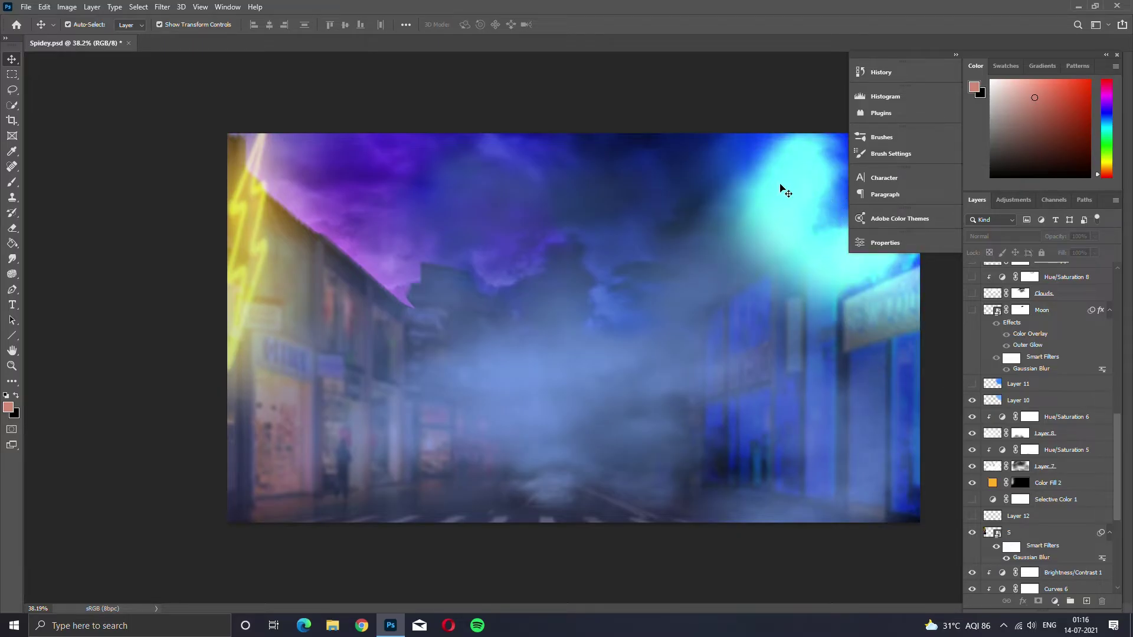
click(1021, 401)
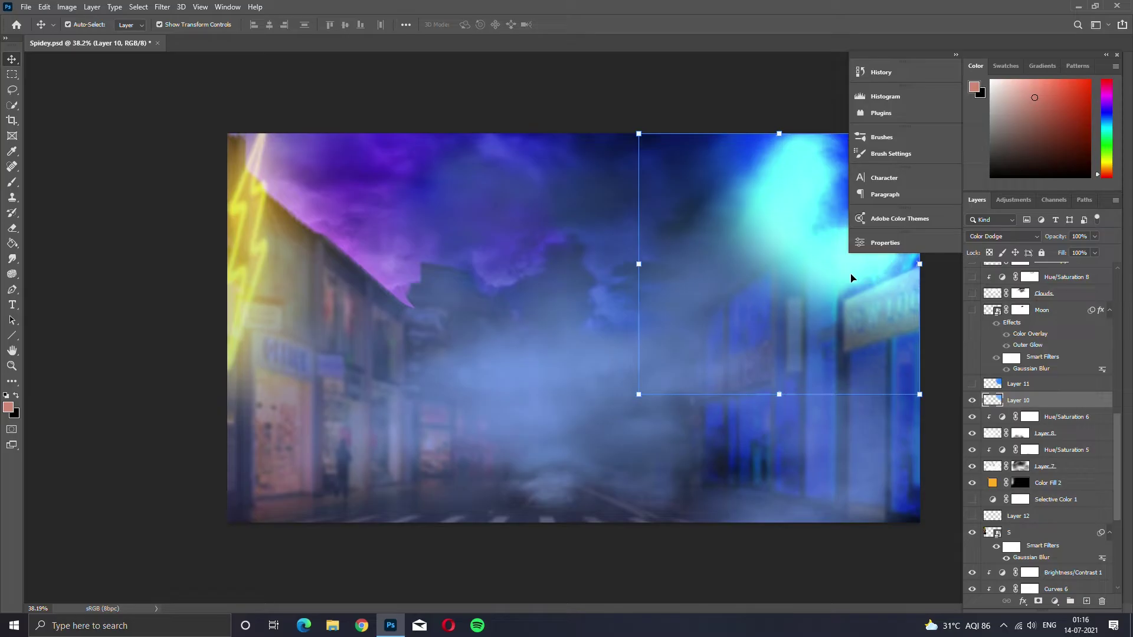
click(970, 384)
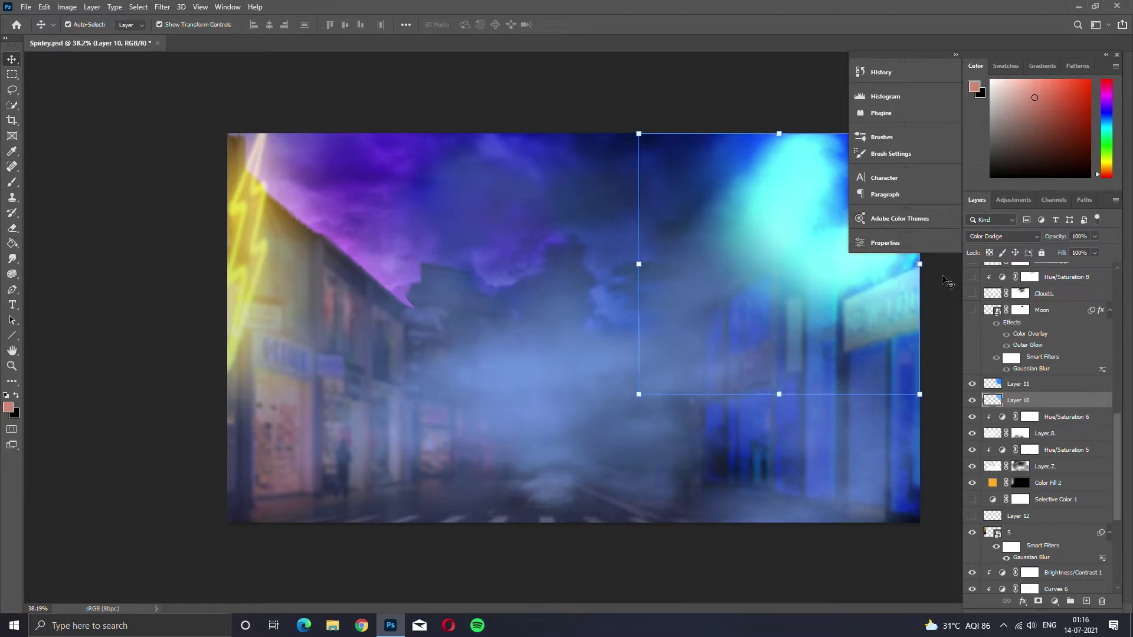
- Show the Moon layer and the Clouds layer with its Hue/Saturation 8 adjustment
key(ctrl+j)
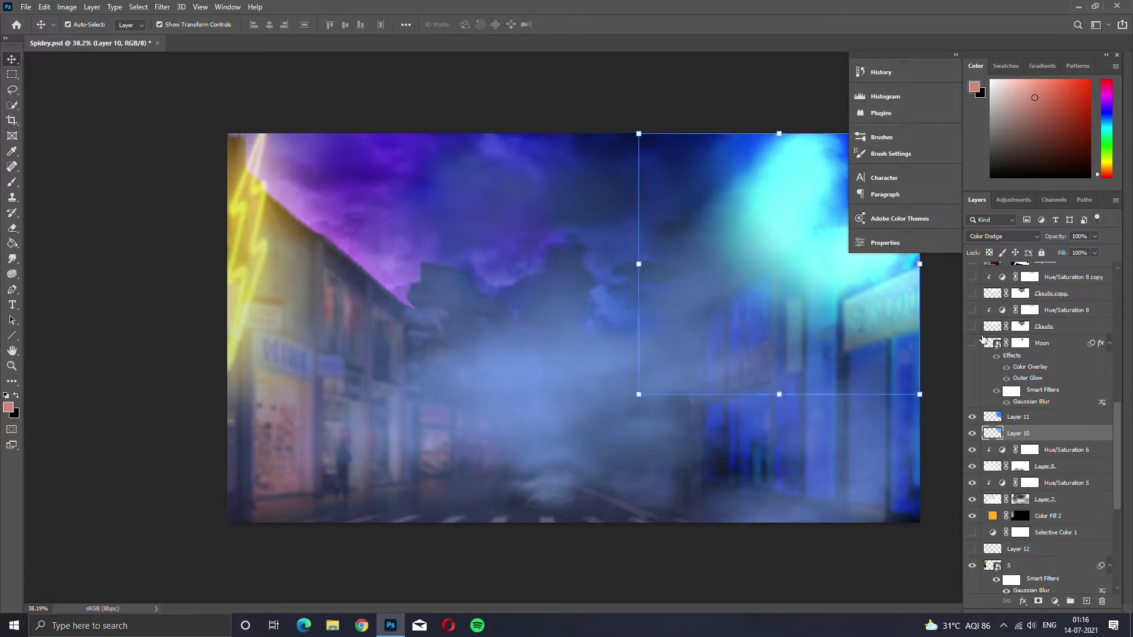
click(971, 342)
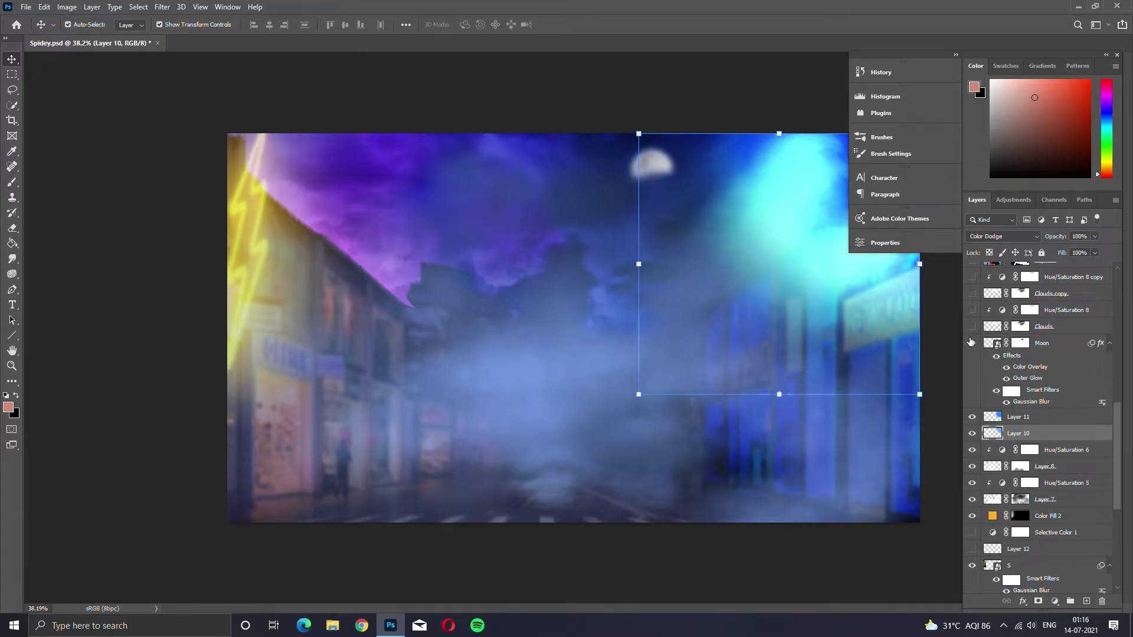
click(971, 342)
scroll(973, 337, up, 3)
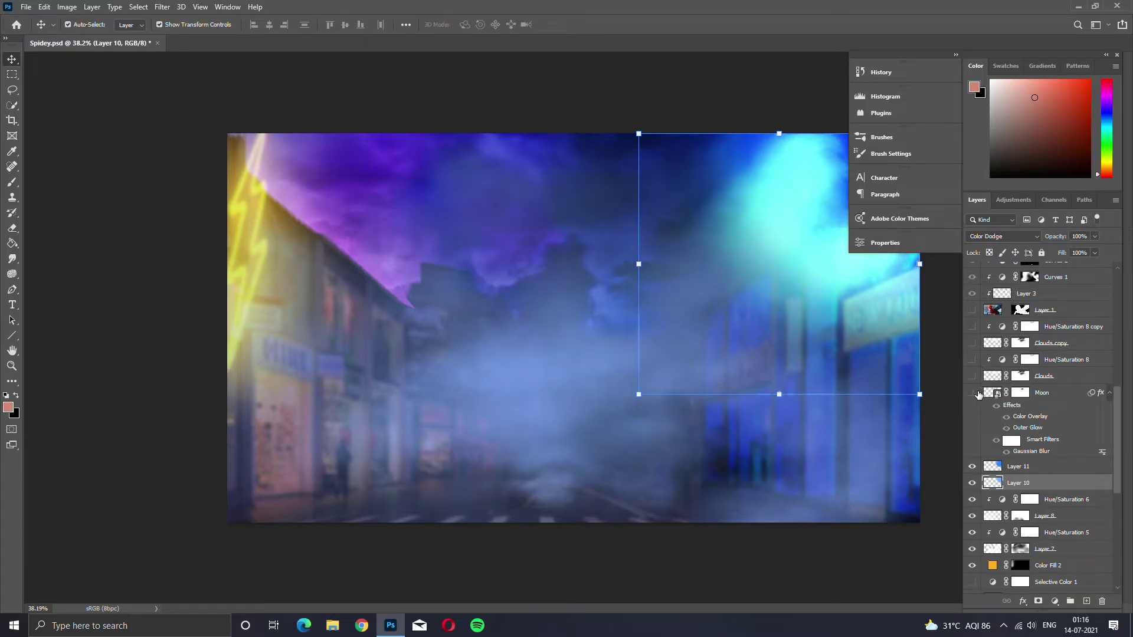
click(972, 392)
click(972, 376)
click(972, 359)
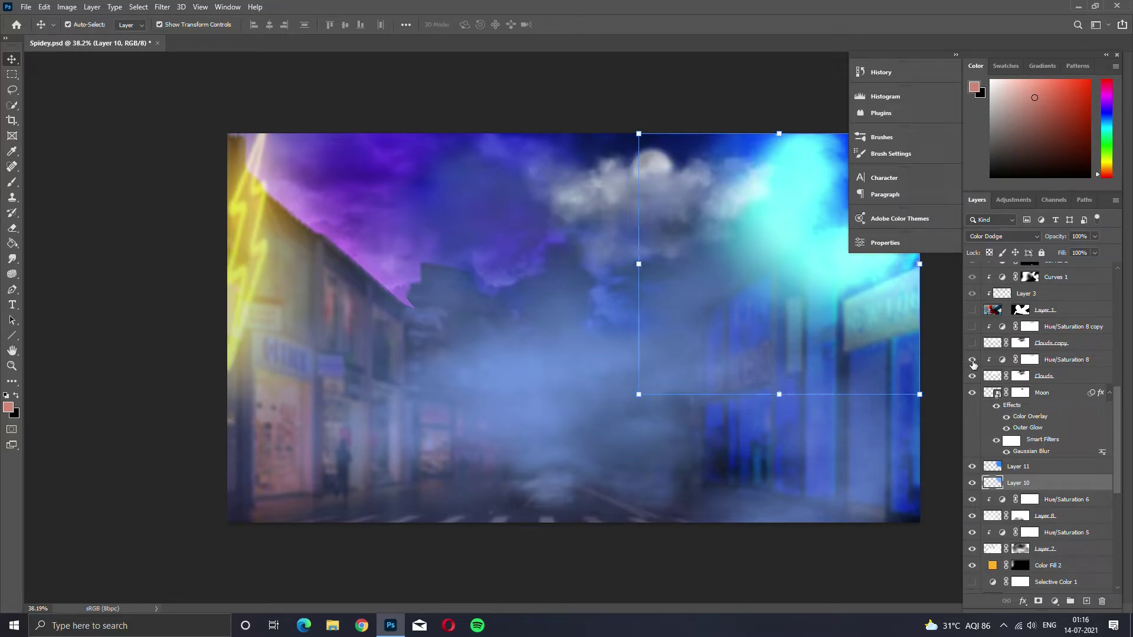
- Hide the Moon, Clouds and Clouds copy layers together with the Hue/Saturation 8 adjustment
click(971, 343)
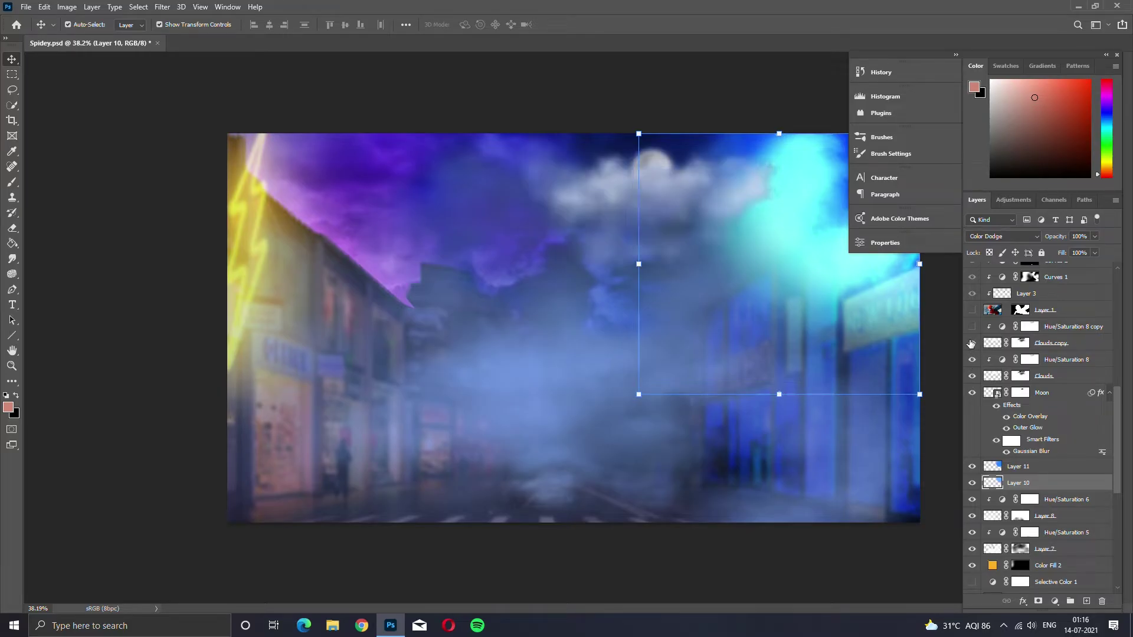
click(972, 343)
click(971, 360)
click(972, 376)
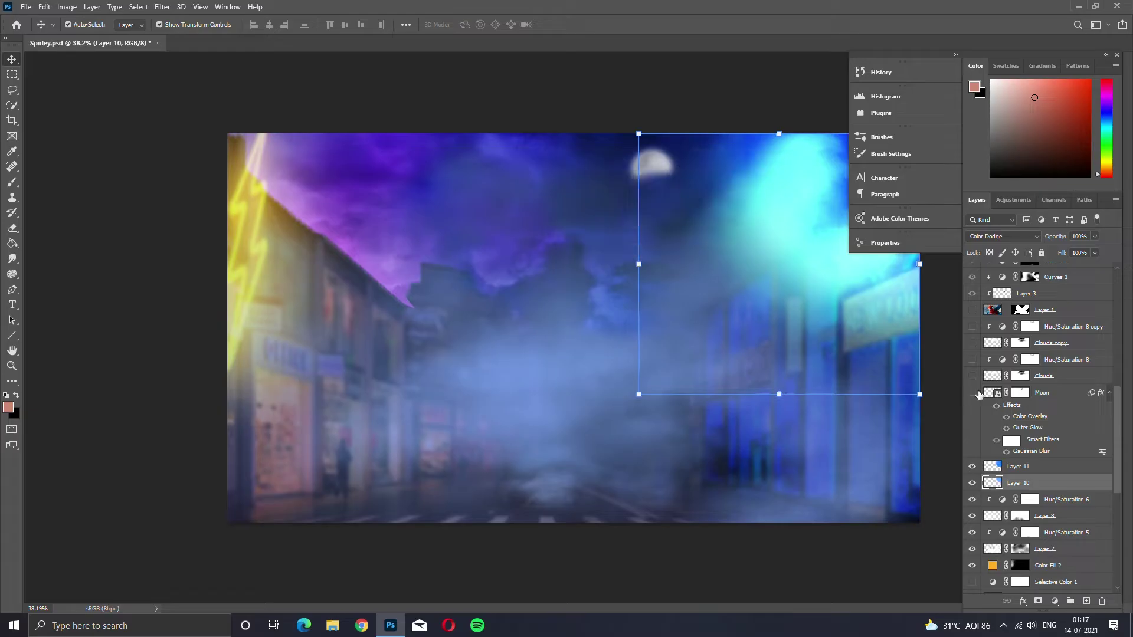
click(972, 392)
scroll(987, 425, up, 4)
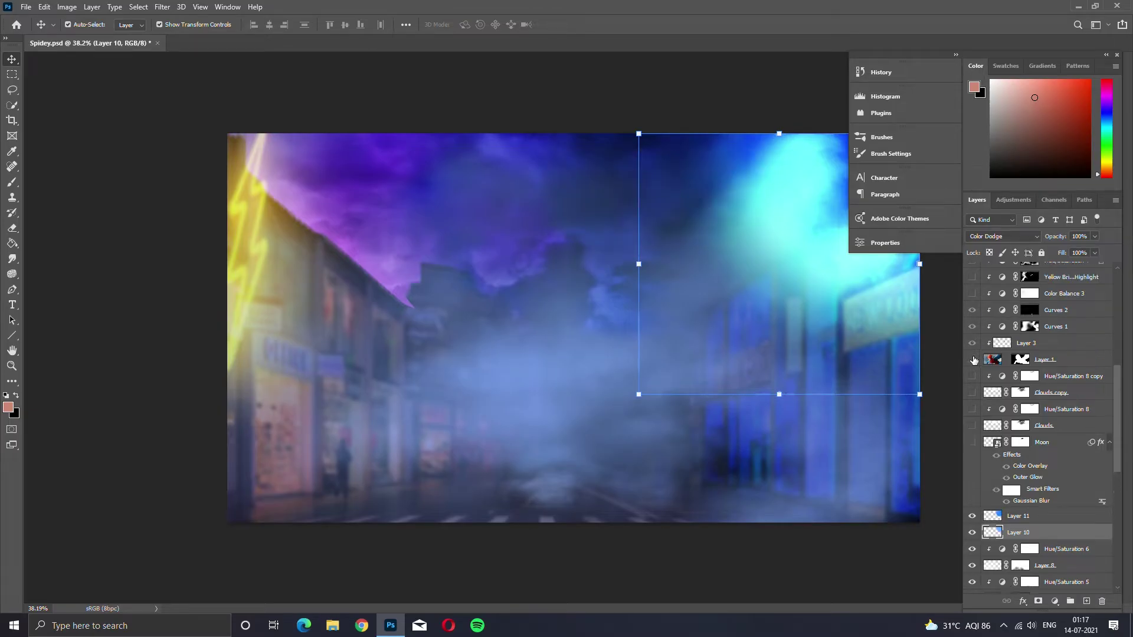
- Show Layer 1 with the Spider-Man figure, switching its visibility off and on to compare
click(972, 376)
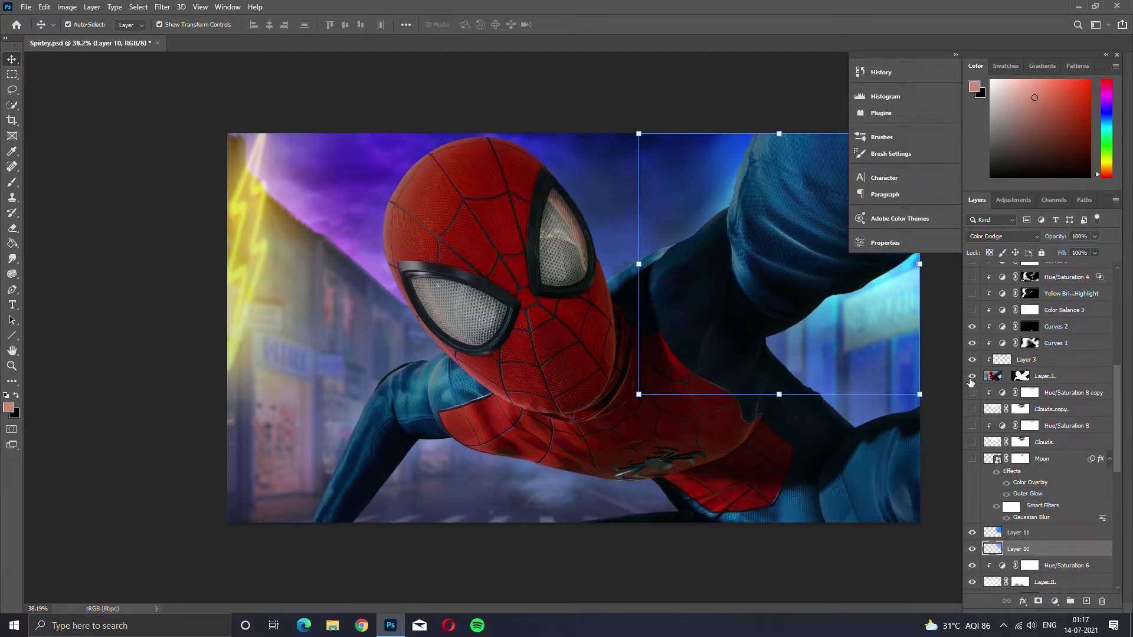
click(970, 380)
click(971, 380)
scroll(968, 342, up, 3)
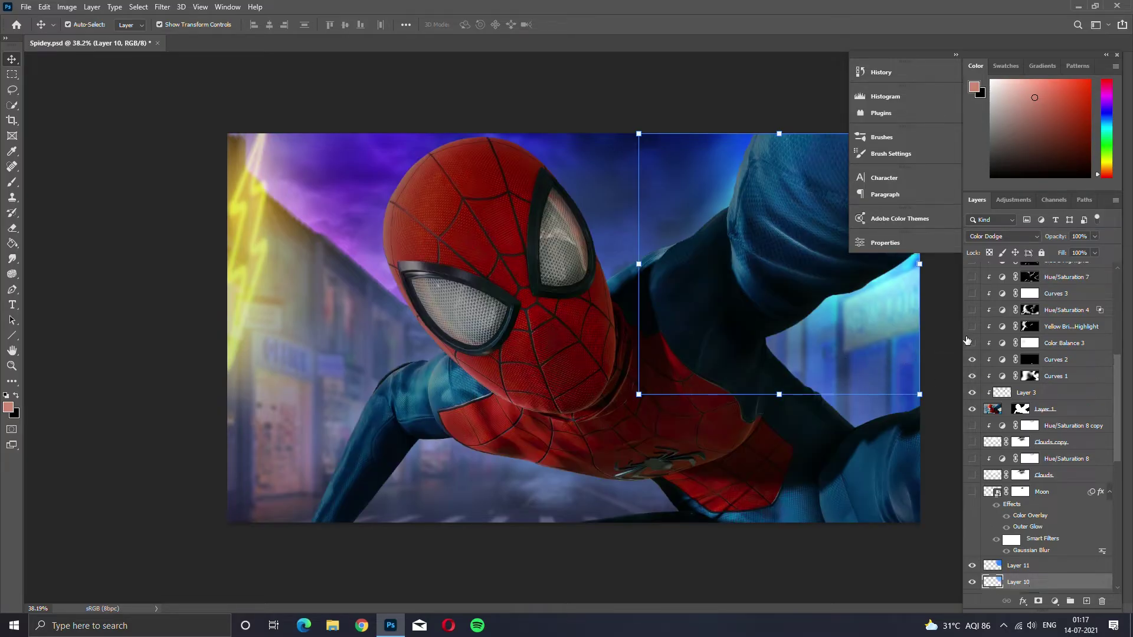
- Select Curves 1 and show the Color Balance 3 and yellow highlight adjustments on the Spider-Man figure
click(481, 283)
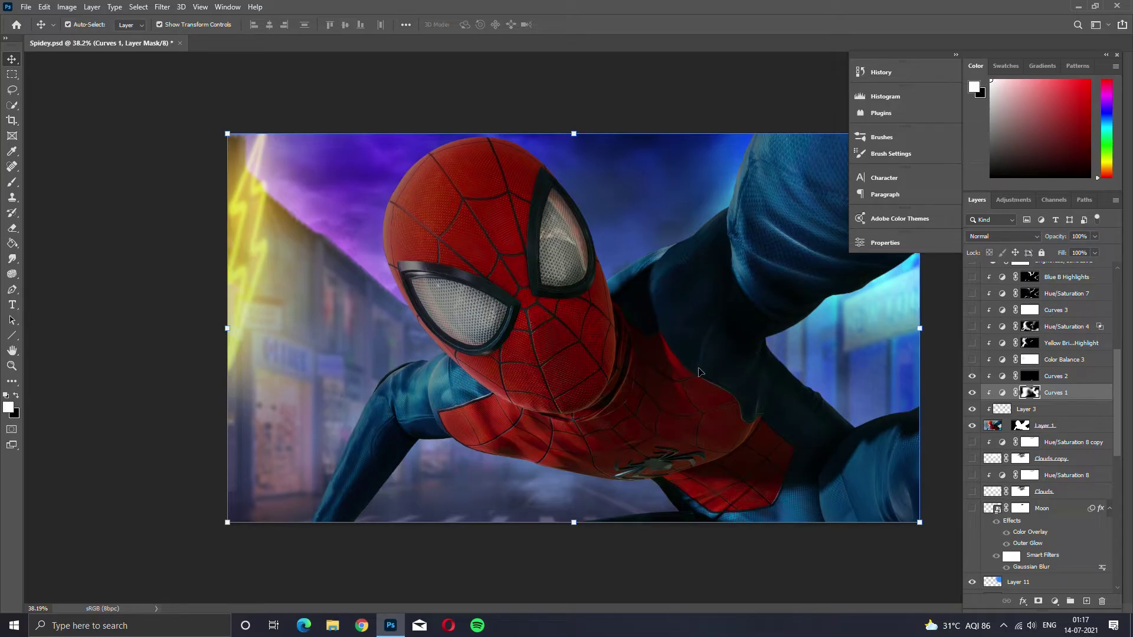
click(971, 360)
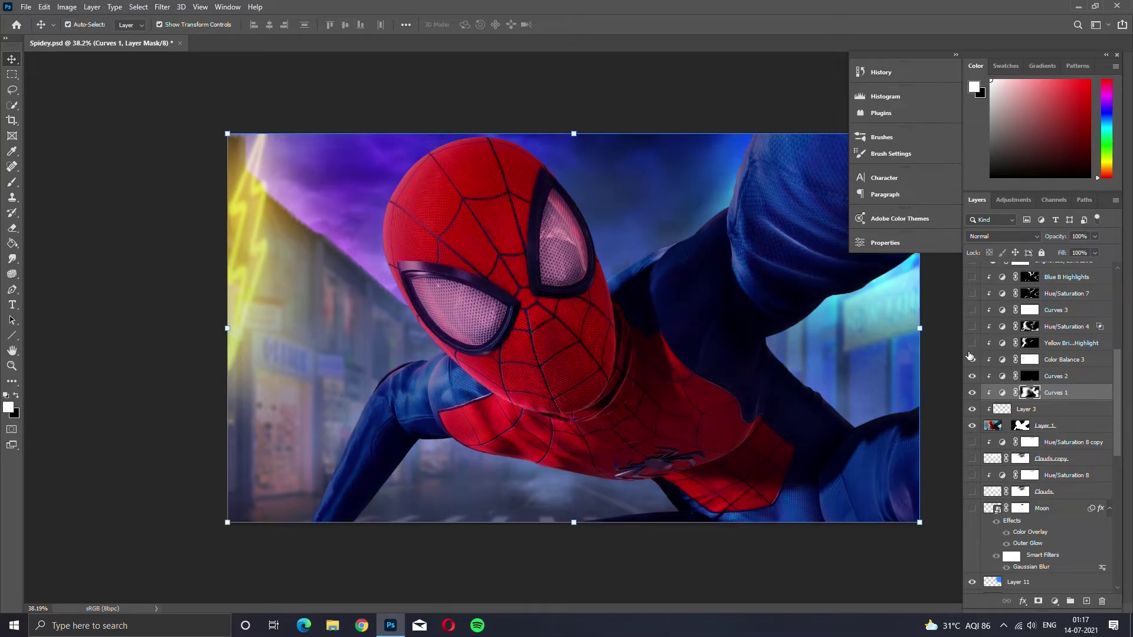
click(971, 360)
click(972, 342)
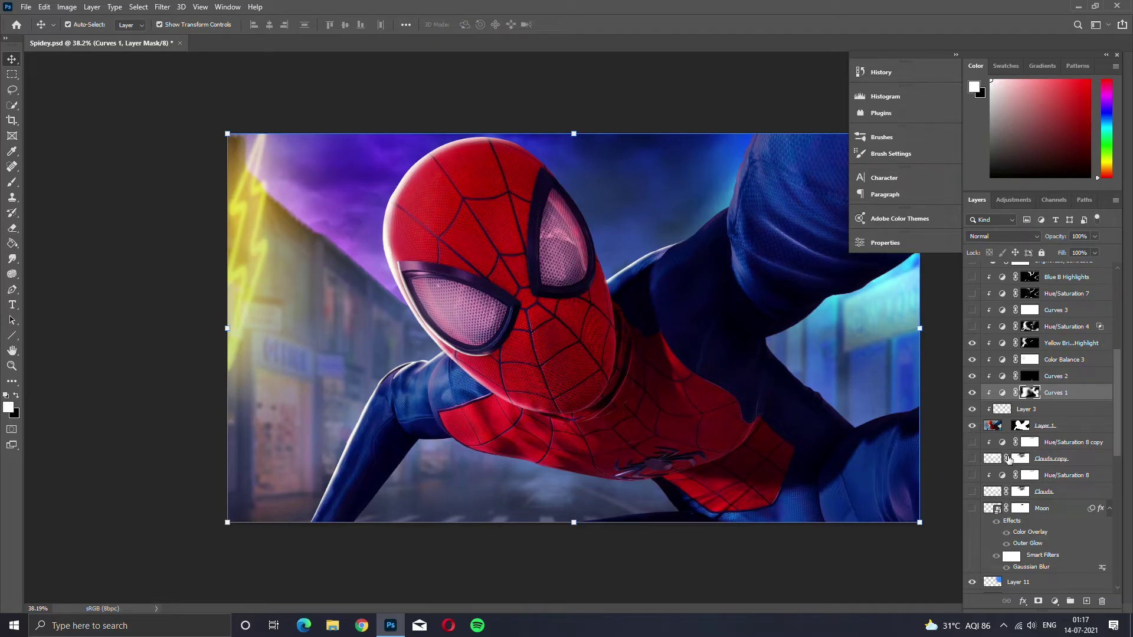
scroll(1009, 460, down, 1)
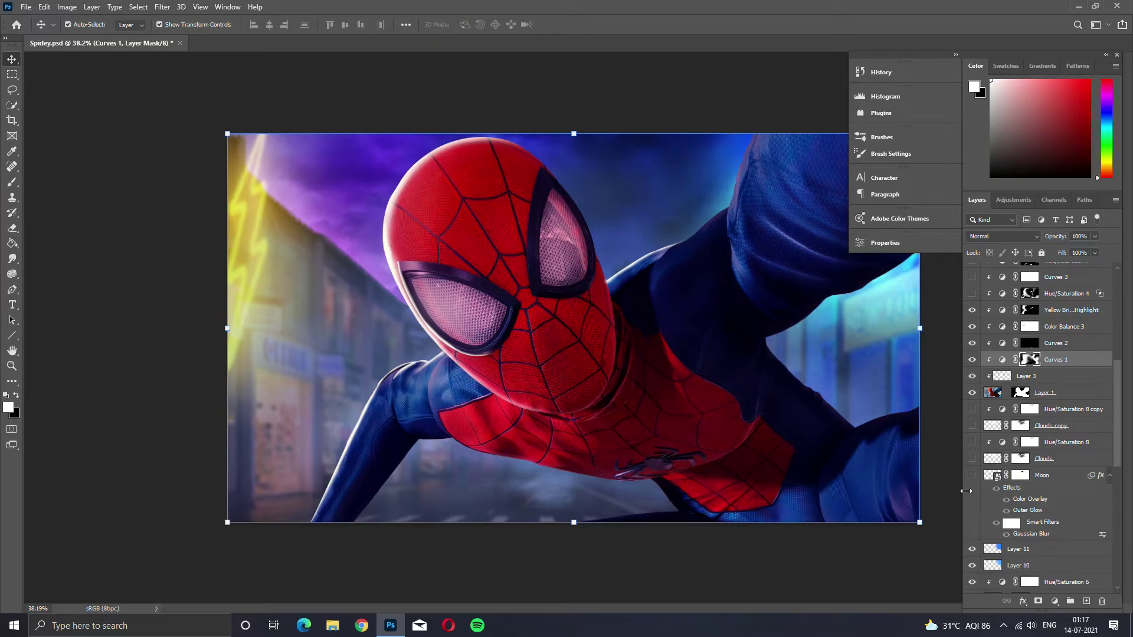
scroll(973, 394, up, 4)
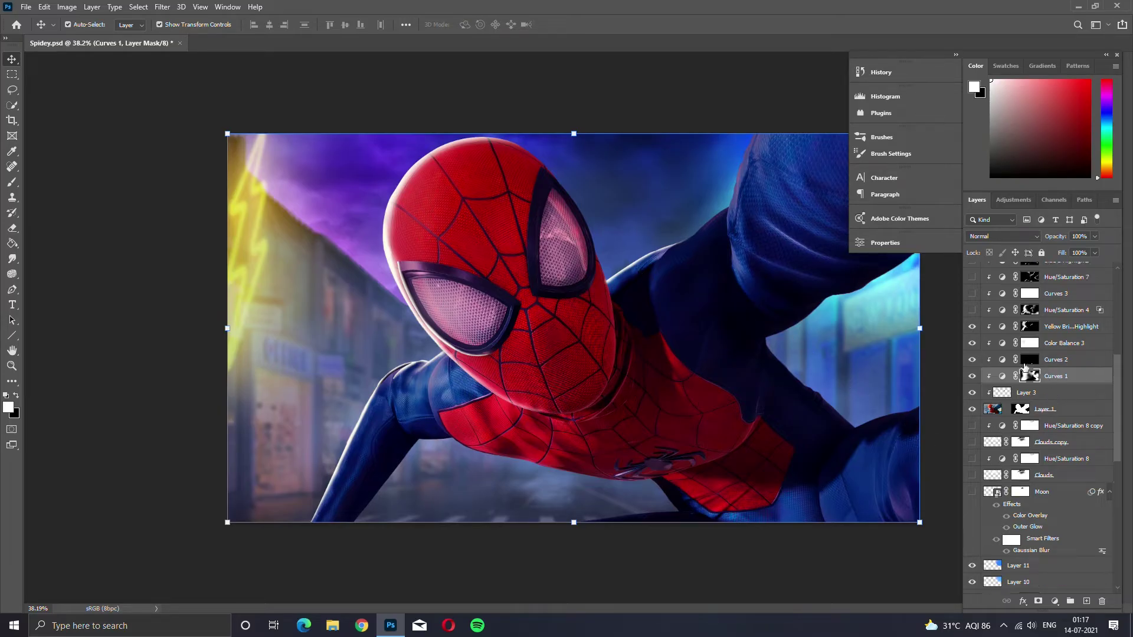
- Show the Hue/Saturation 4 adjustment above the yellow highlight and review its Blend If settings in the blending options
click(973, 393)
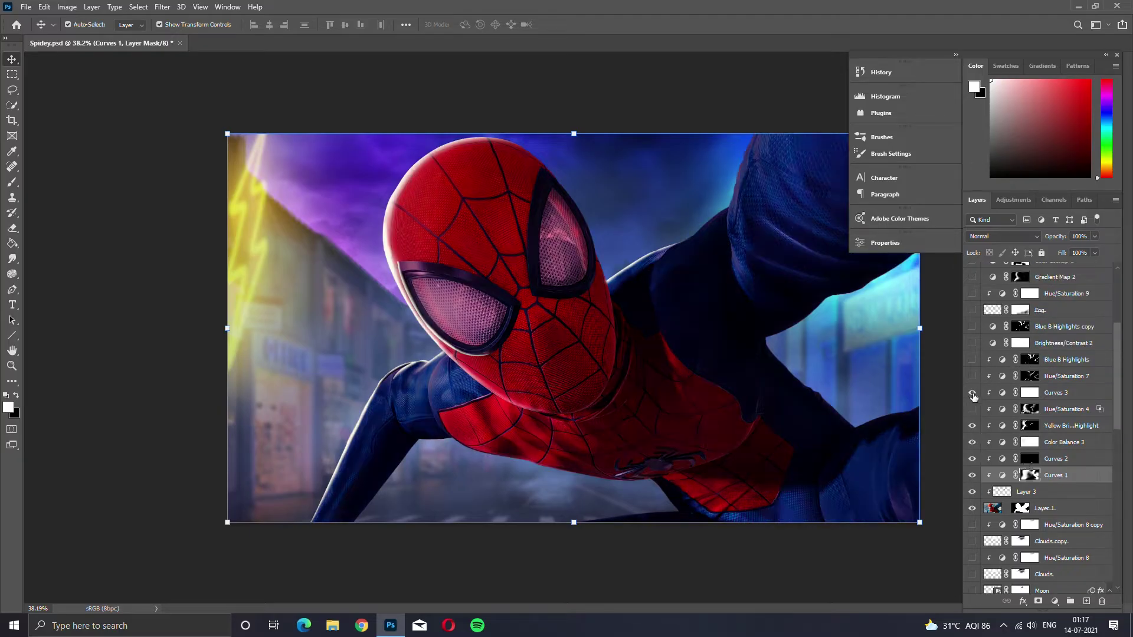
click(971, 407)
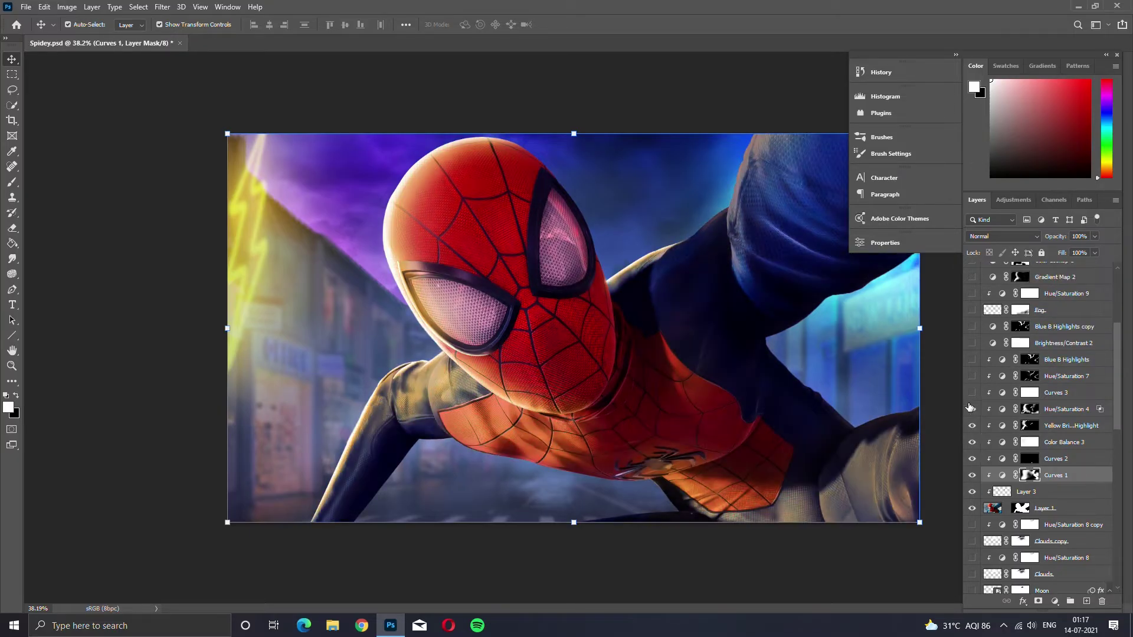
click(972, 425)
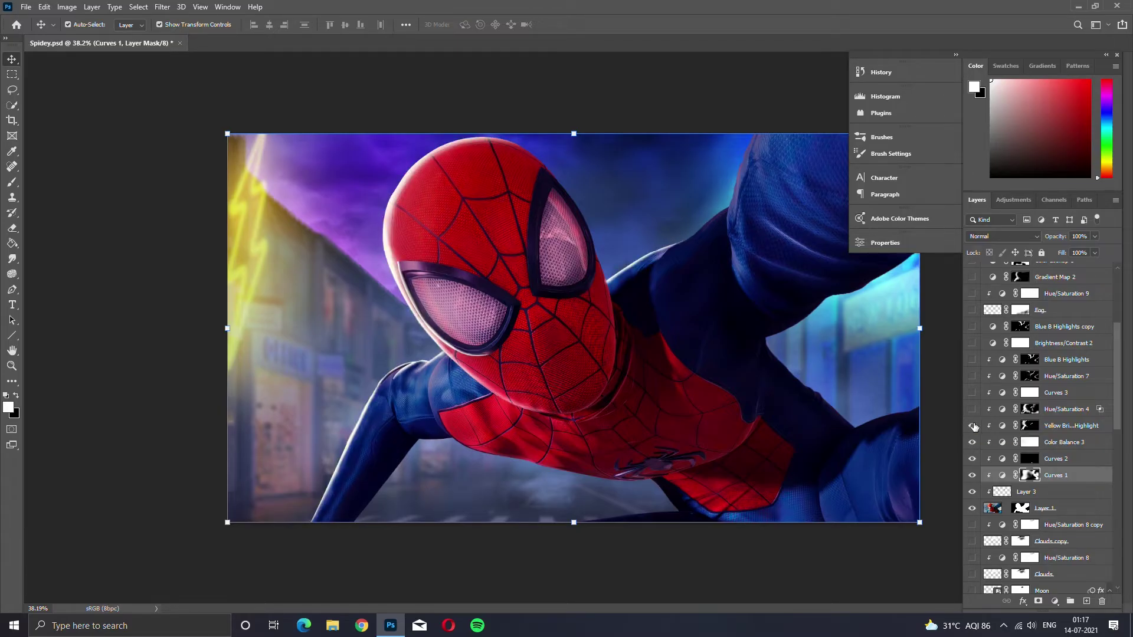
drag(972, 425, 975, 416)
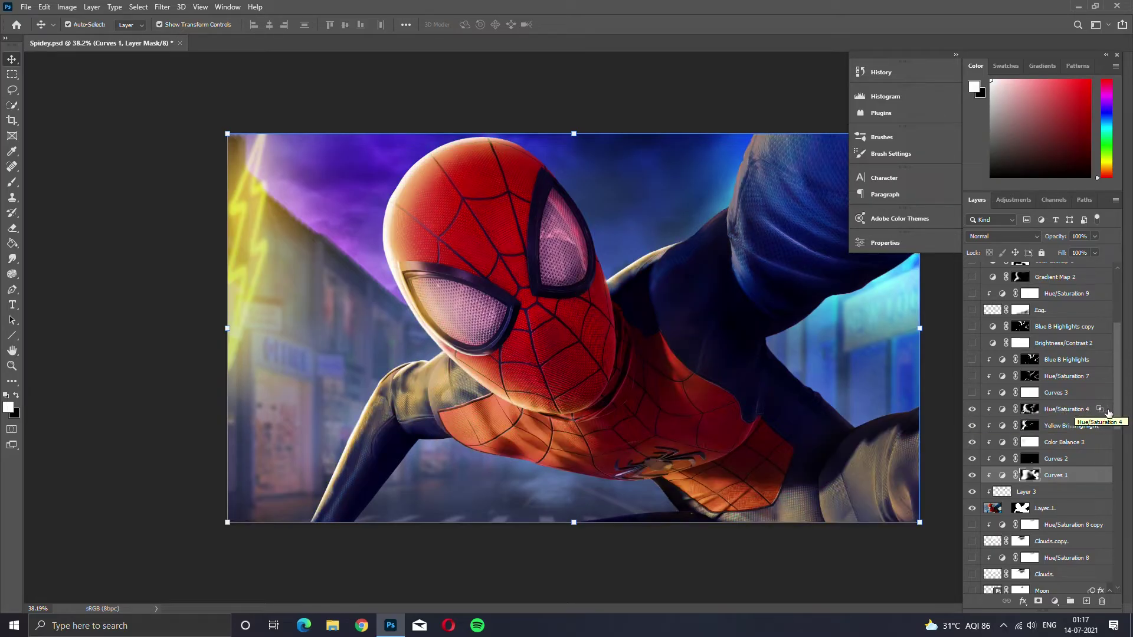
double_click(1059, 415)
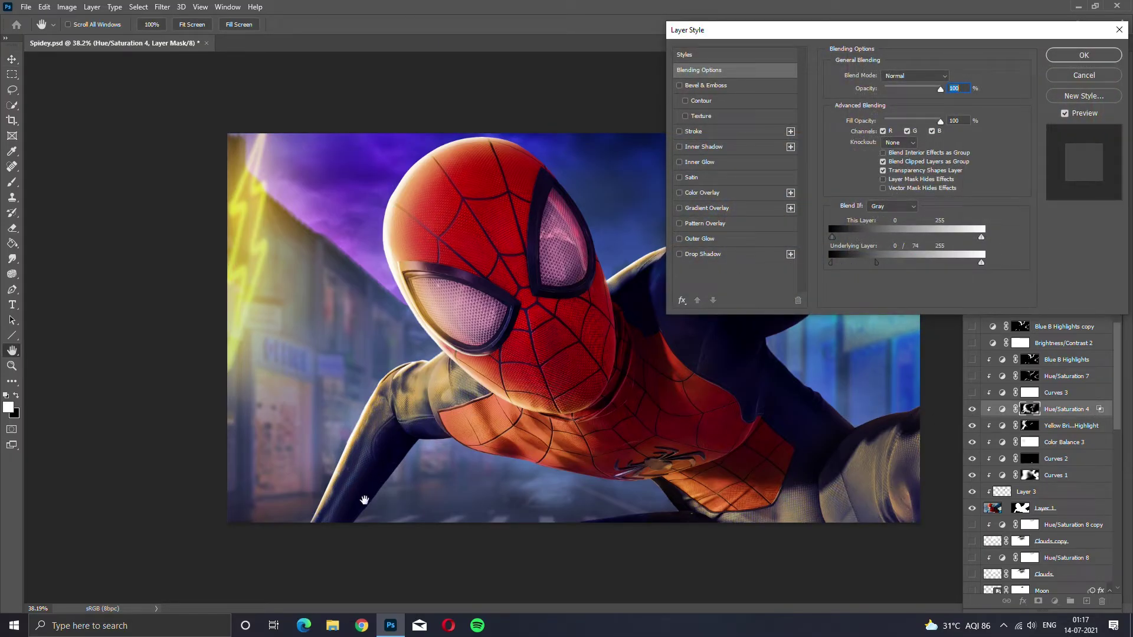
click(1070, 74)
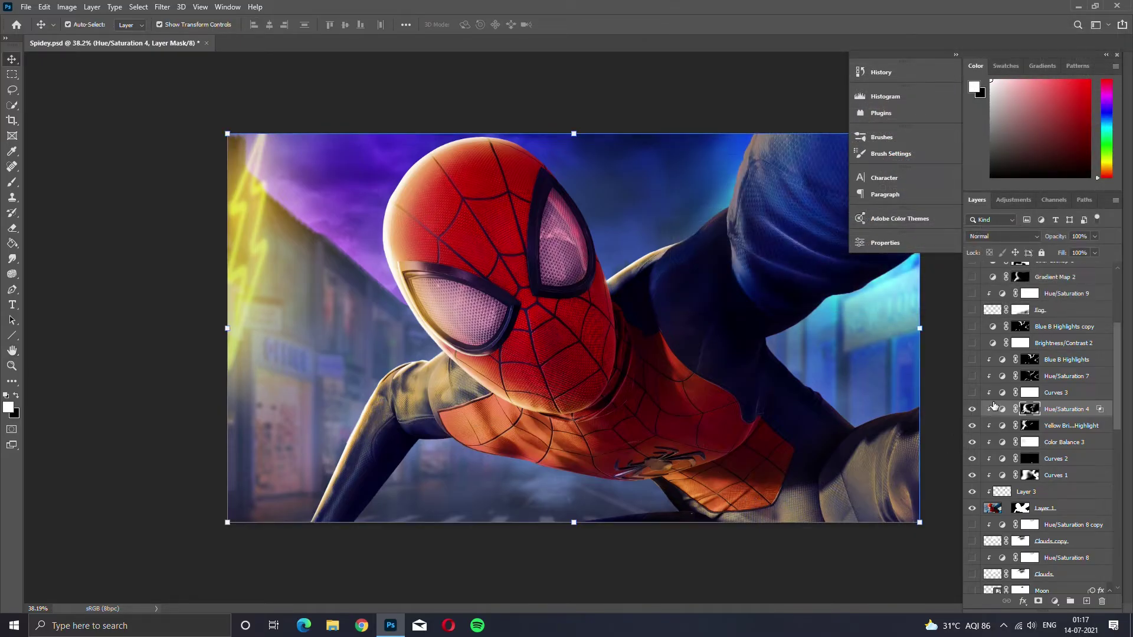
- Show the Curves 3, Hue/Saturation 7 and Blue B Highlights adjustments, toggling Hue/Saturation 7 to compare the blue rim light
click(973, 393)
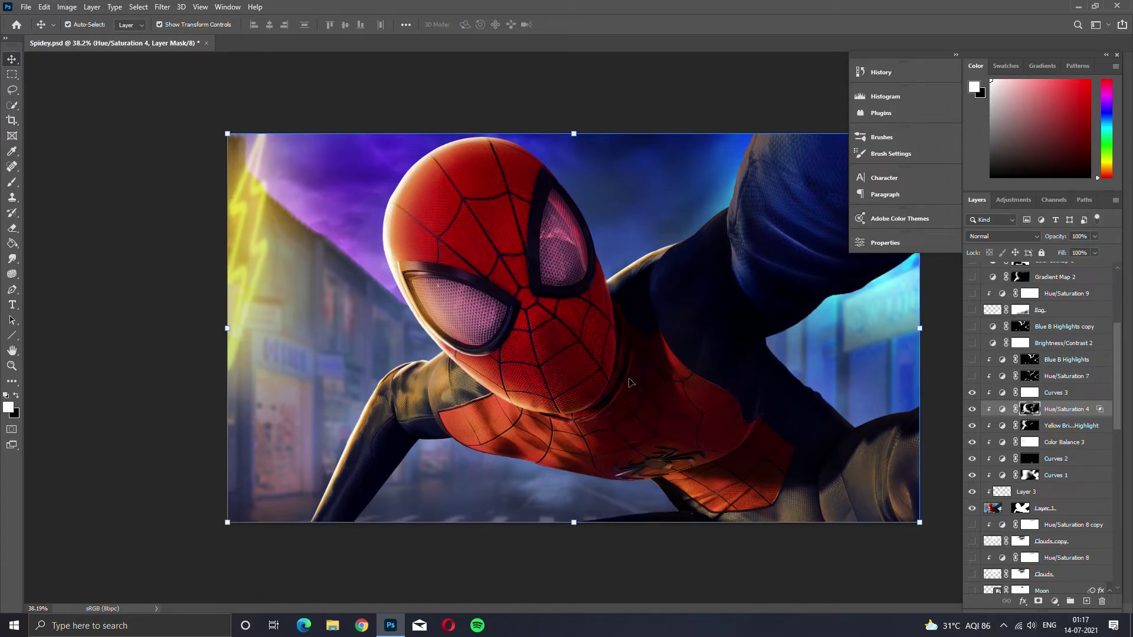
click(971, 376)
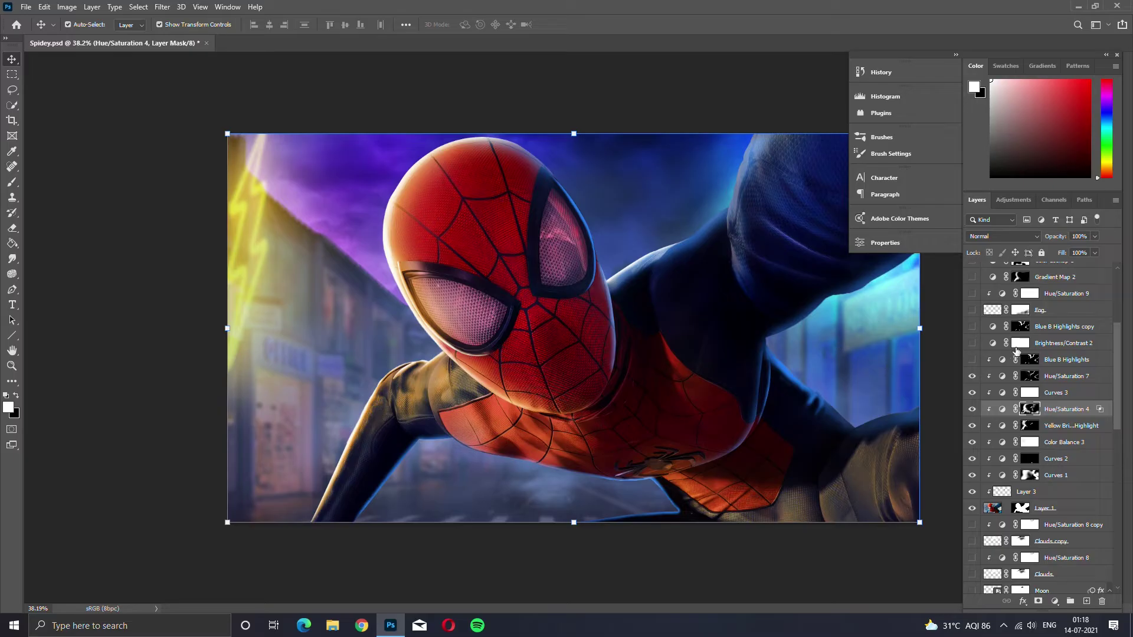
click(972, 360)
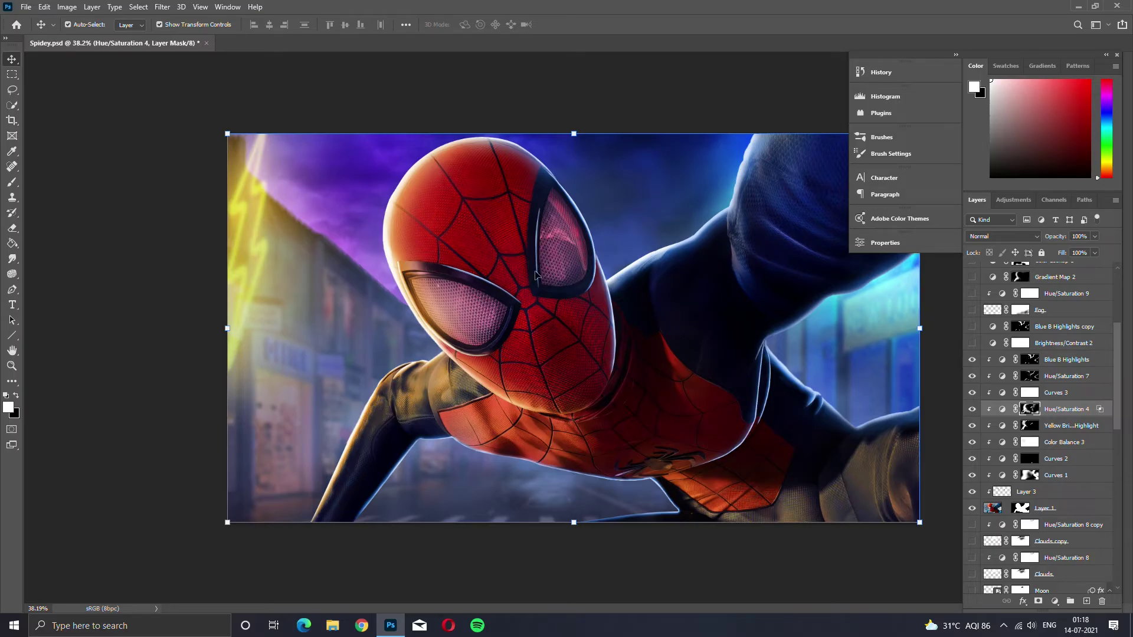
click(972, 376)
click(972, 376)
- Show the Brightness/Contrast 2 adjustment and the Fog layer with its Hue/Saturation 9 adjustment
click(972, 344)
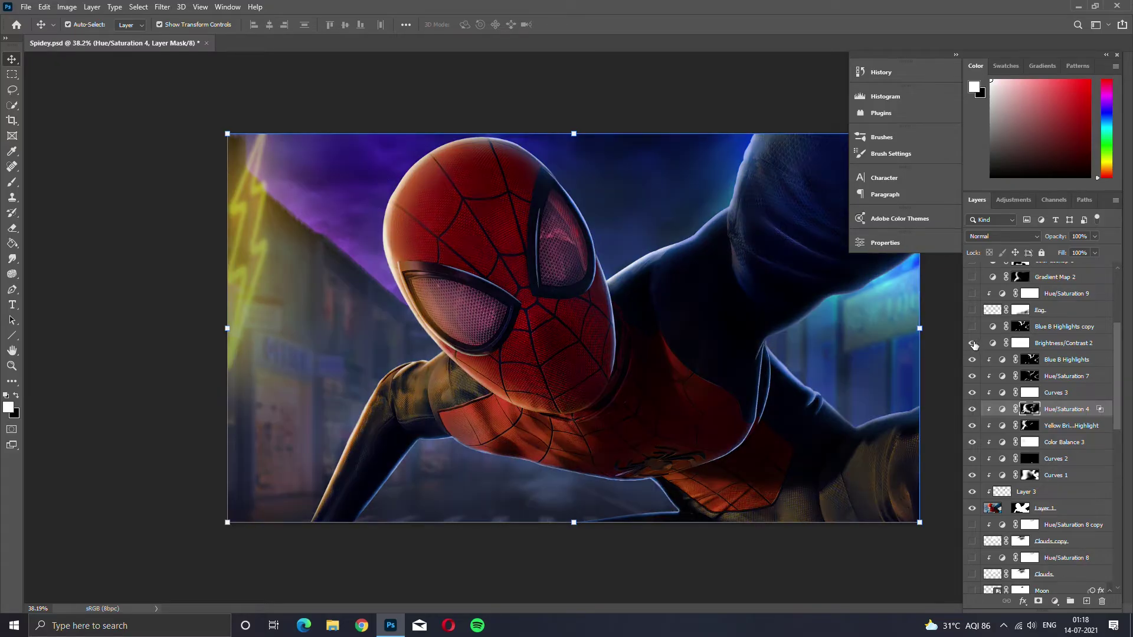
click(973, 343)
scroll(991, 354, up, 1)
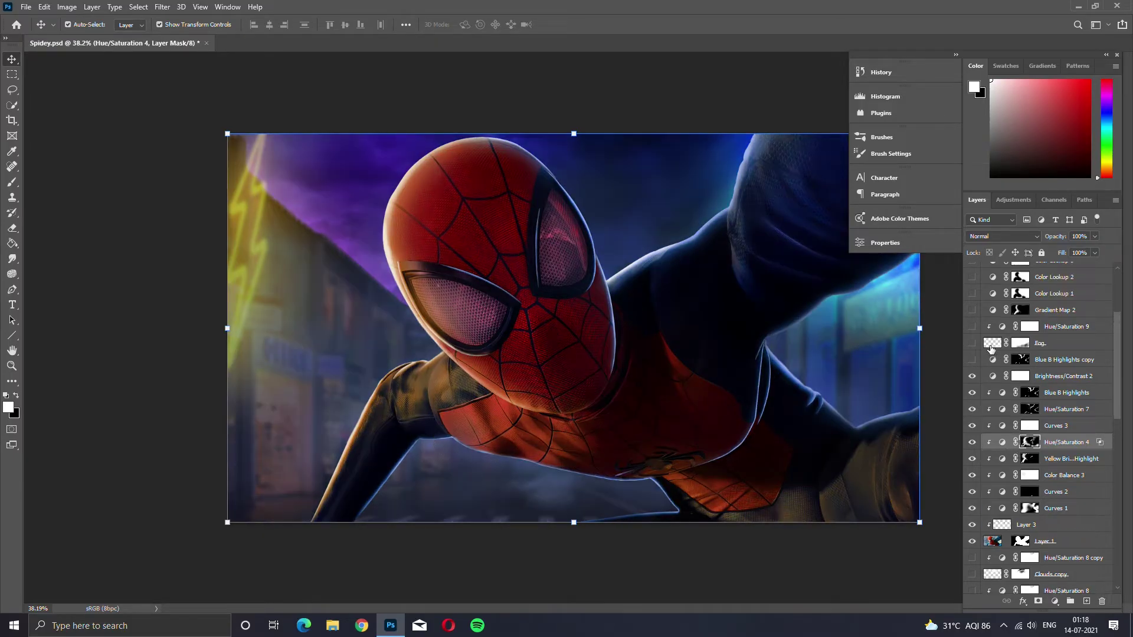
scroll(965, 351, up, 1)
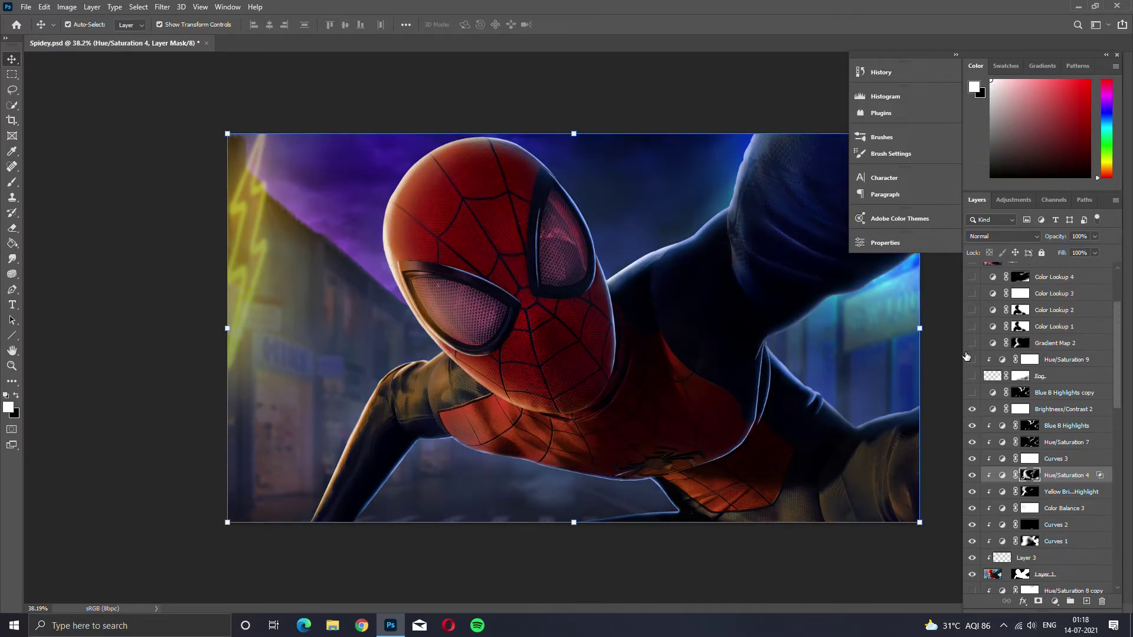
click(972, 360)
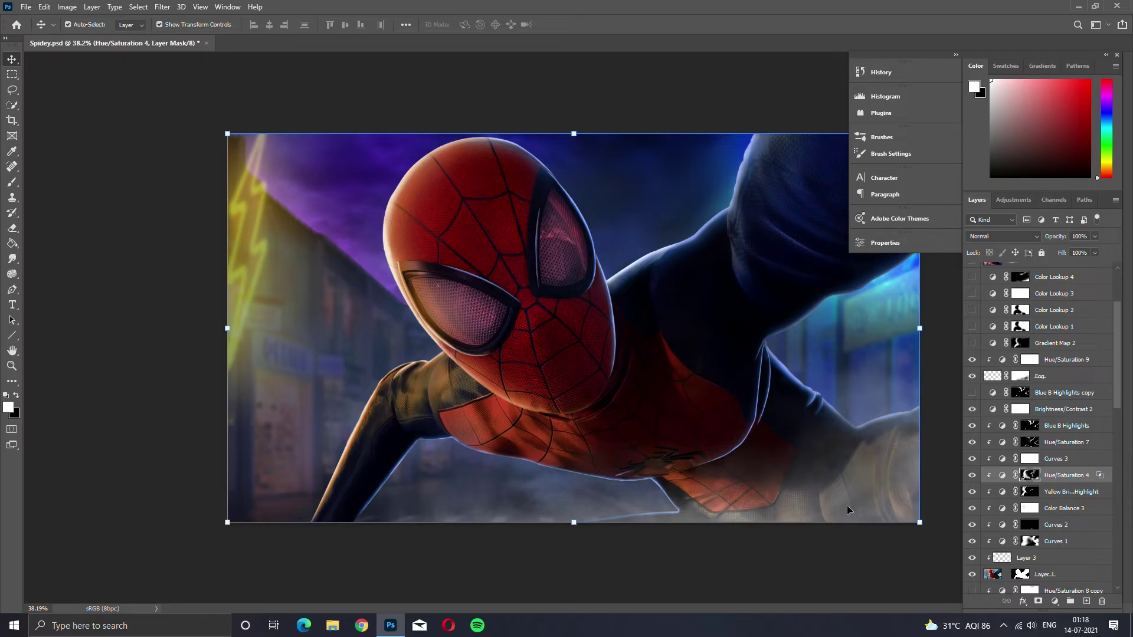
- Set the Lightness of the Hue/Saturation 9 adjustment to -9
scroll(967, 366, up, 2)
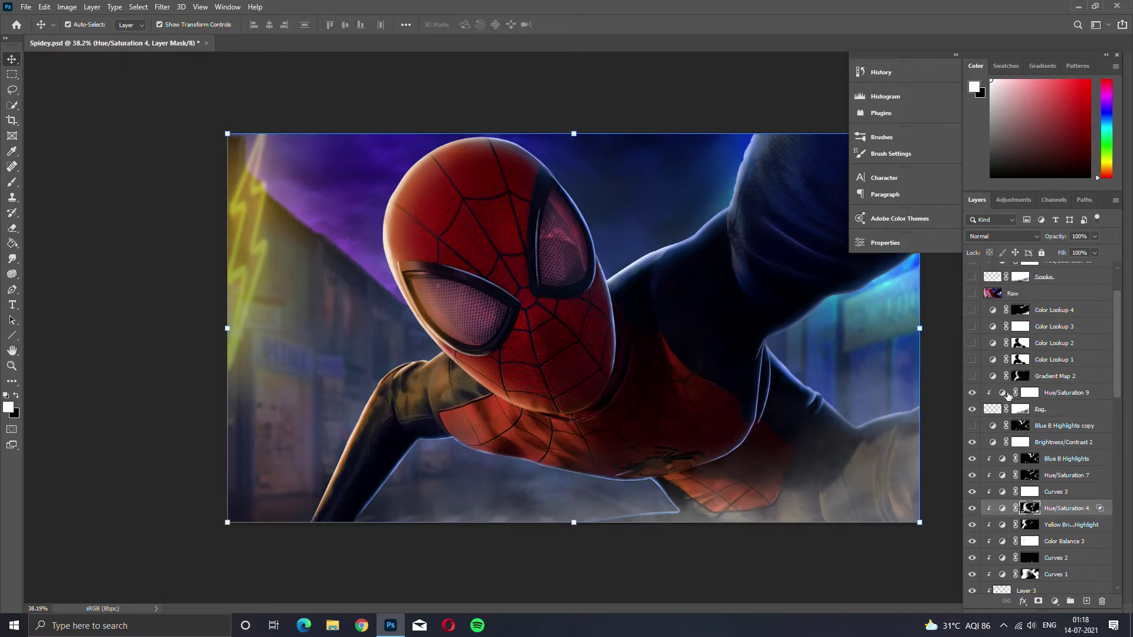
double_click(1003, 394)
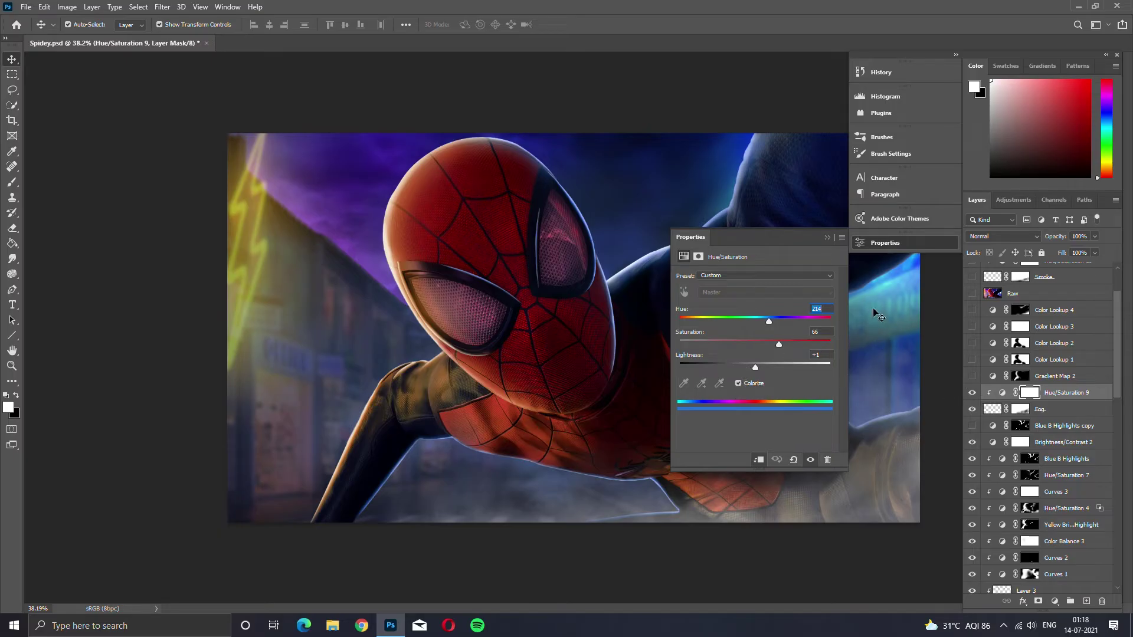
drag(754, 366, 748, 367)
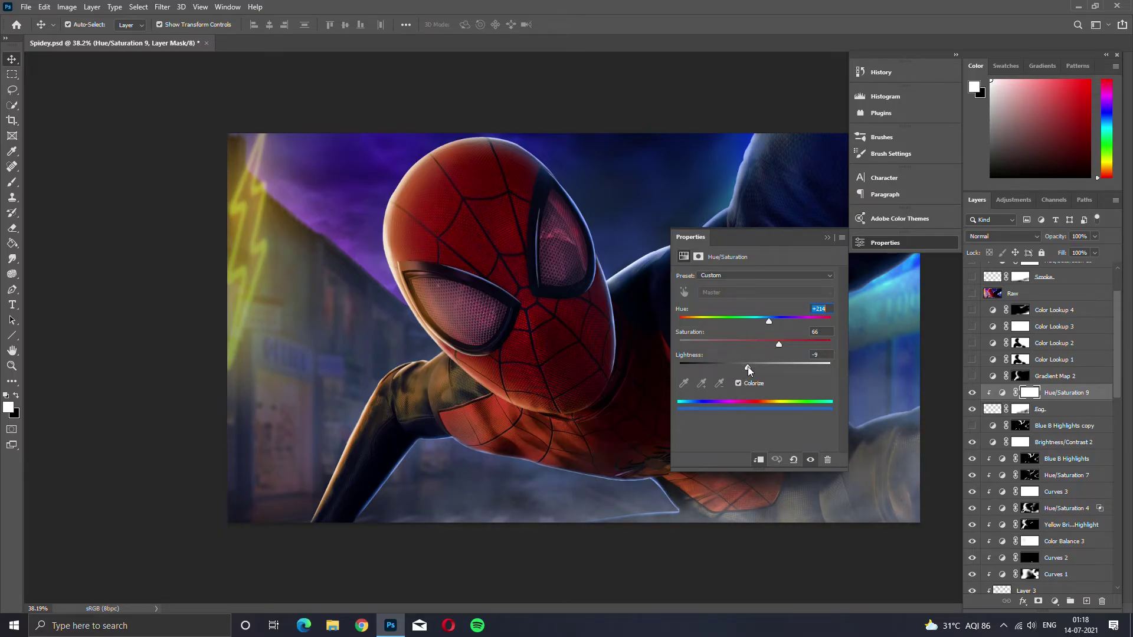
click(826, 239)
scroll(1038, 362, up, 1)
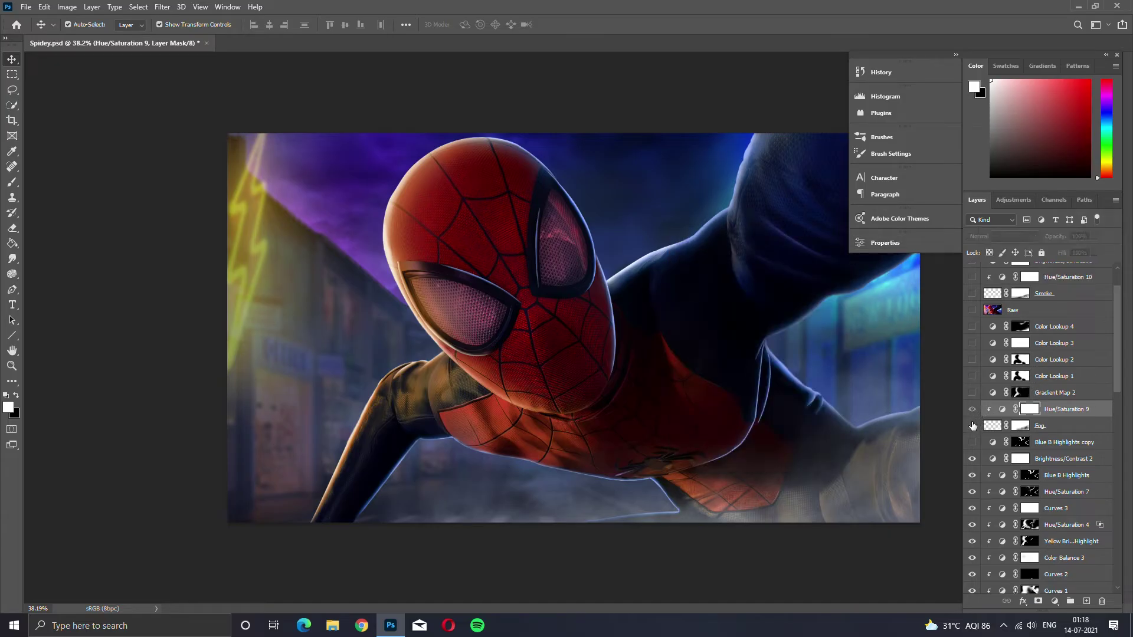
- Hide the Fog layer and show the Gradient Map 2 adjustment, toggling it to compare before and after
click(973, 426)
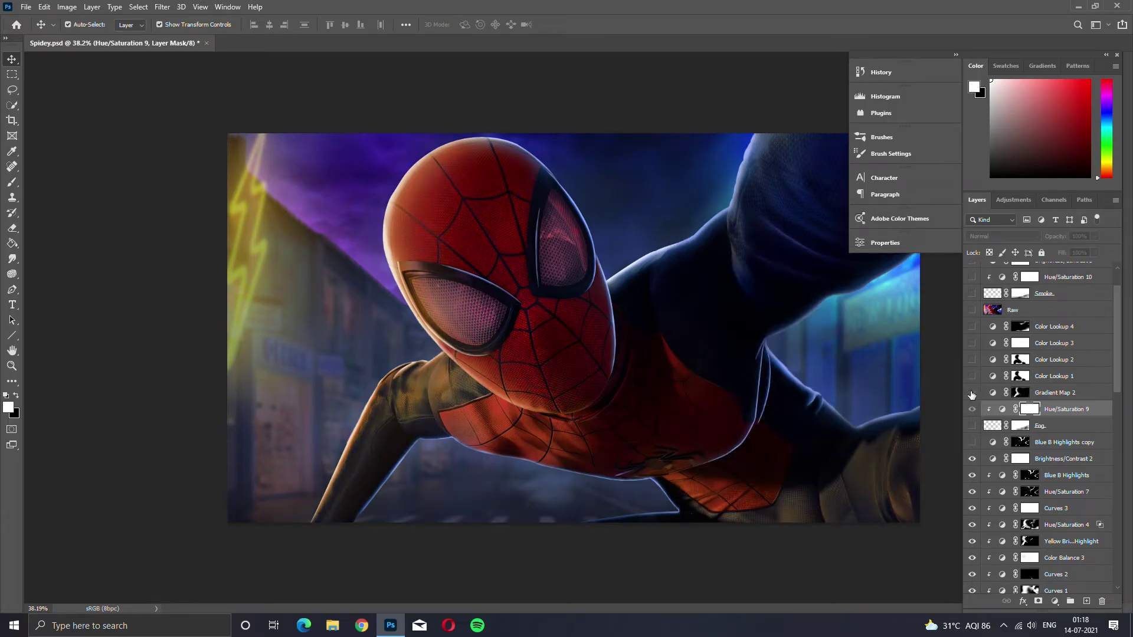
click(972, 393)
click(972, 393)
click(972, 393)
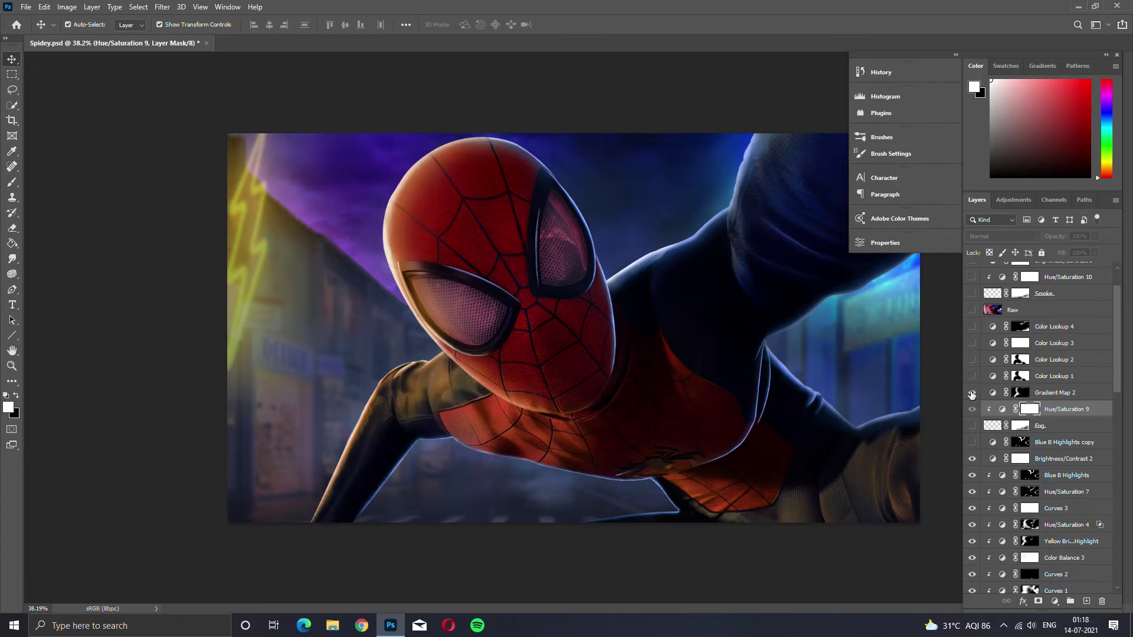
click(972, 393)
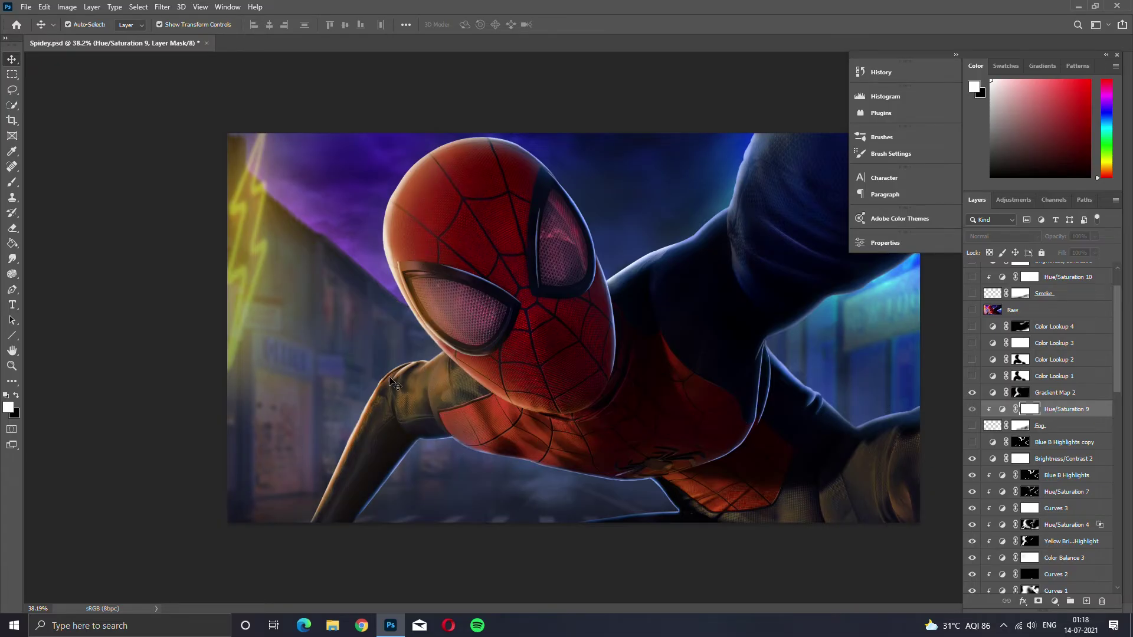
- Show the Color Lookup 1, Color Lookup 2, Color Lookup 3 and Color Lookup 4 adjustments
scroll(976, 380, up, 2)
click(971, 393)
click(972, 376)
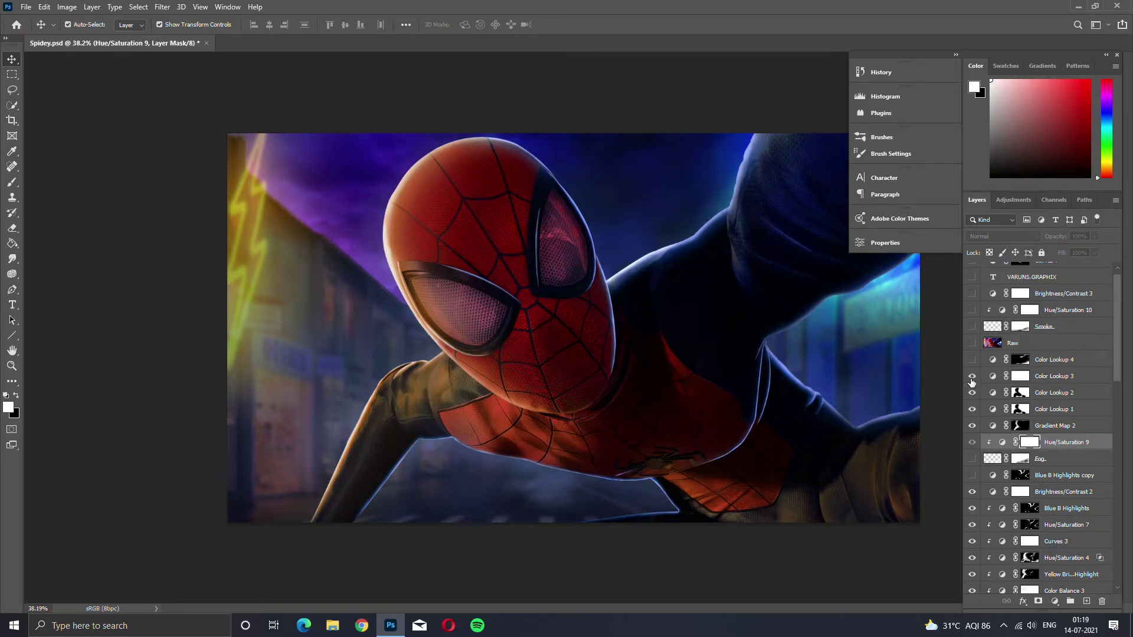
click(972, 359)
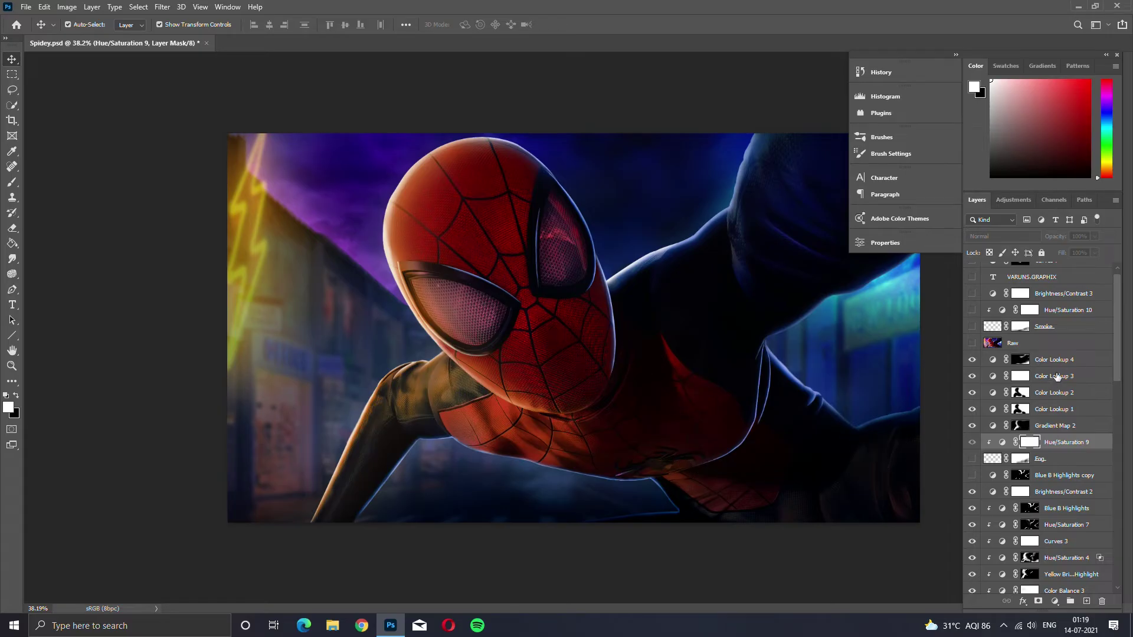
- Show the Raw layer and the Smoke layer directly above it
scroll(1031, 373, up, 1)
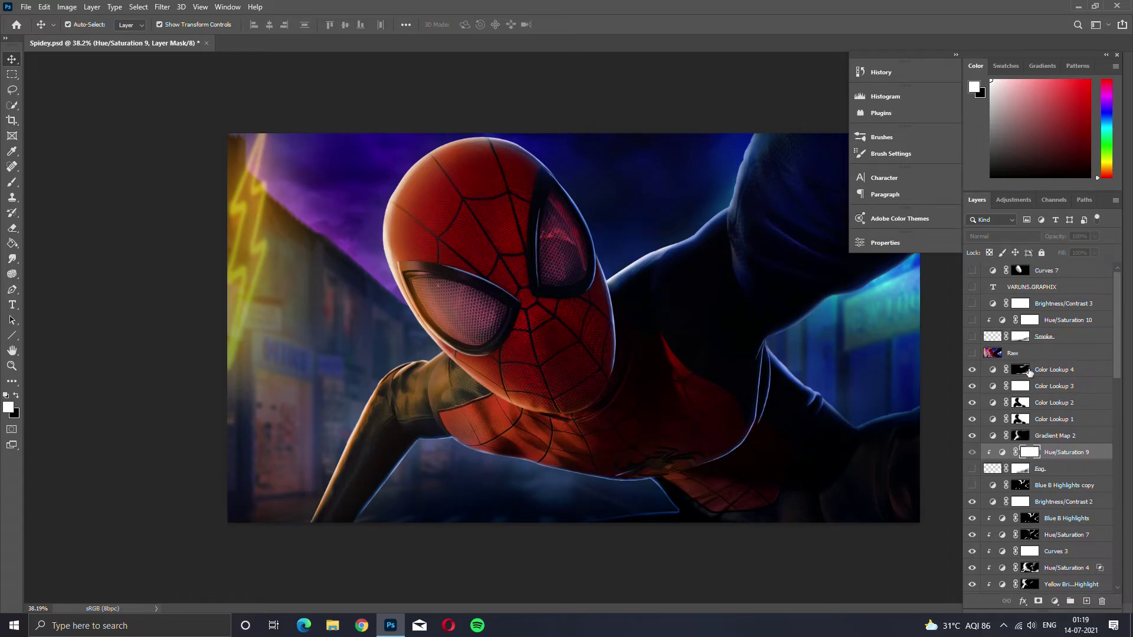
click(972, 353)
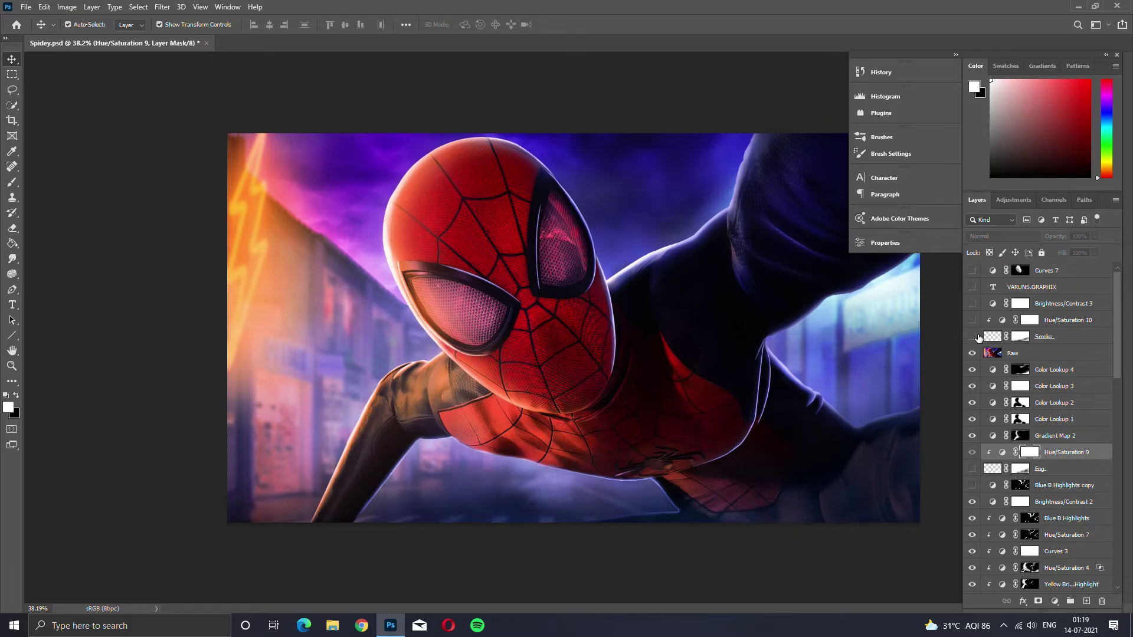
click(972, 337)
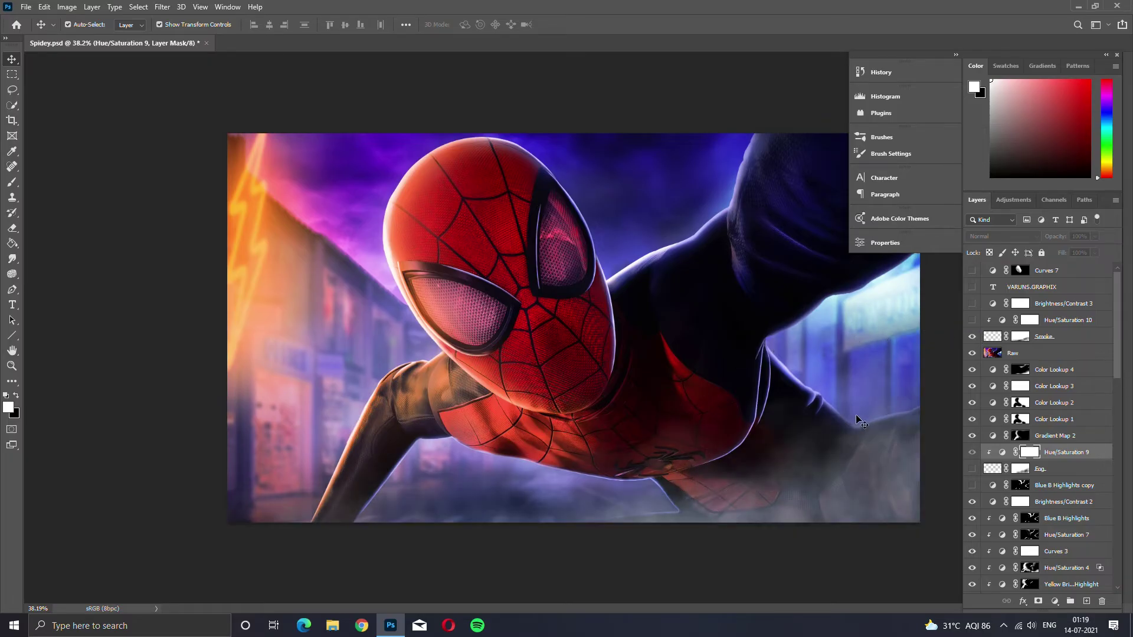
- Show the Hue/Saturation 10 adjustment clipped to the Smoke layer and inspect its settings
click(972, 320)
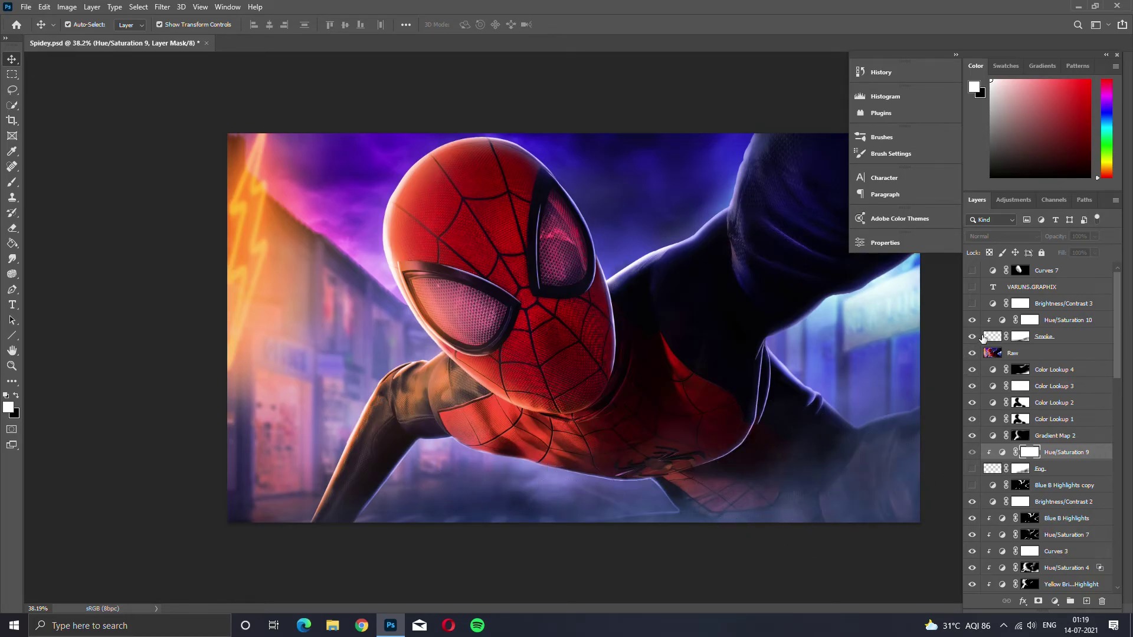
click(1006, 320)
double_click(1002, 320)
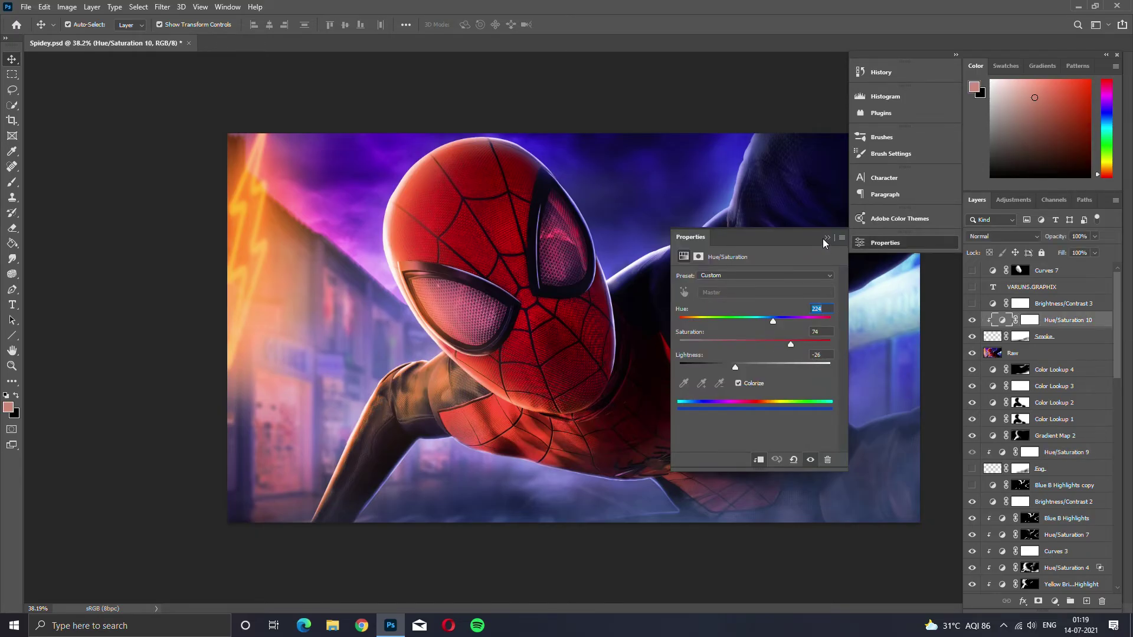
click(825, 238)
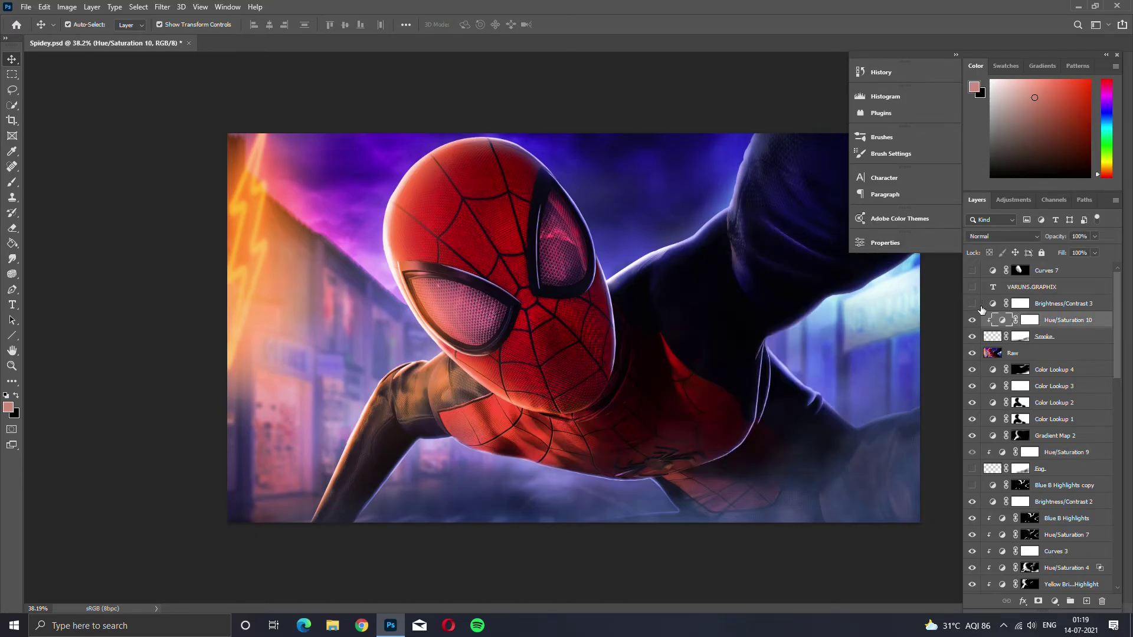
- Show the Brightness/Contrast 3 adjustment, toggling it to compare before and after, and inspect its settings
click(972, 303)
click(972, 303)
click(971, 304)
click(971, 304)
click(971, 304)
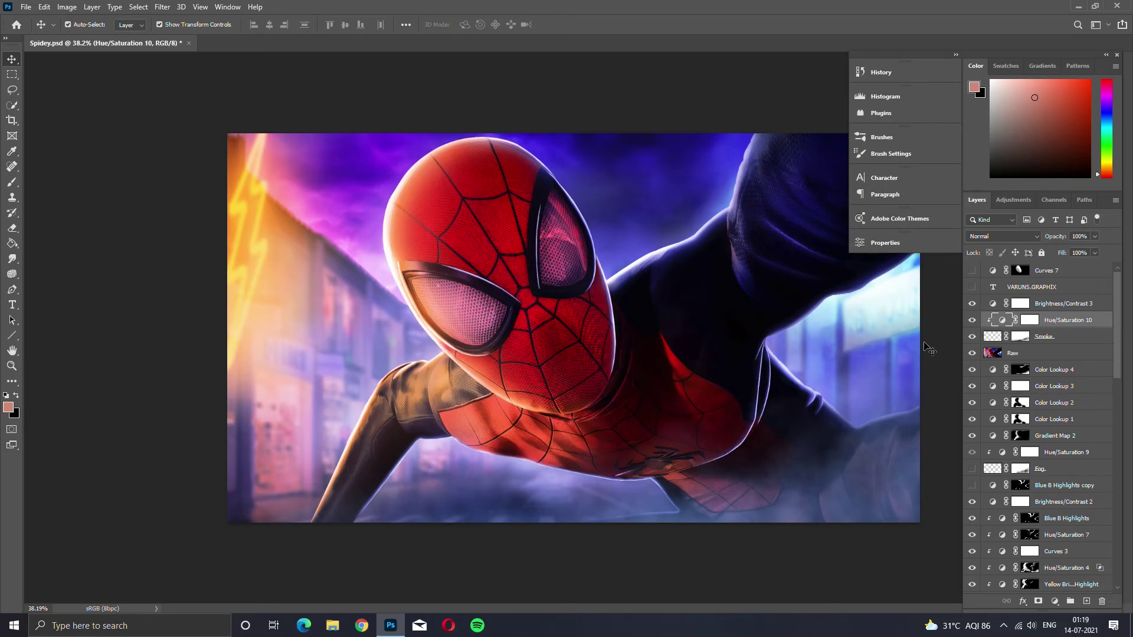
click(972, 304)
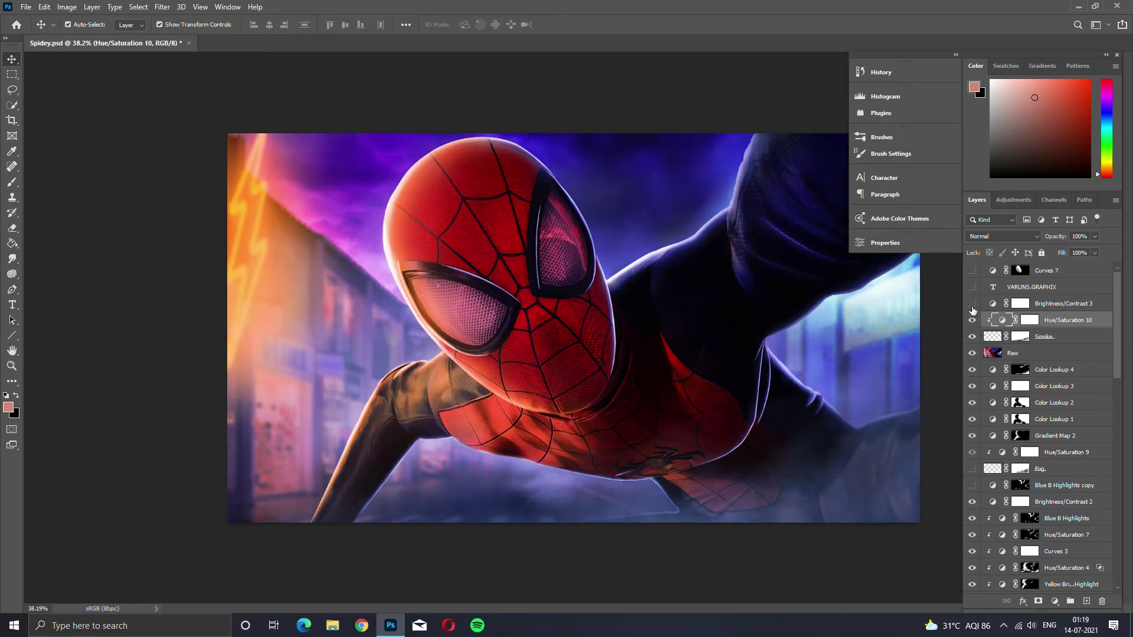
click(993, 304)
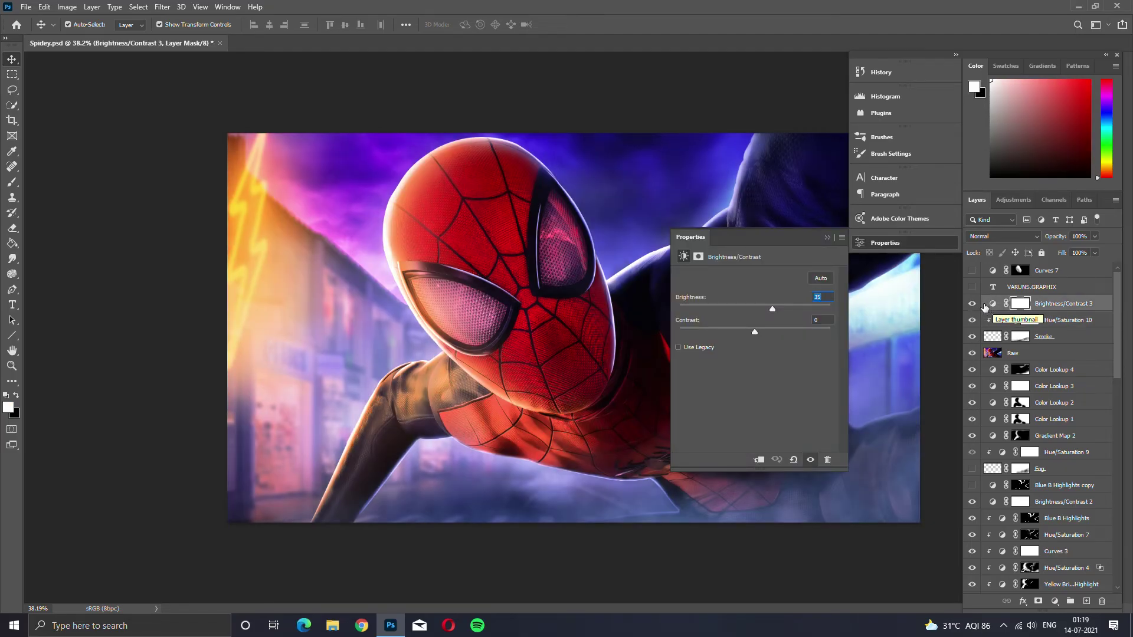
click(826, 238)
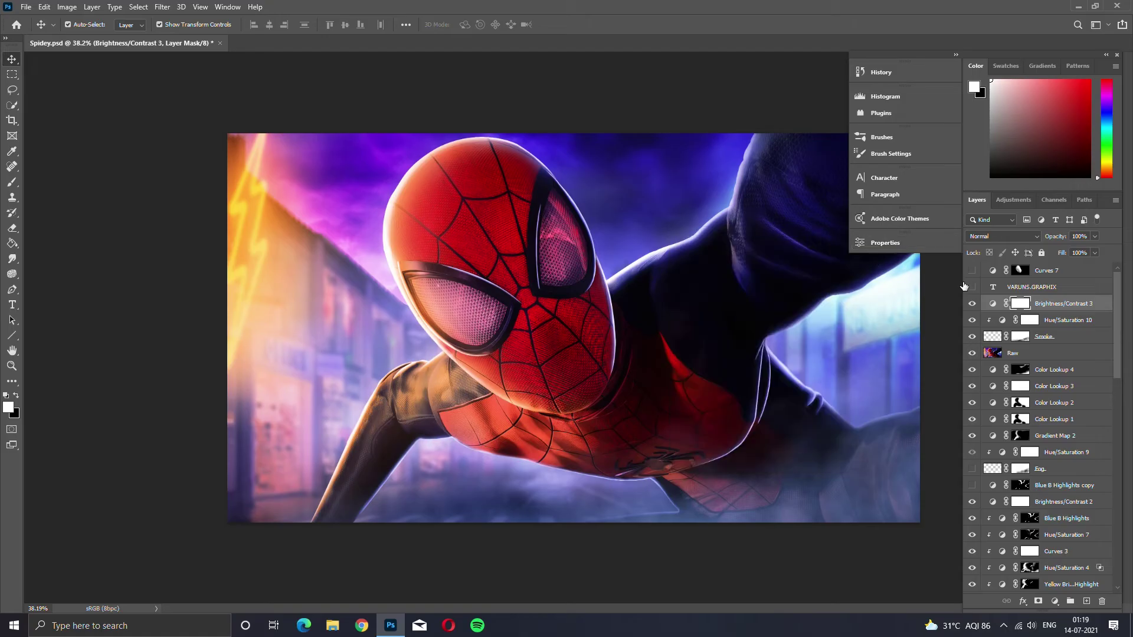
- Show the VARUNS.GRAPHIX text layer and the Curves 7 adjustment, inspect the curve settings, and deselect all layers
click(972, 288)
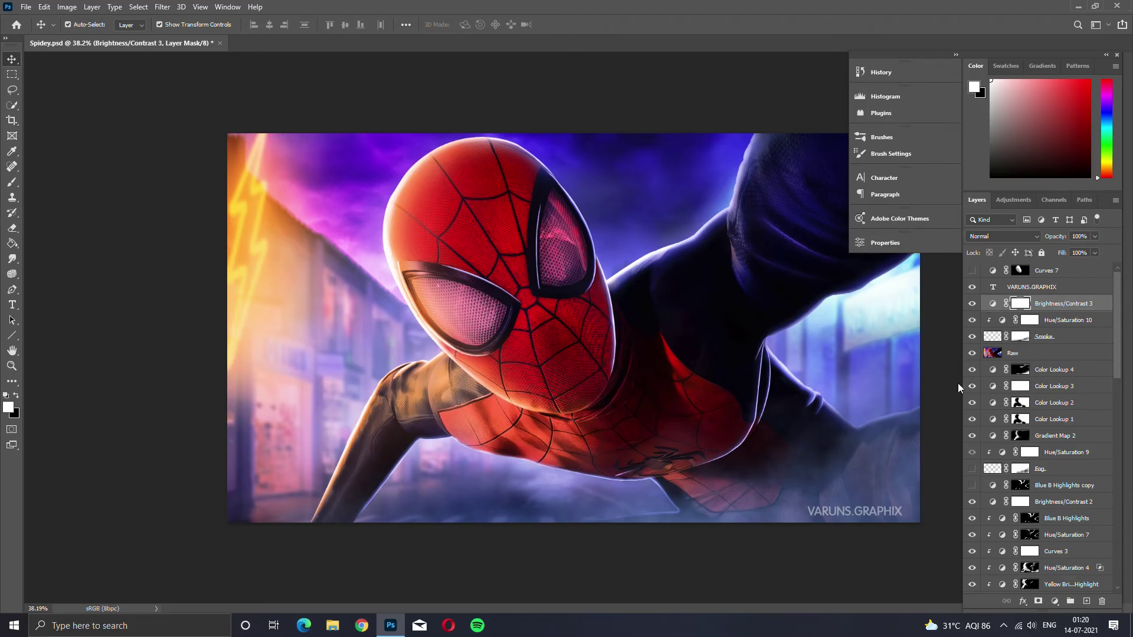
click(1054, 289)
click(972, 271)
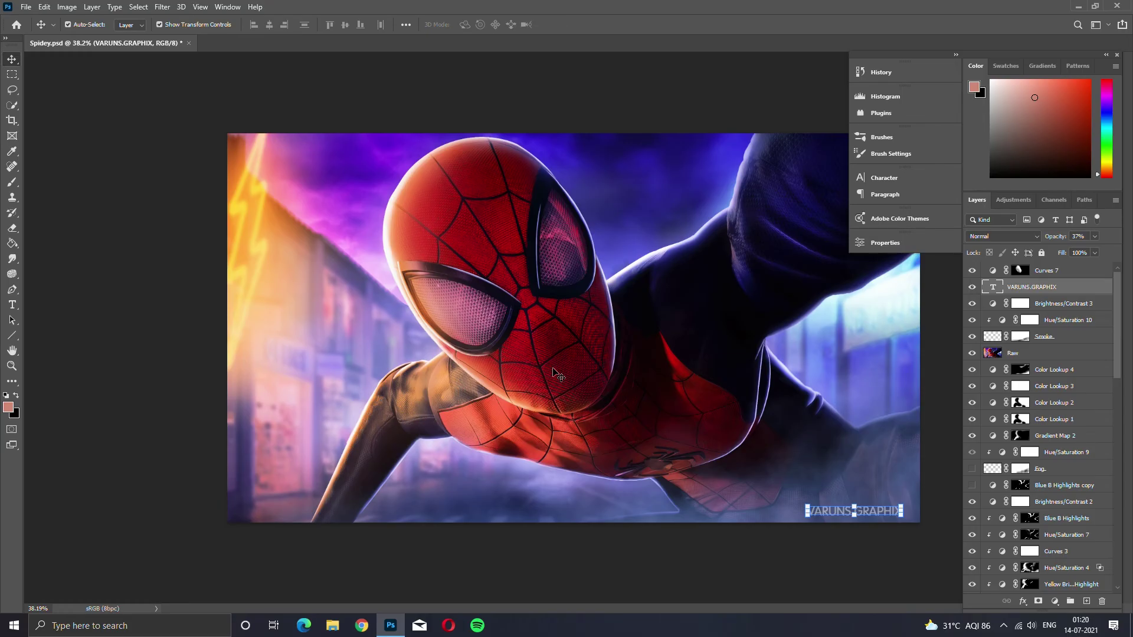
double_click(993, 272)
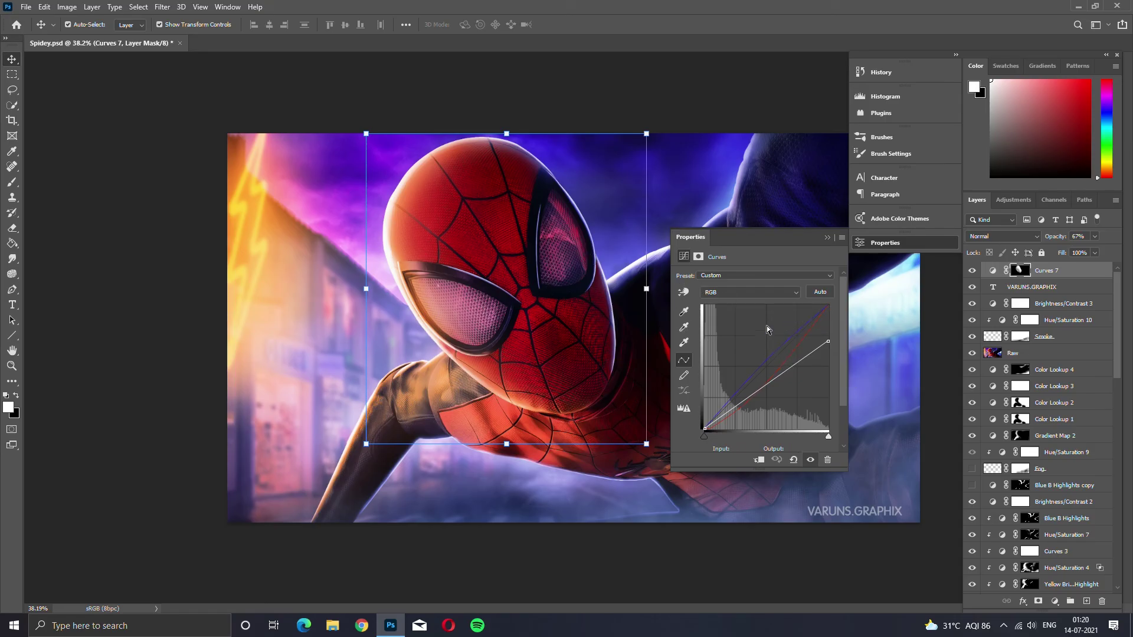
click(827, 238)
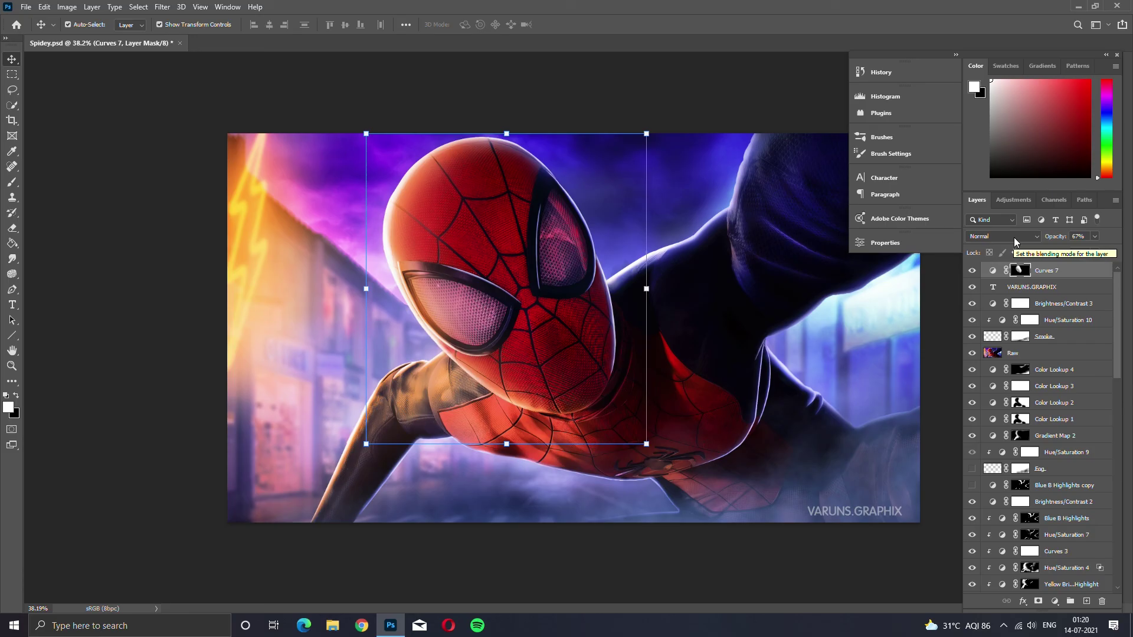
click(348, 59)
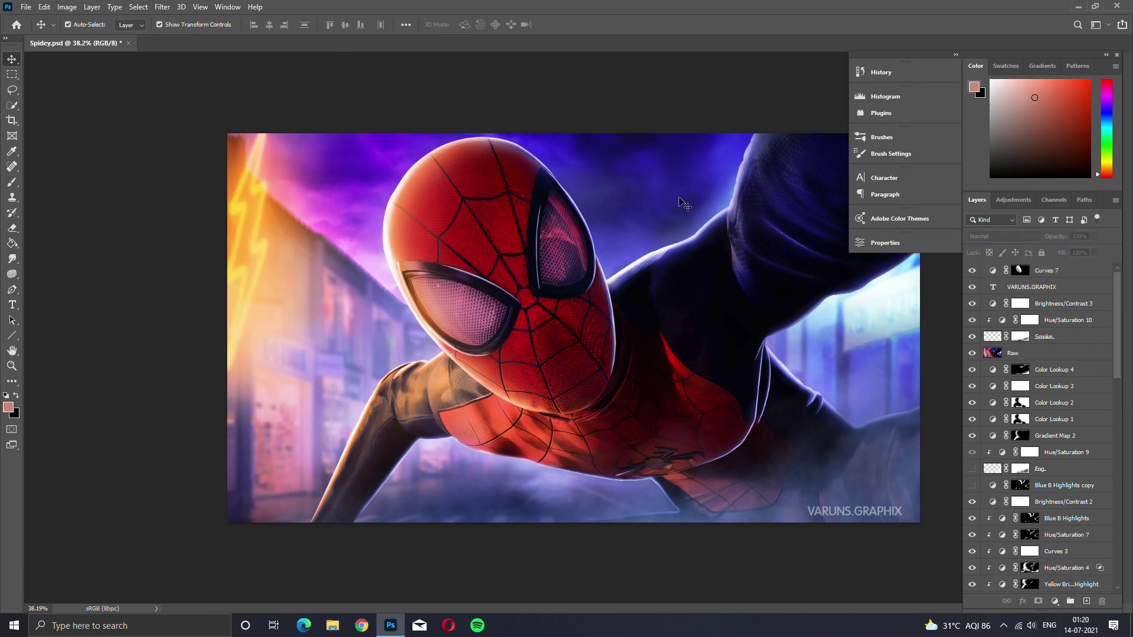